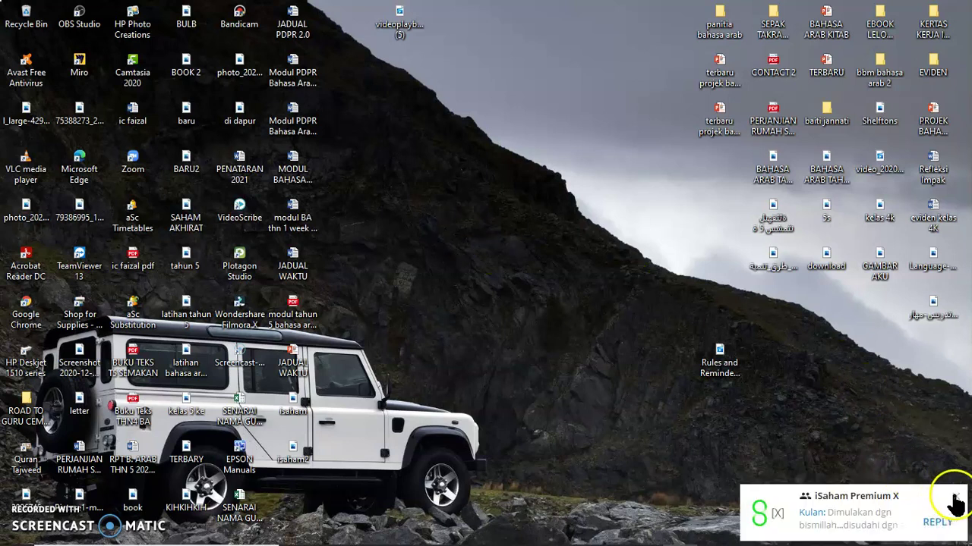
left_click(955, 496)
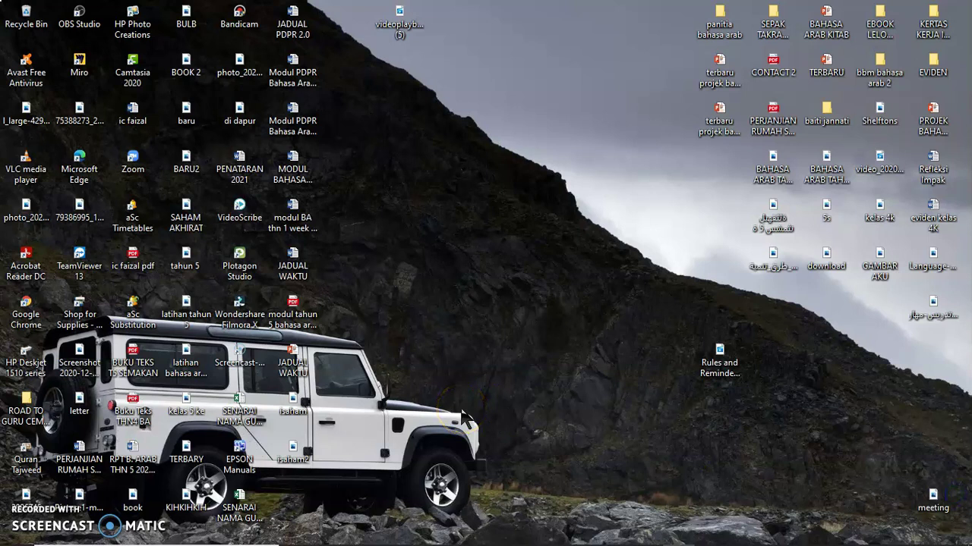
right_click(500, 220)
left_click(524, 260)
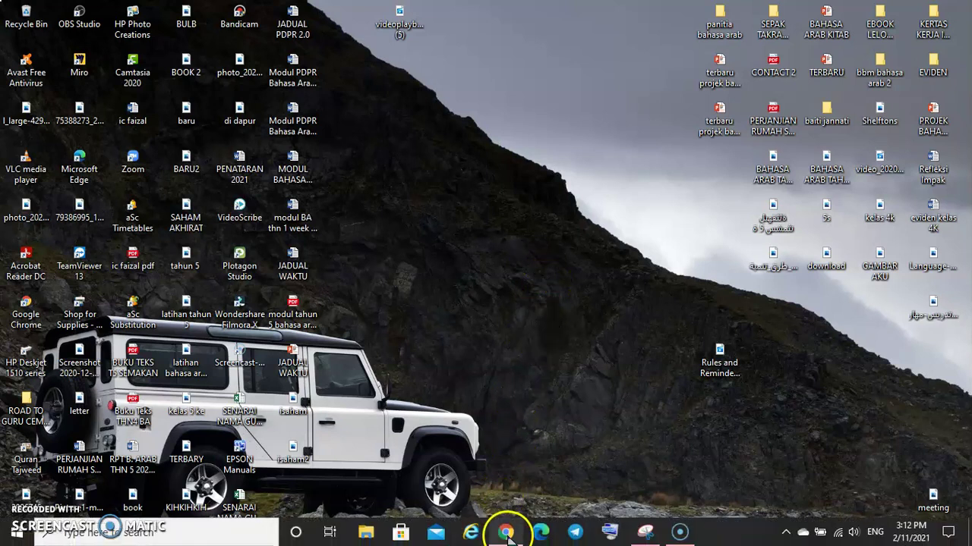
Switch to Google Chrome and search the web for "google sites".
left_click(505, 531)
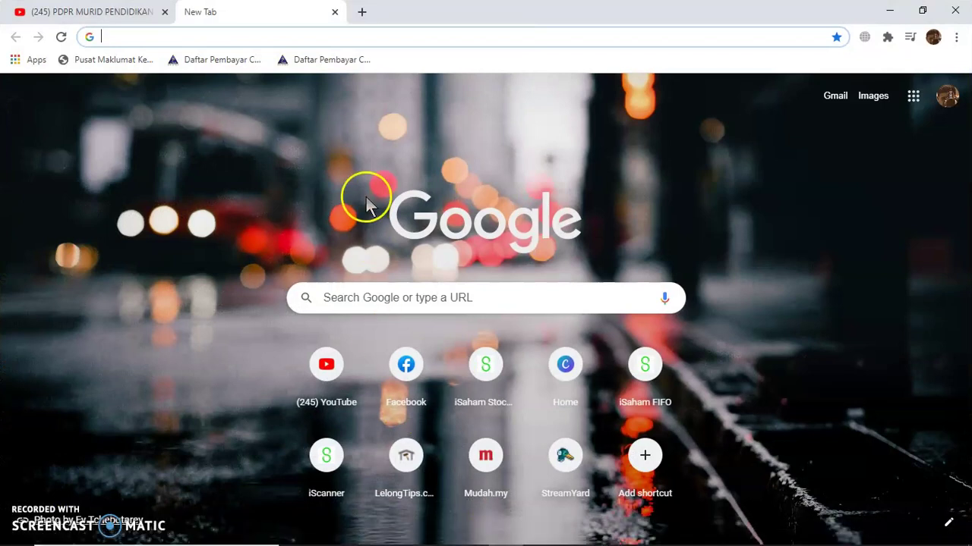
left_click(213, 41)
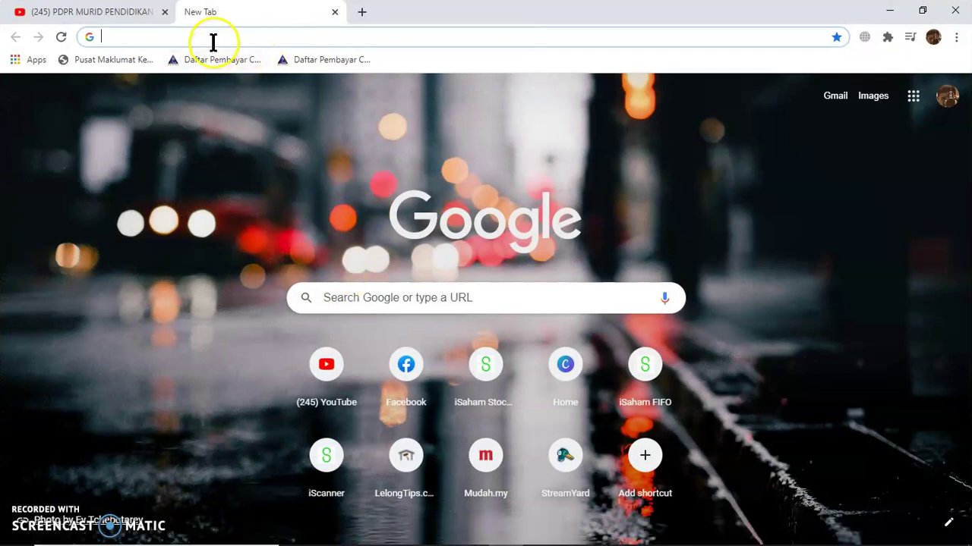
left_click(211, 34)
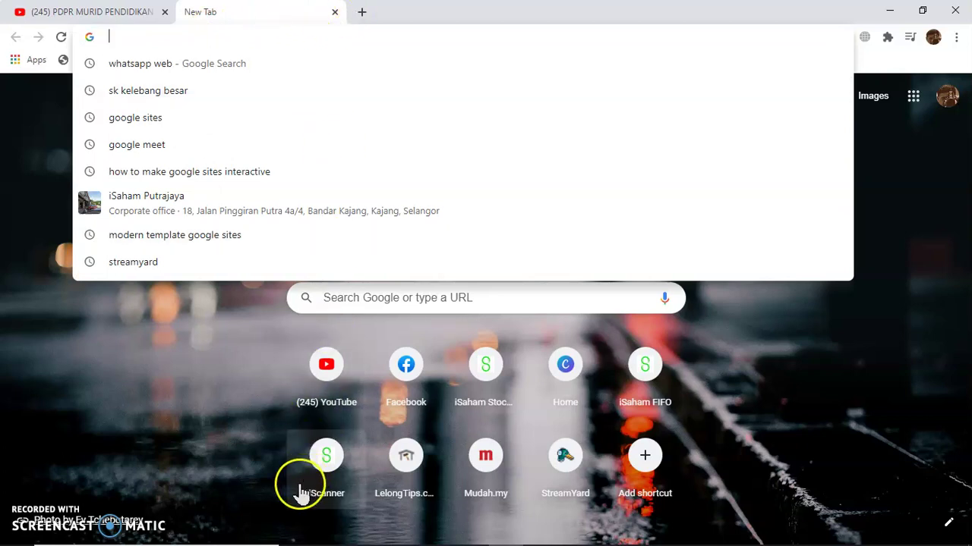
left_click(47, 99)
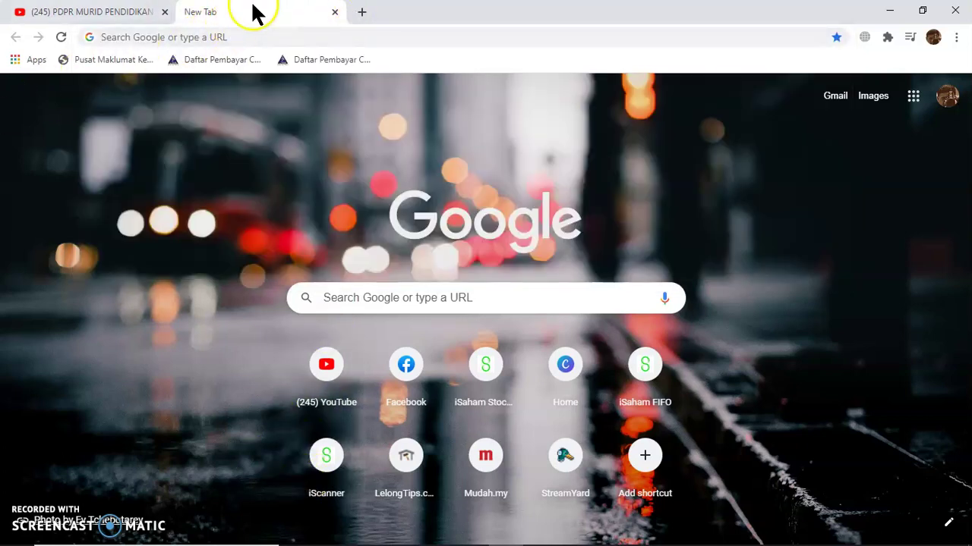
left_click(257, 36)
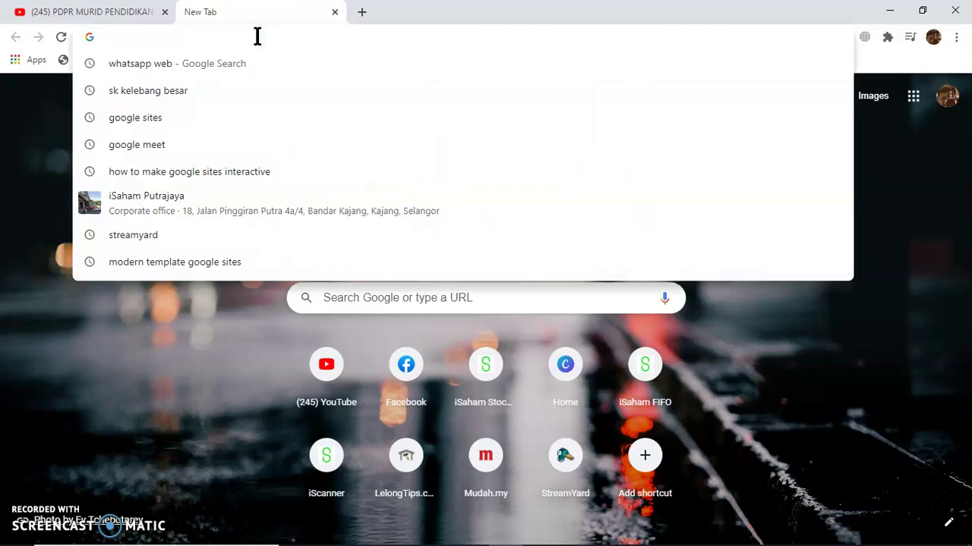
type("GOOGLE SI")
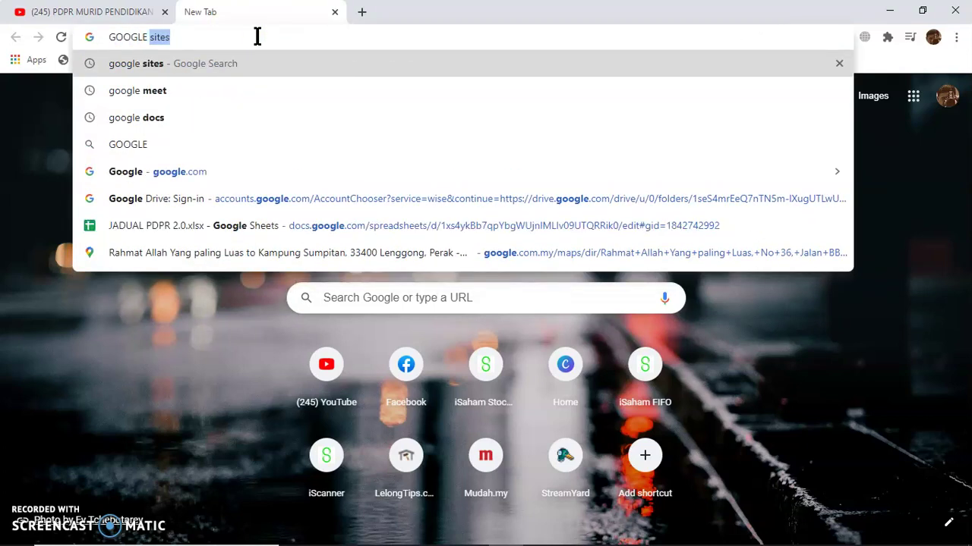
type("TE")
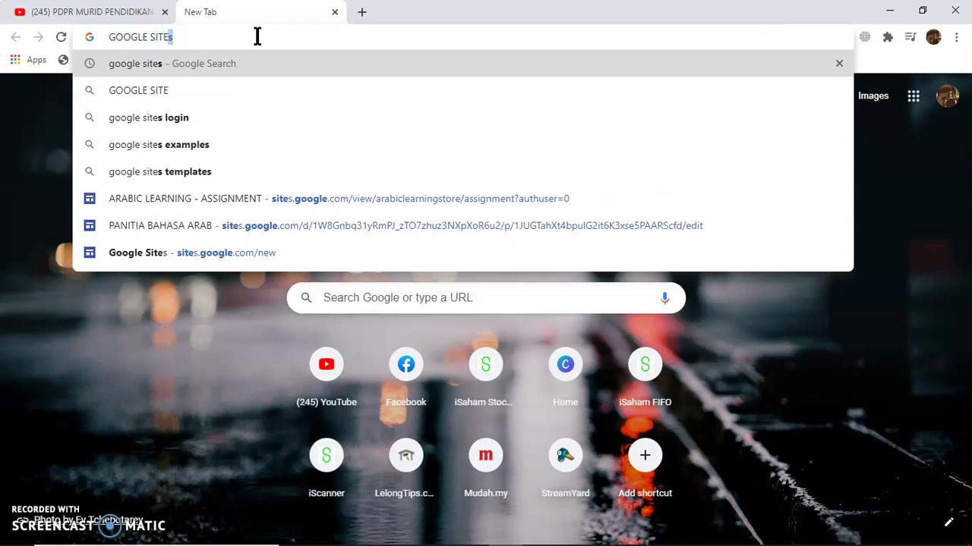
key("Return")
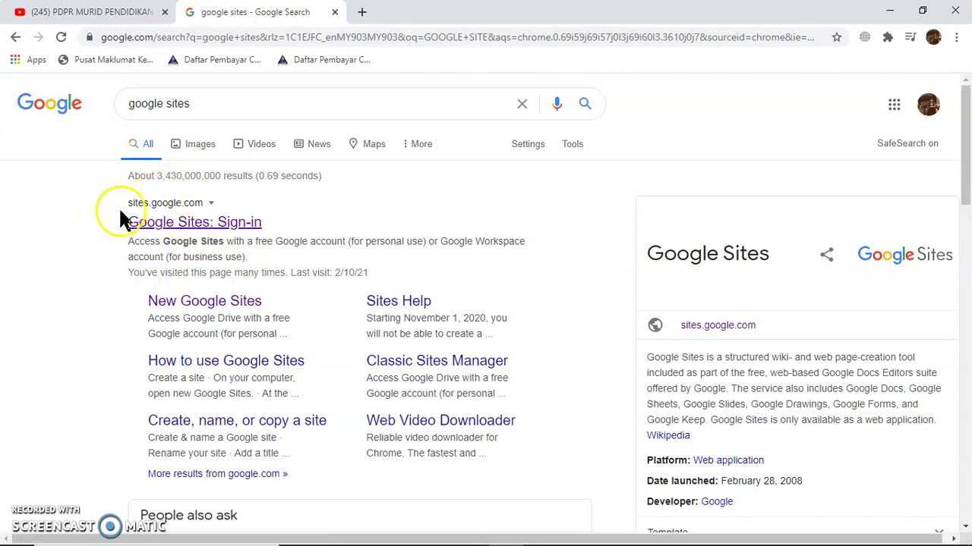
Open Google Sites from the search results and start a new blank site.
left_click(165, 225)
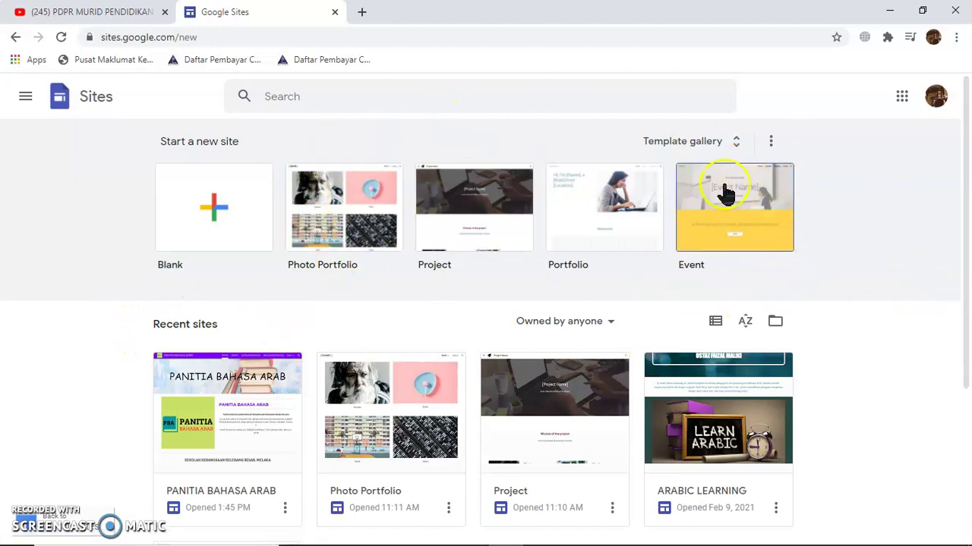
scroll(860, 342, "down", 2)
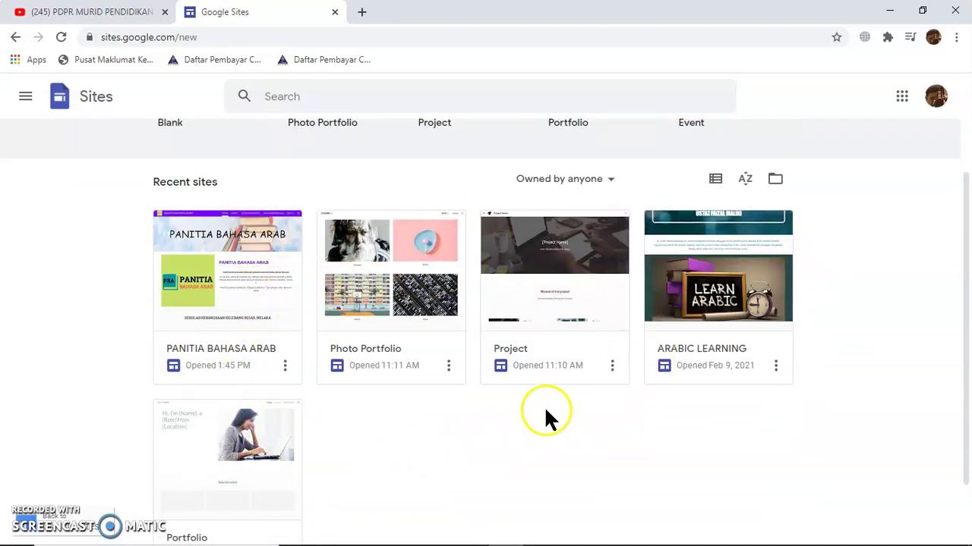
scroll(843, 418, "up", 2)
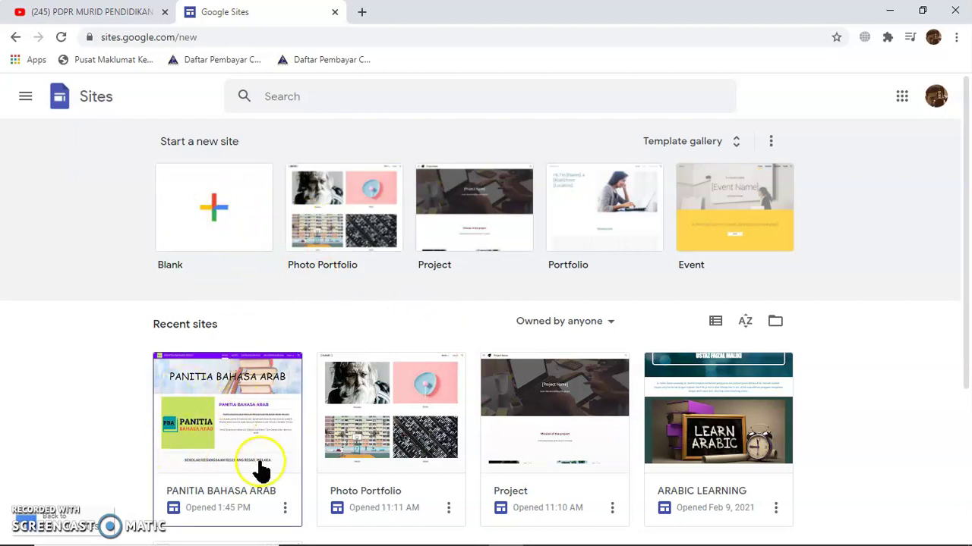
left_click(213, 212)
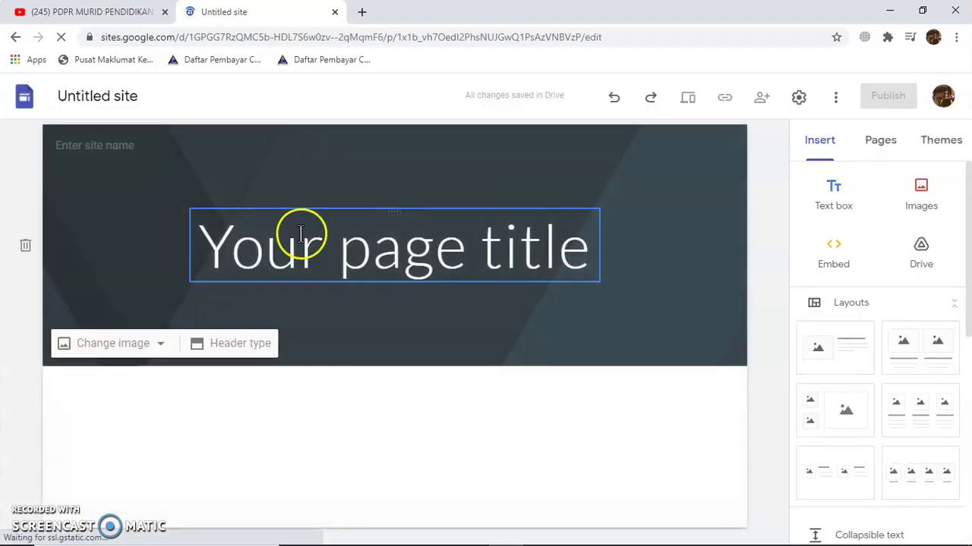
Replace the placeholder page title with "PANITIA BAHASA ARAB" and widen its text box so the title fits on two lines.
left_click(300, 234)
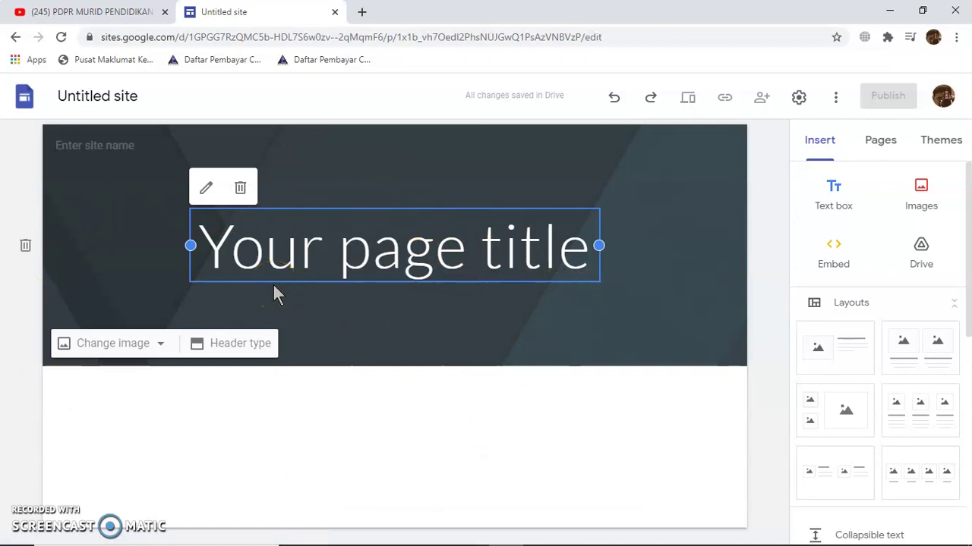
left_click(452, 263)
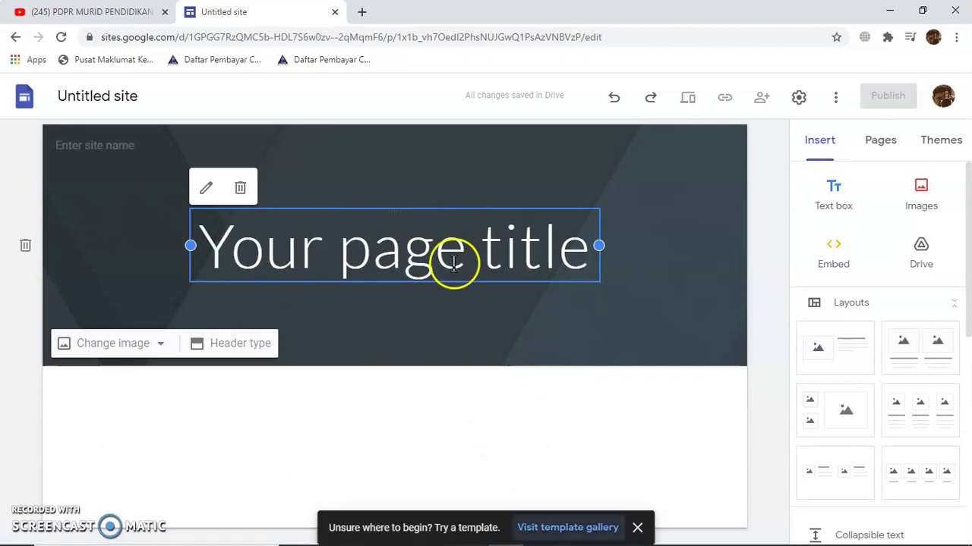
triple_click(452, 264)
key("BackSpace")
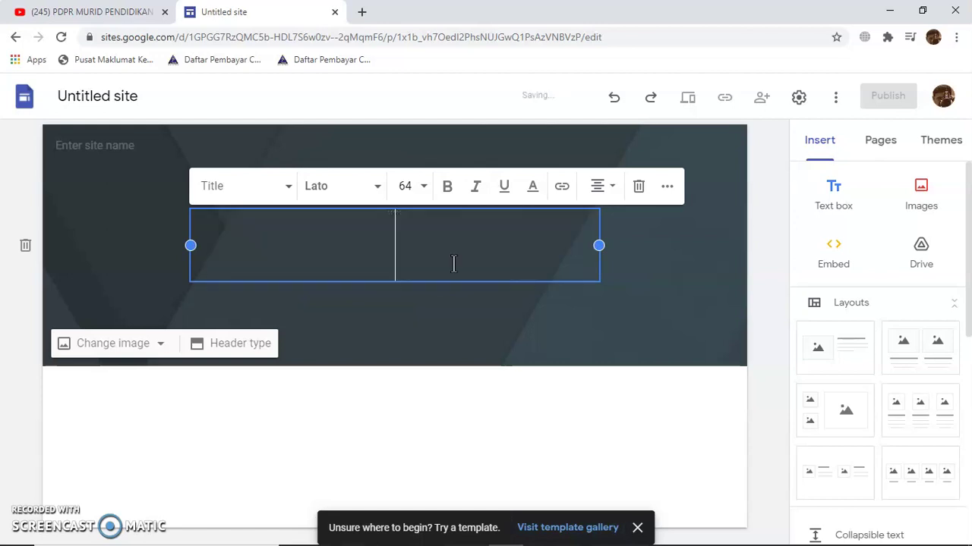
type("PANITIA ")
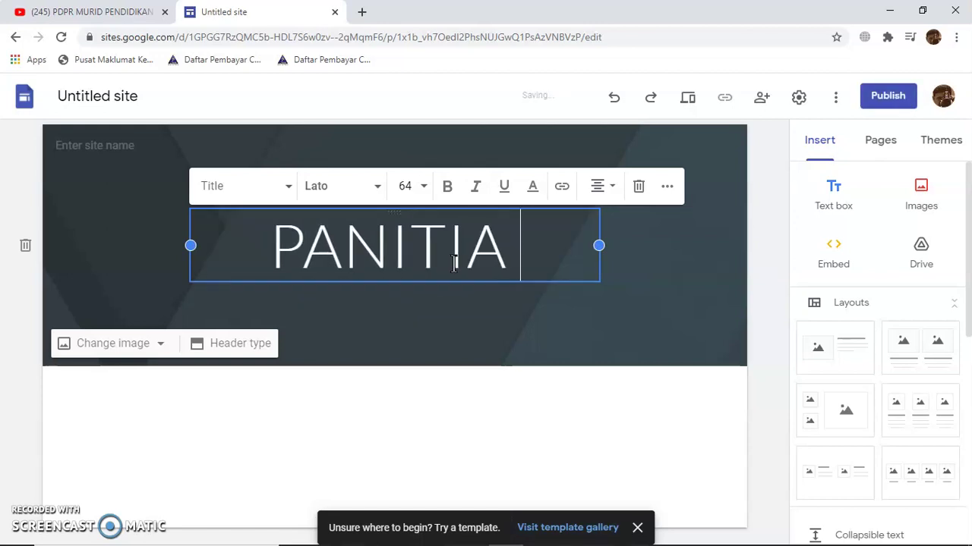
type("BAHASA AR")
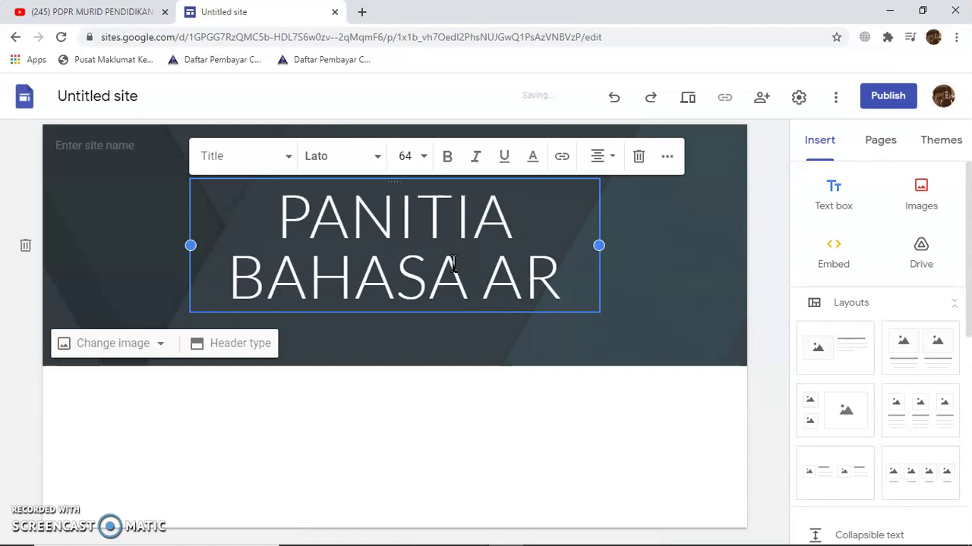
key("BackSpace")
type("RAB")
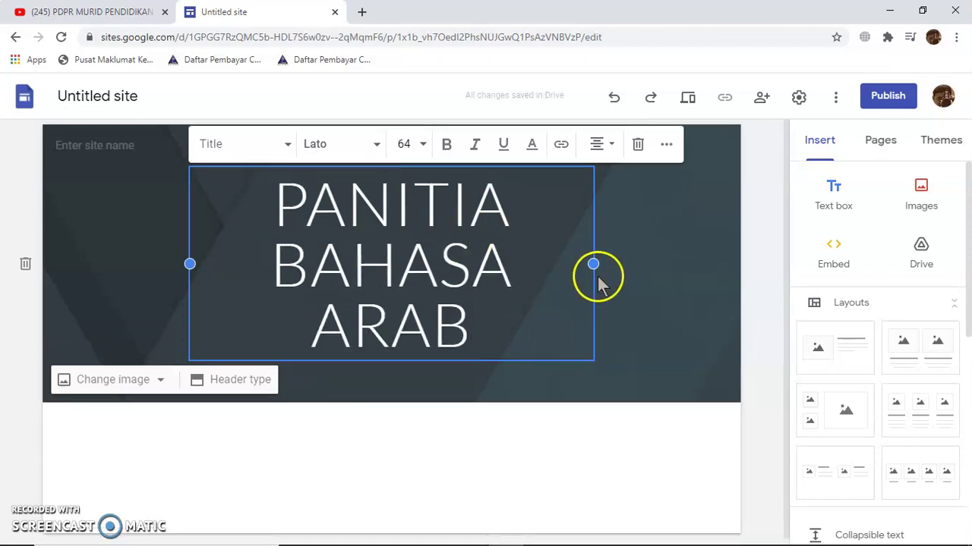
left_click_drag(592, 264, 650, 273)
left_click(673, 311)
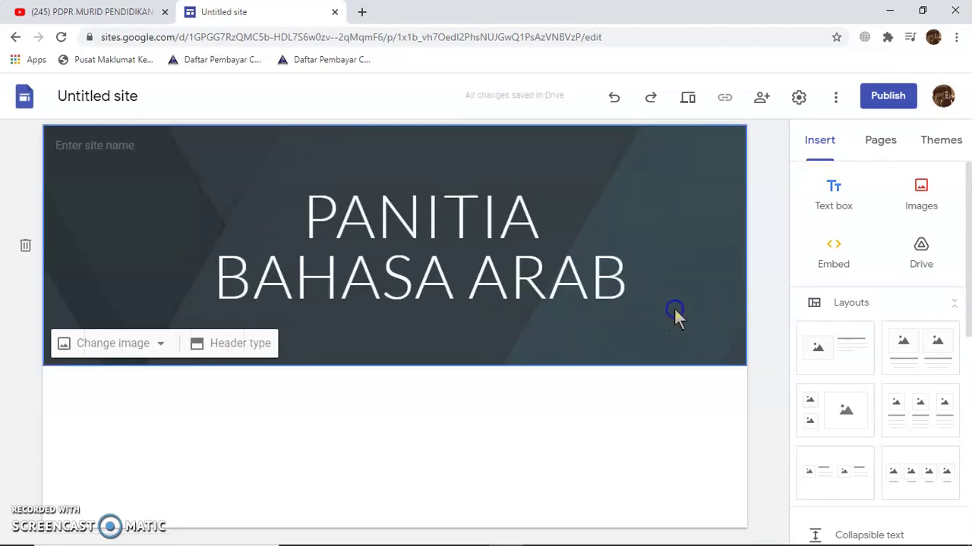
Upload the image PANITIA 2 from the Downloads folder into the page body and delete it again.
left_click(921, 196)
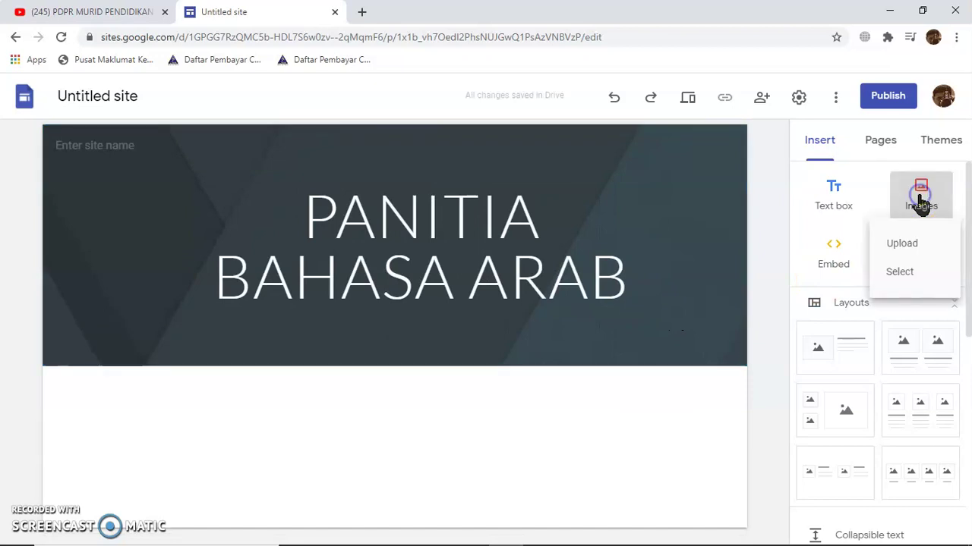
left_click(920, 243)
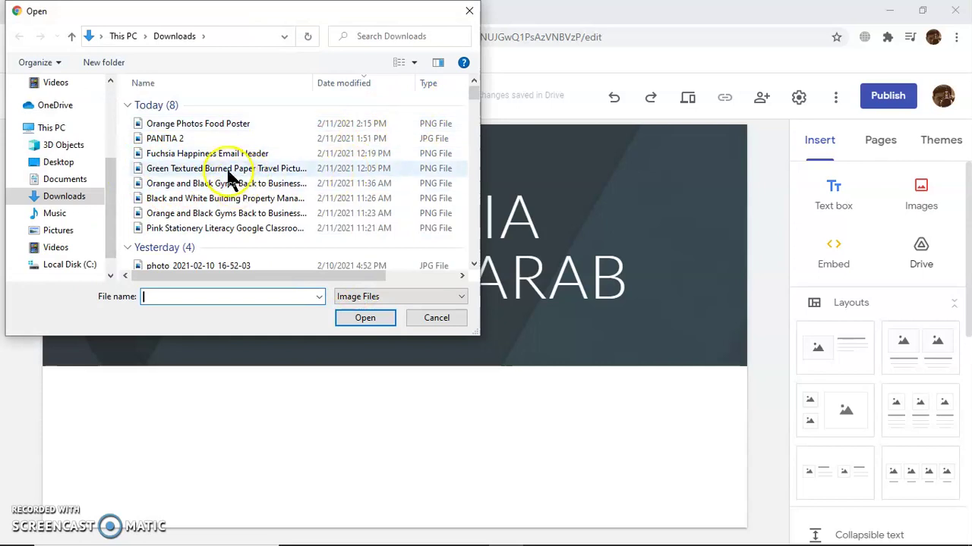
left_click(183, 140)
left_click(358, 316)
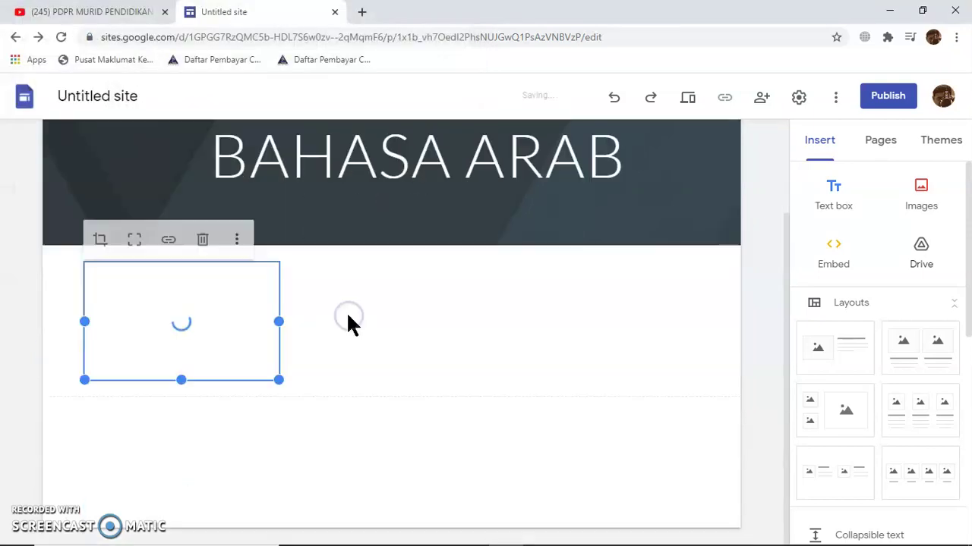
left_click(197, 331)
key("Delete")
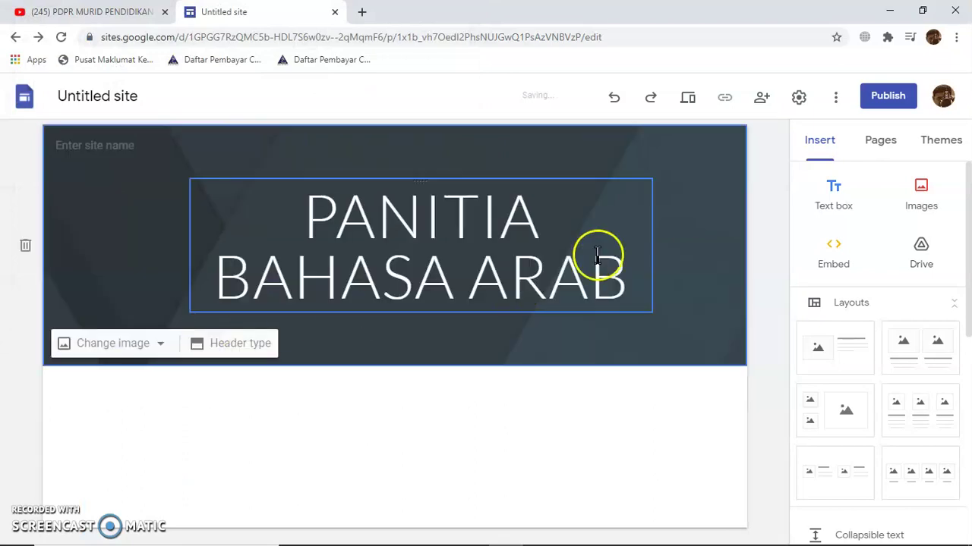
left_click(917, 198)
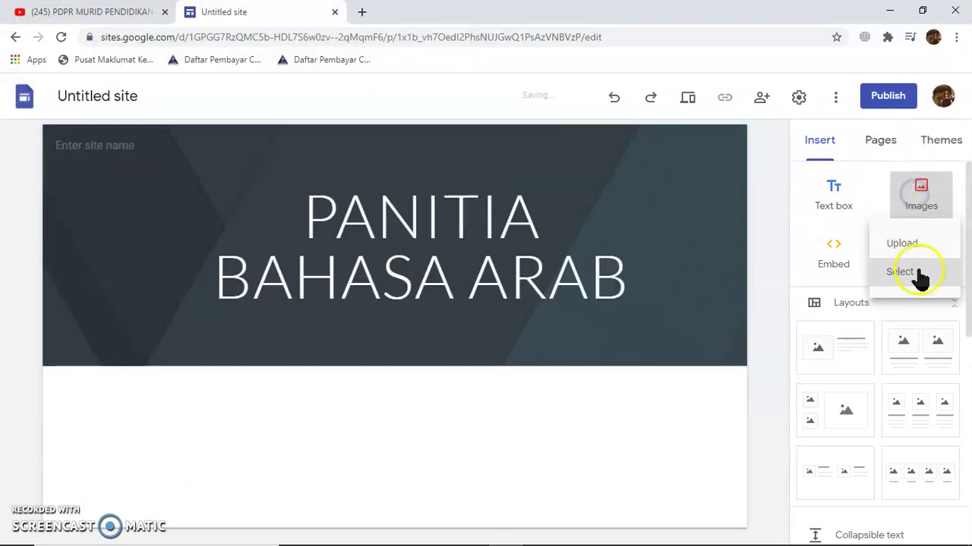
left_click(918, 280)
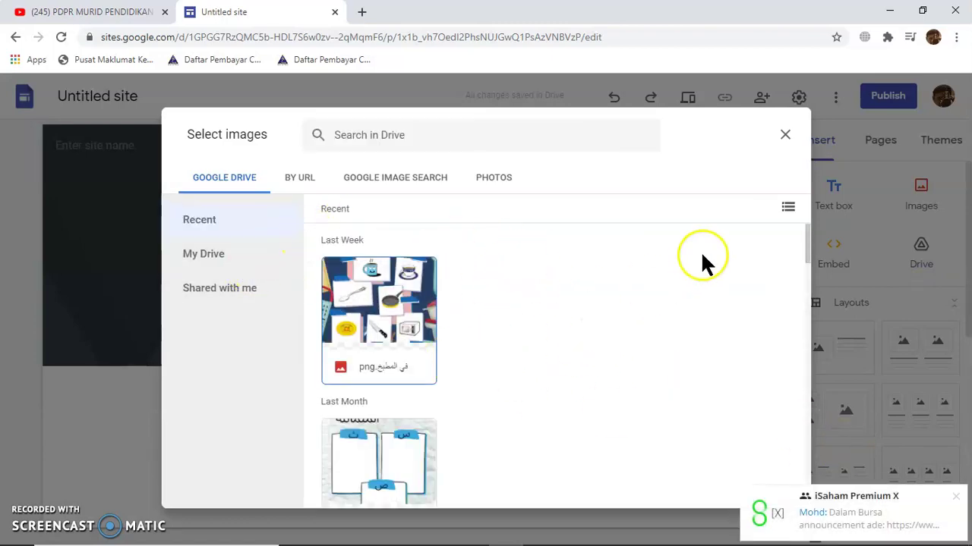
left_click(785, 135)
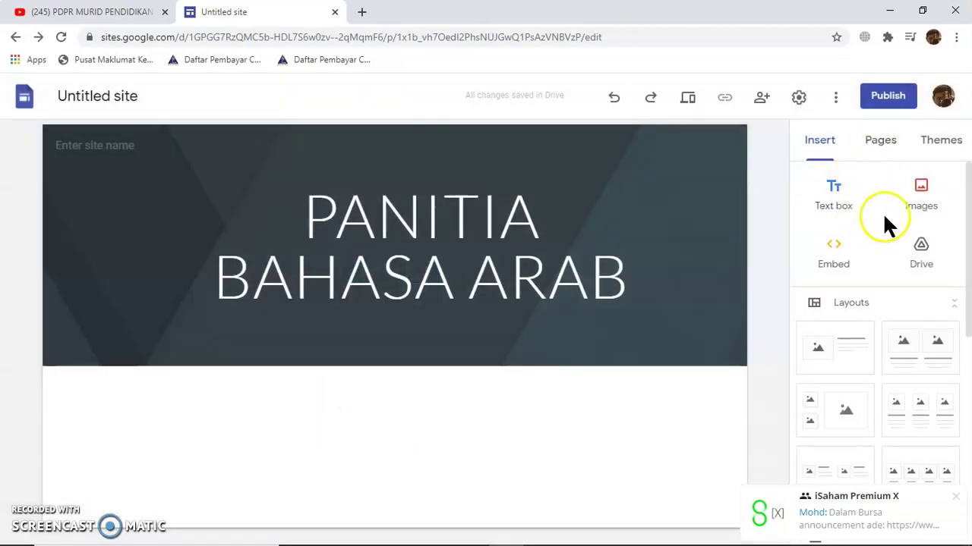
Change the header background to the dark blue gallery photo with blurred coloured lights.
mouse_move(190, 247)
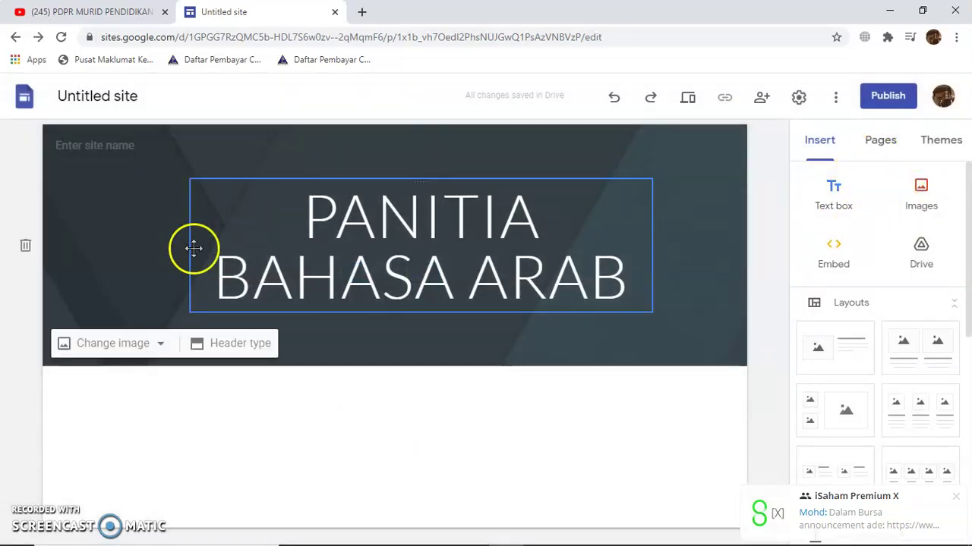
left_click(123, 347)
left_click(122, 422)
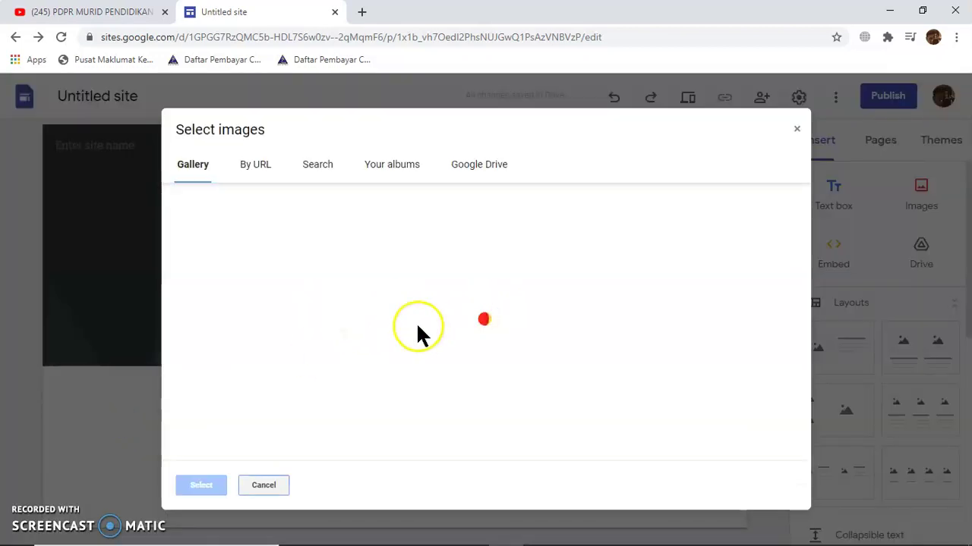
scroll(620, 334, "down", 3)
scroll(620, 334, "down", 5)
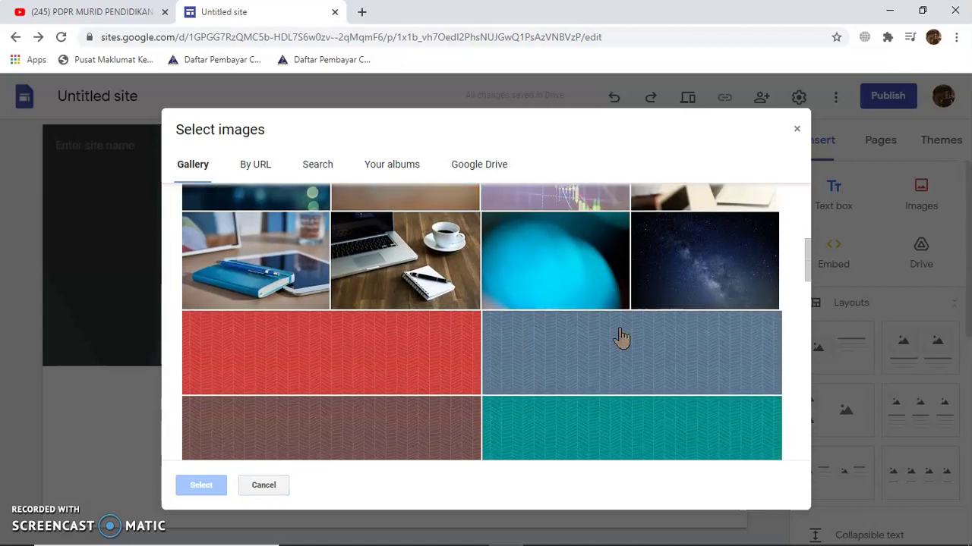
scroll(620, 337, "up", 2)
left_click(241, 244)
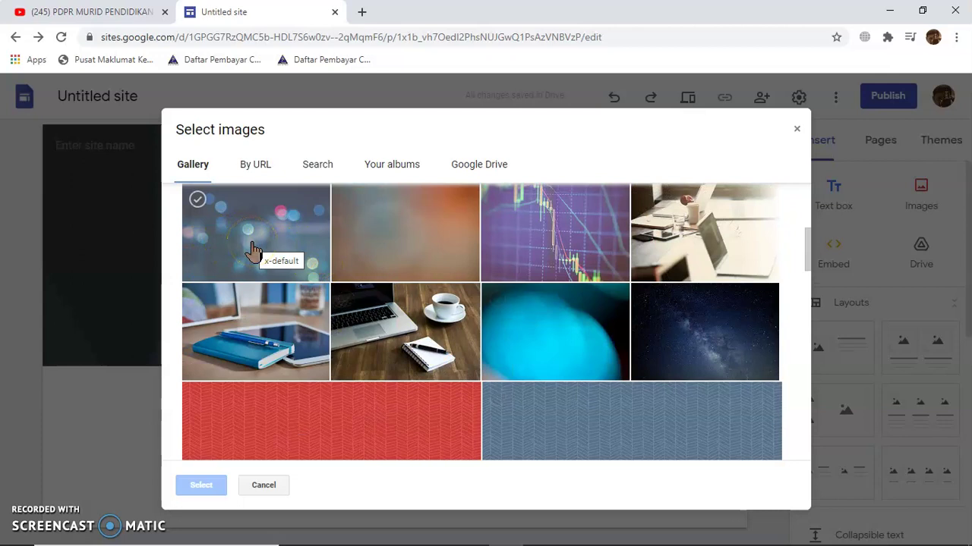
left_click(253, 251)
left_click(199, 485)
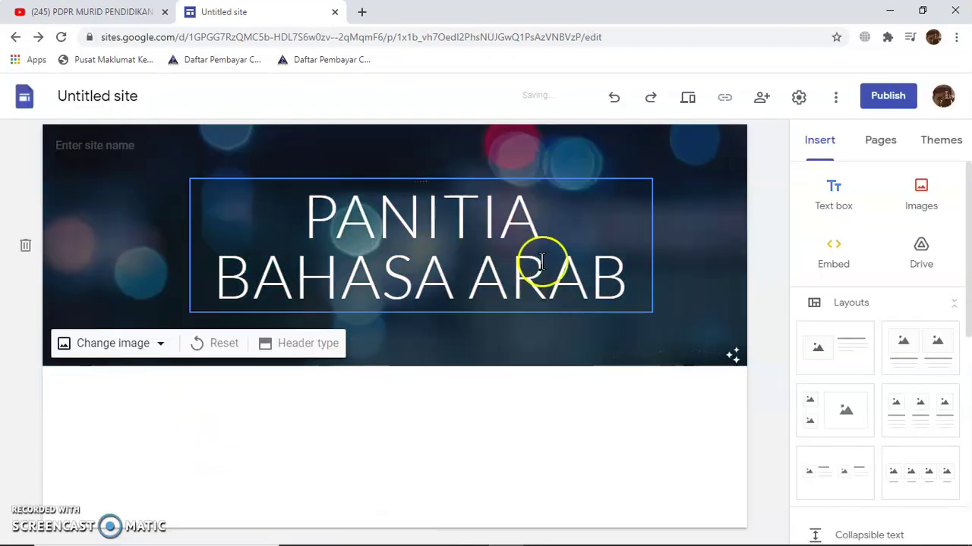
Change the font of the whole PANITIA BAHASA ARAB header title to Comic Sans MS.
left_click(497, 247)
left_click(640, 281)
left_click_drag(640, 281, 247, 230)
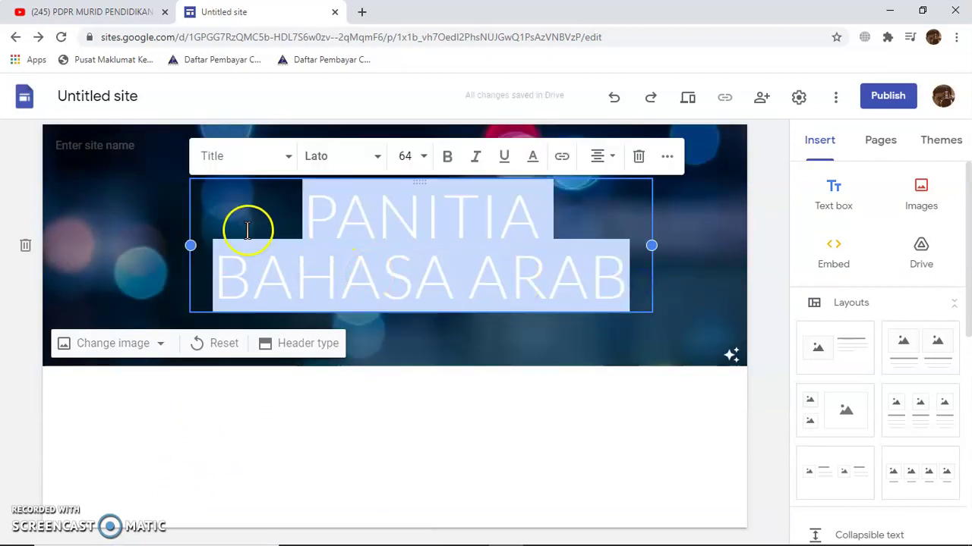
left_click(375, 160)
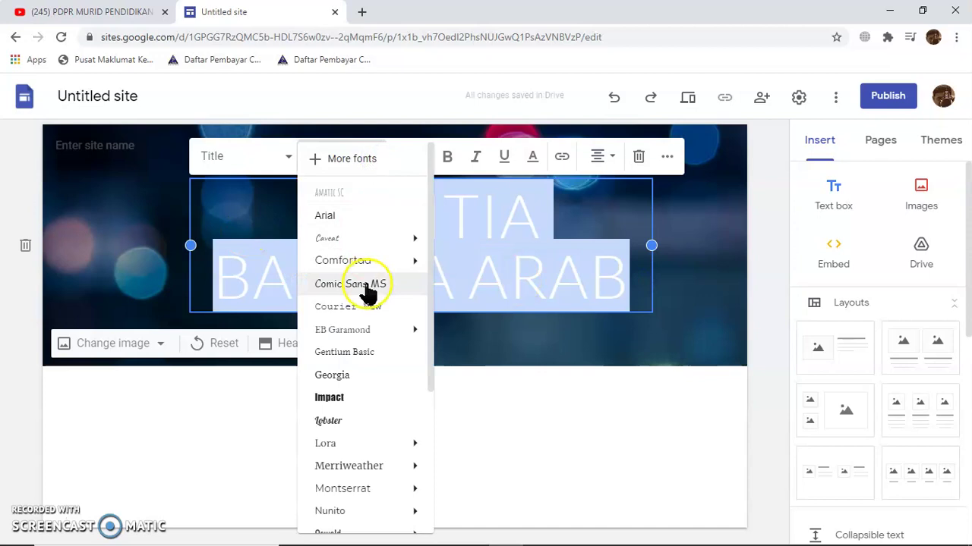
left_click(367, 287)
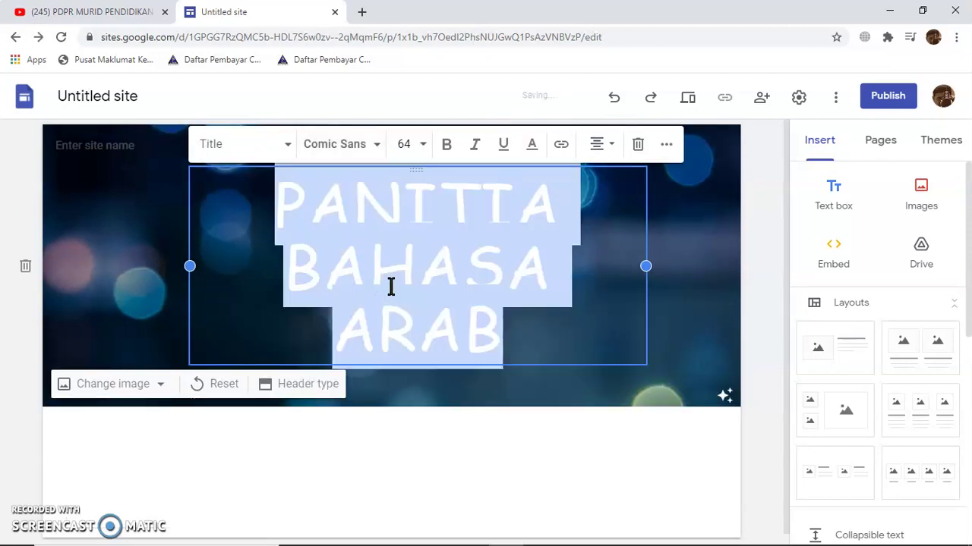
Widen the header title's text box on both sides so PANITIA BAHASA fits on the first line and ARAB on the second.
left_click_drag(646, 266, 705, 250)
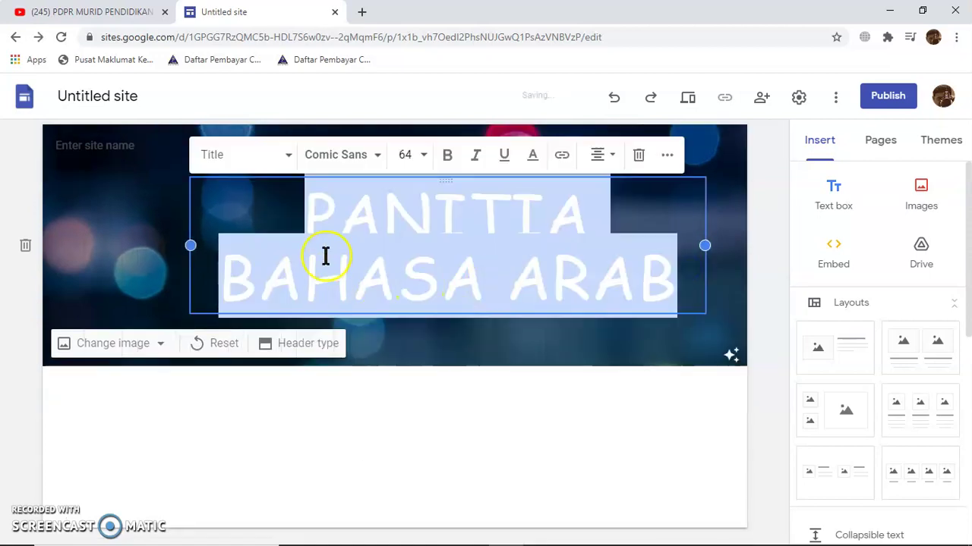
left_click_drag(190, 245, 84, 244)
left_click(574, 327)
left_click(469, 267)
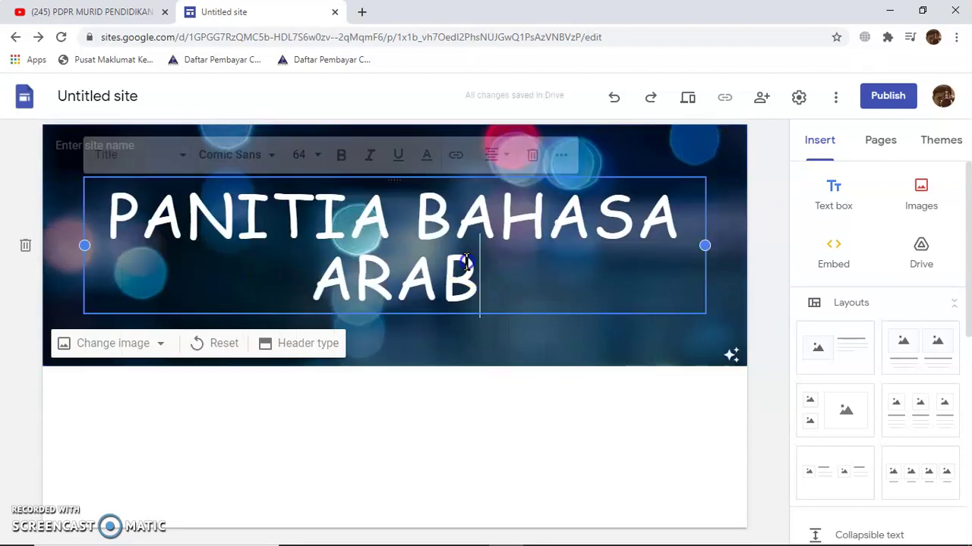
left_click(574, 328)
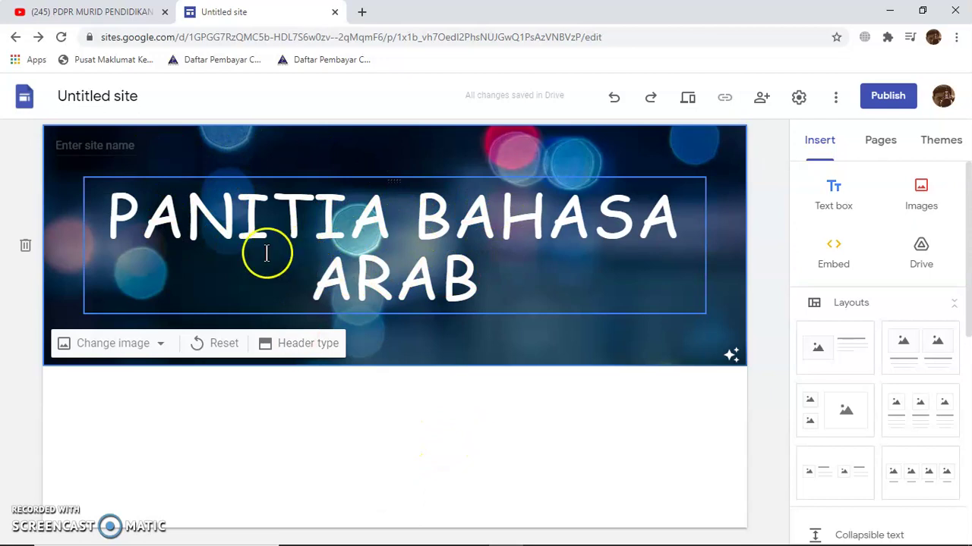
Open the site's brand image settings for a logo, look through the Downloads folder for an image and cancel the file selection.
left_click(134, 145)
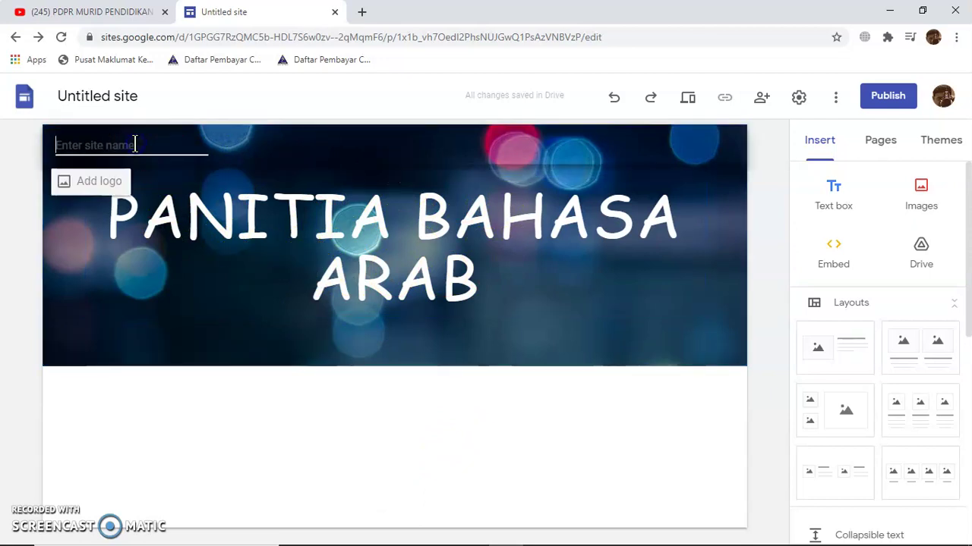
left_click(105, 182)
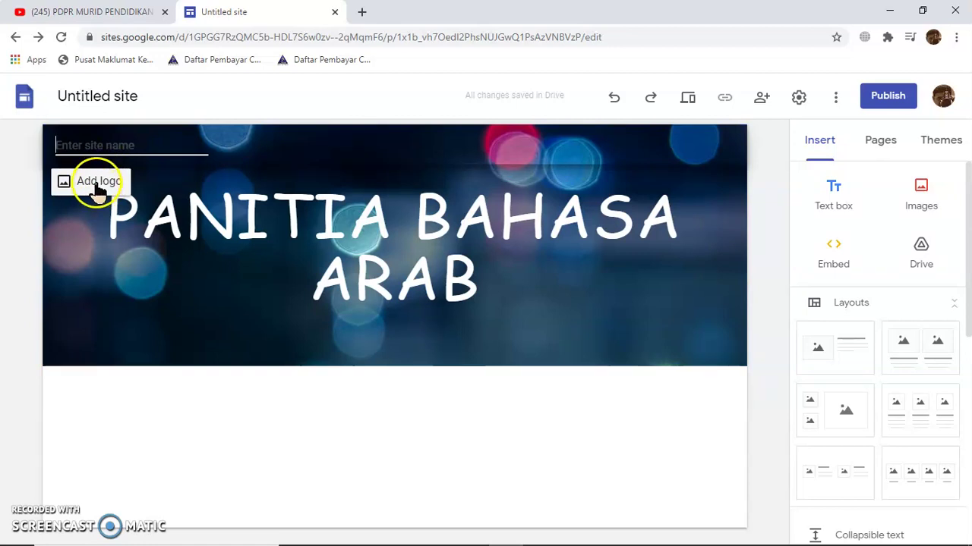
left_click(96, 185)
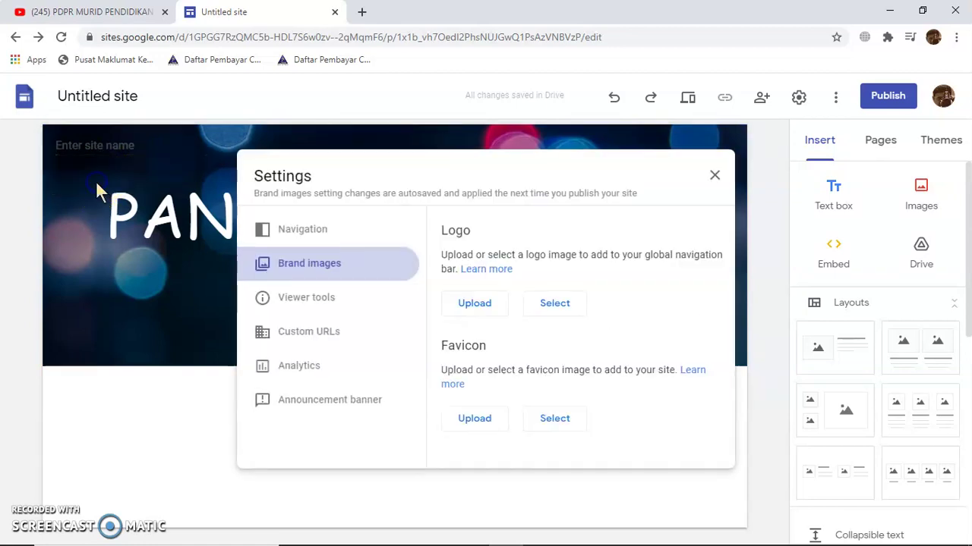
left_click(475, 303)
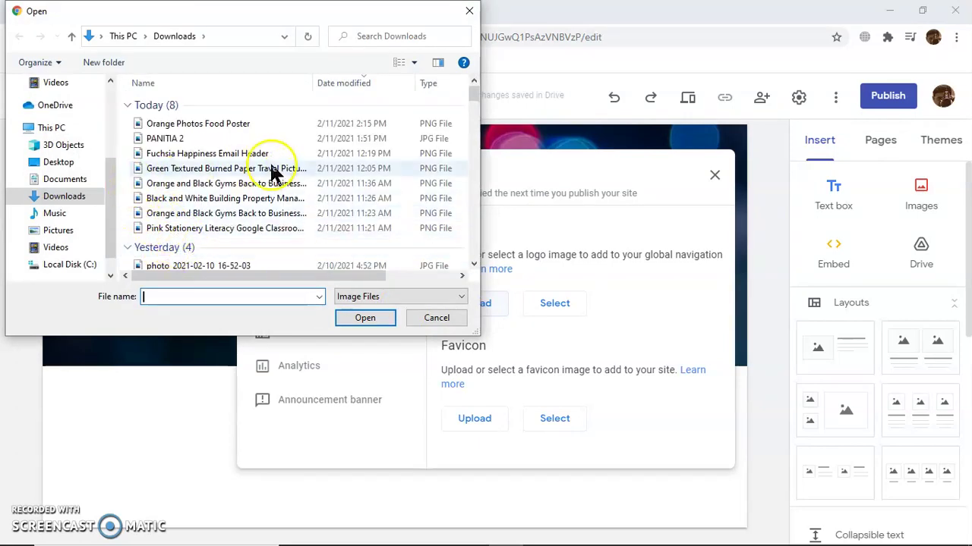
left_click(470, 12)
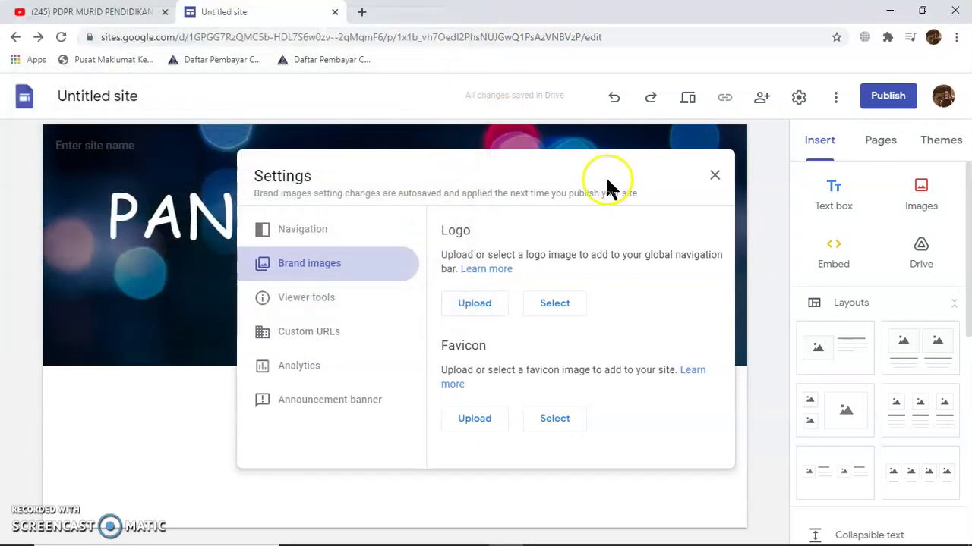
Open canva.com in a new browser tab and search its templates for LOGO.
left_click(362, 12)
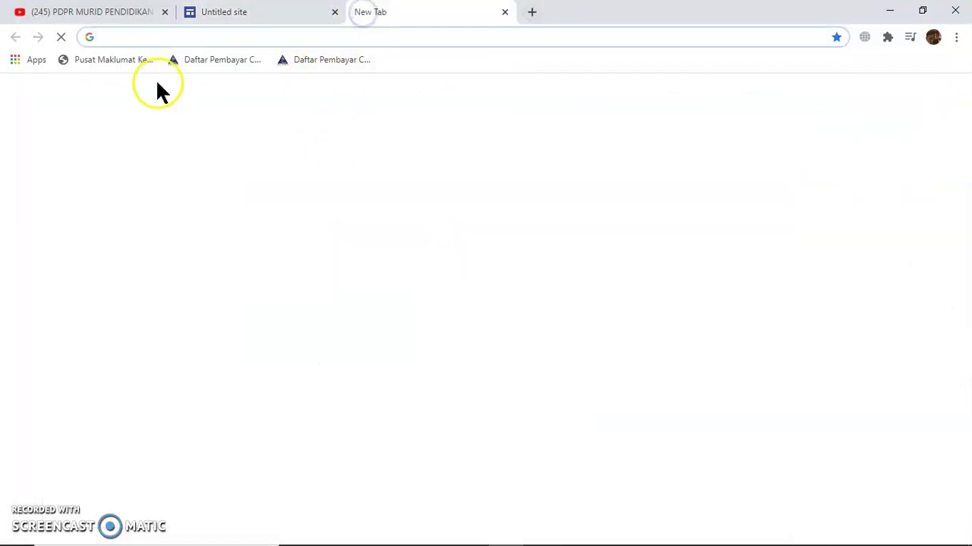
type("CANVA.com")
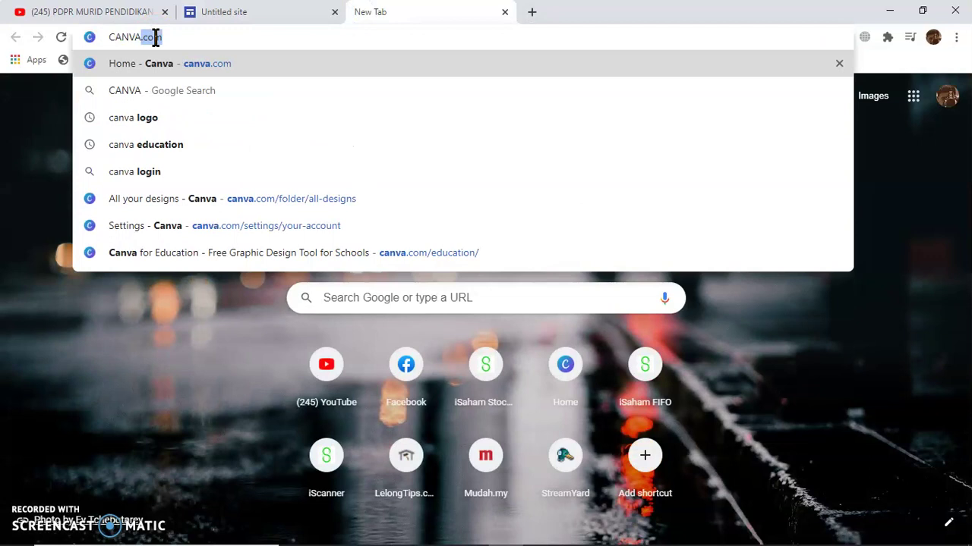
key("Return")
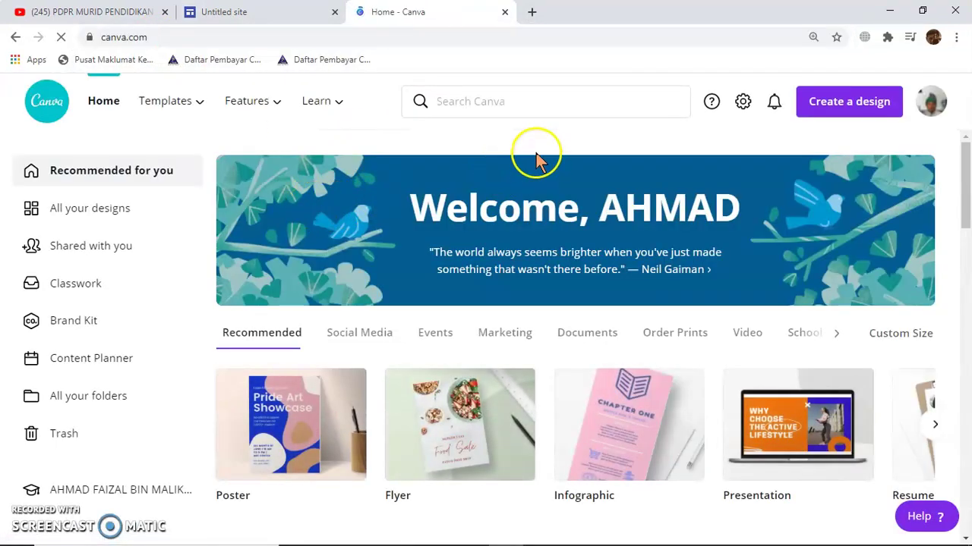
left_click(510, 97)
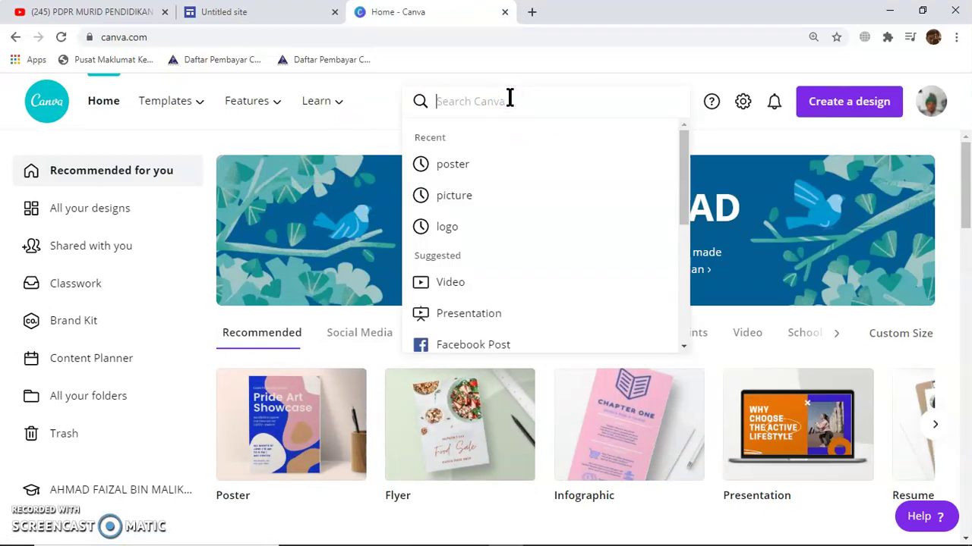
type("LOGO")
key("Return")
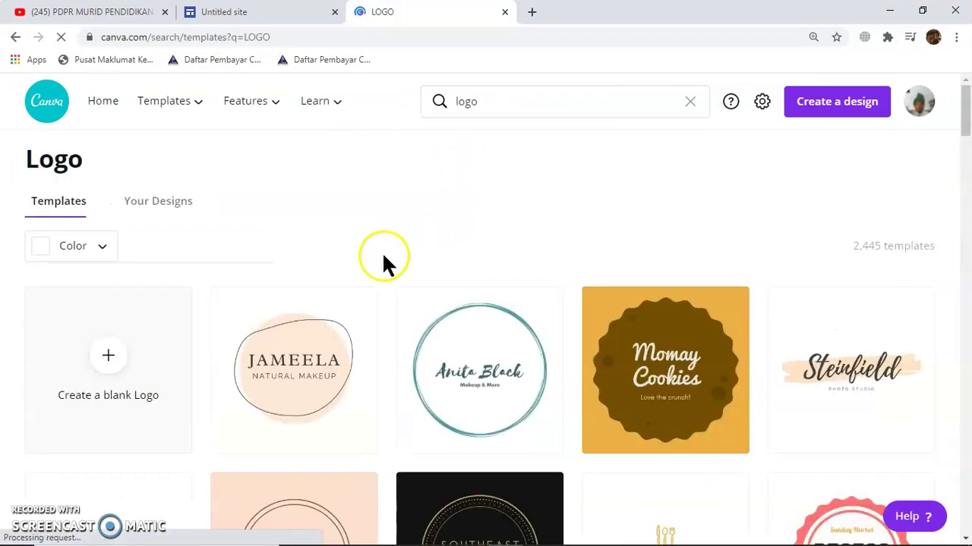
Browse the logo templates and open the white one with the teal hand-drawn circle as a new design.
scroll(402, 319, "down", 3)
scroll(432, 334, "down", 4)
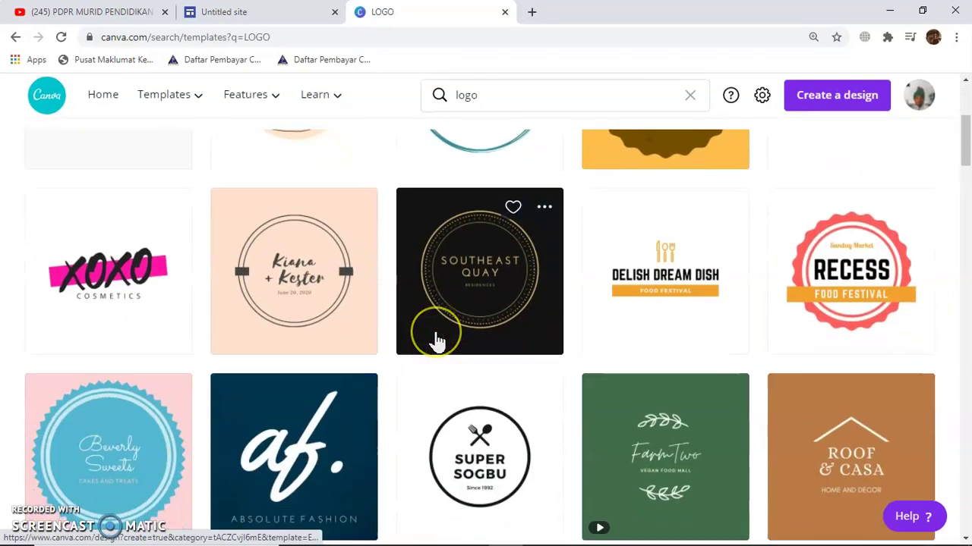
scroll(439, 342, "down", 3)
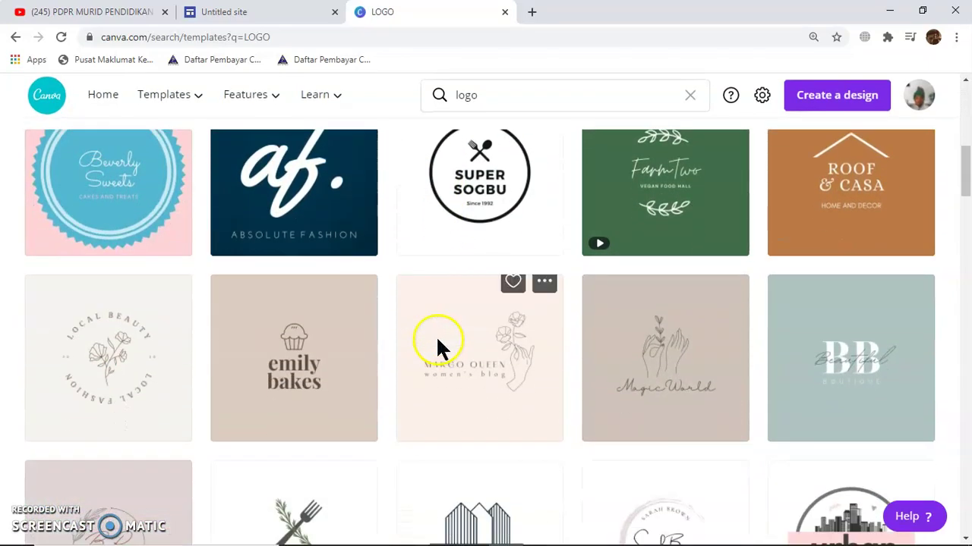
scroll(438, 350, "down", 5)
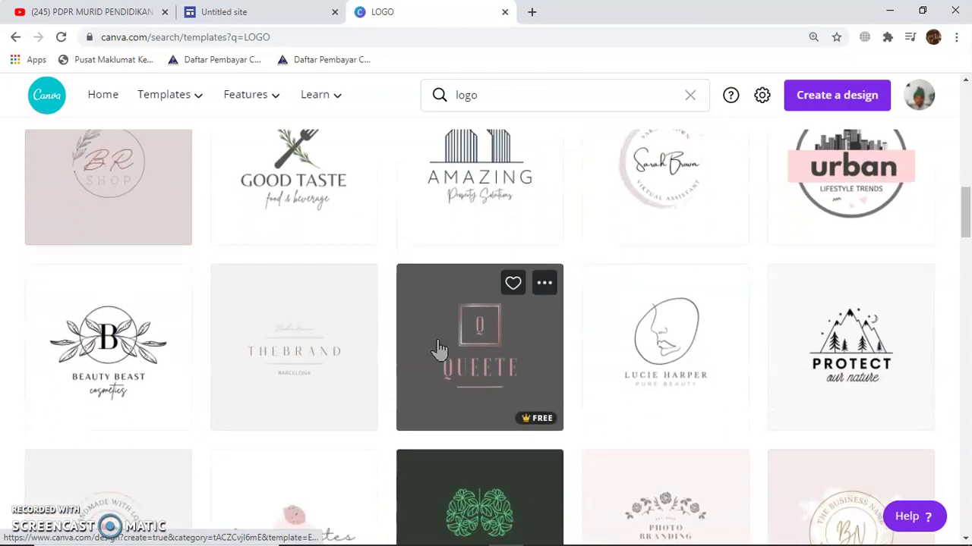
scroll(542, 369, "down", 2)
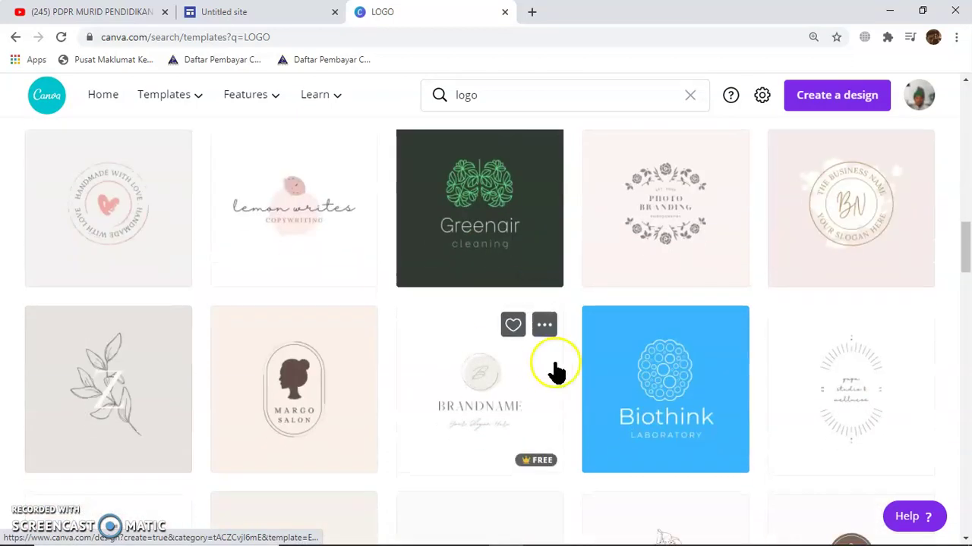
scroll(812, 390, "down", 5)
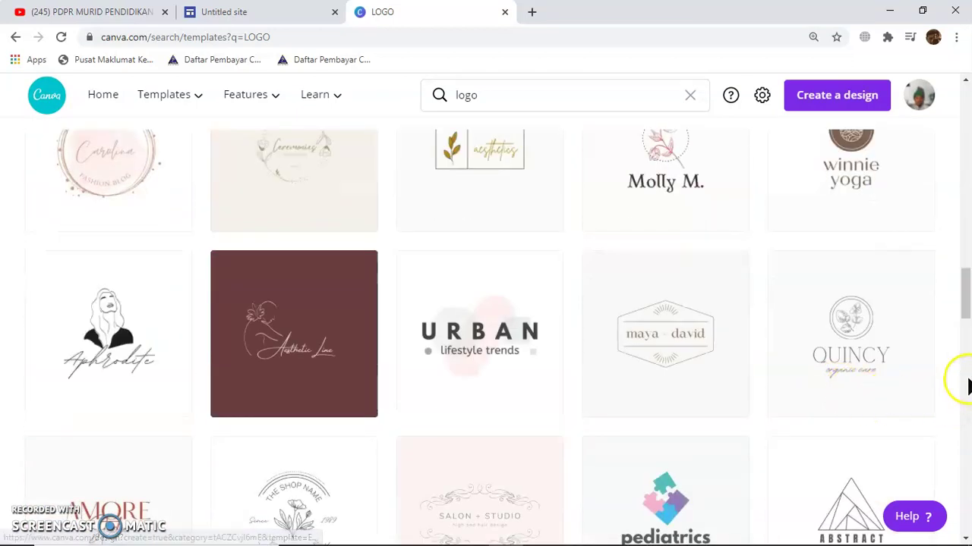
left_click_drag(964, 311, 963, 99)
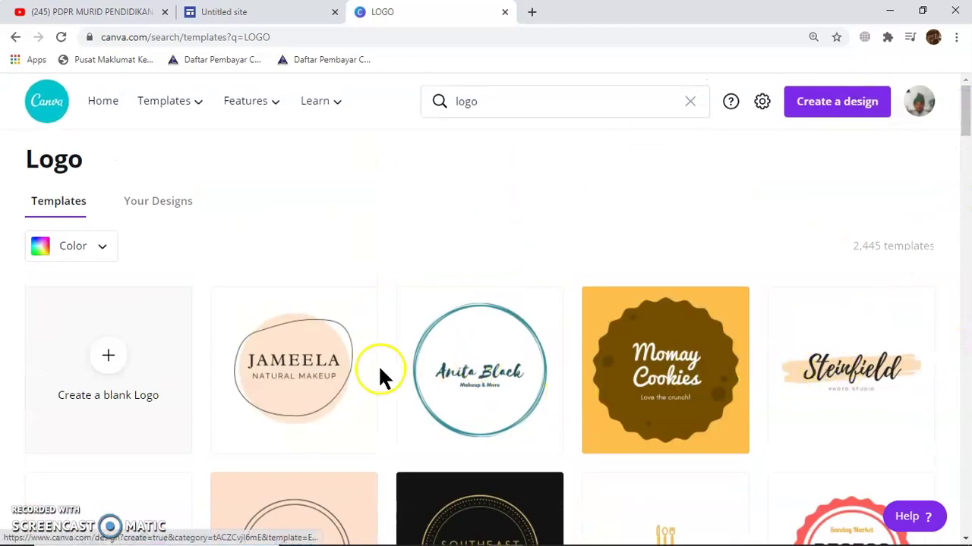
left_click(483, 370)
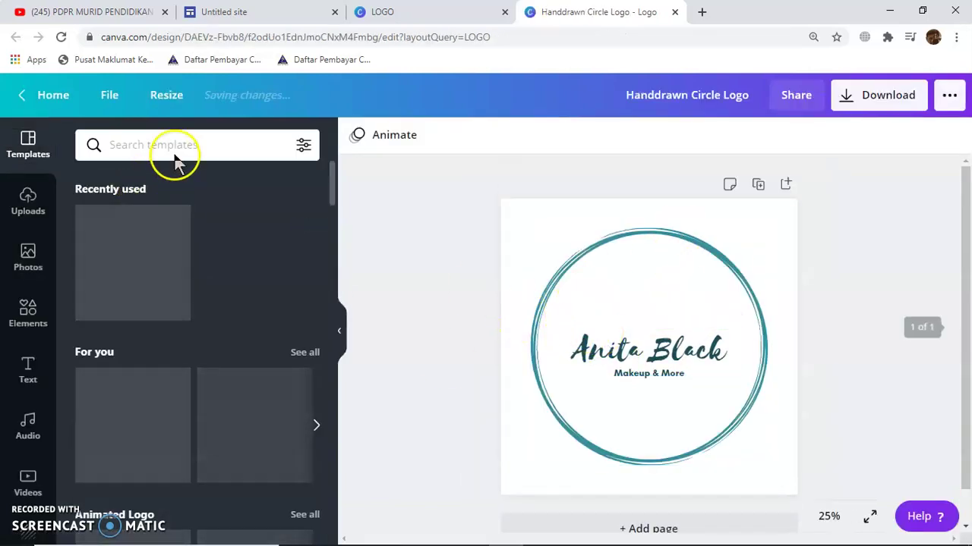
Apply the black Steapel Clothing template from the For you suggestions to the logo design.
scroll(207, 360, "down", 5)
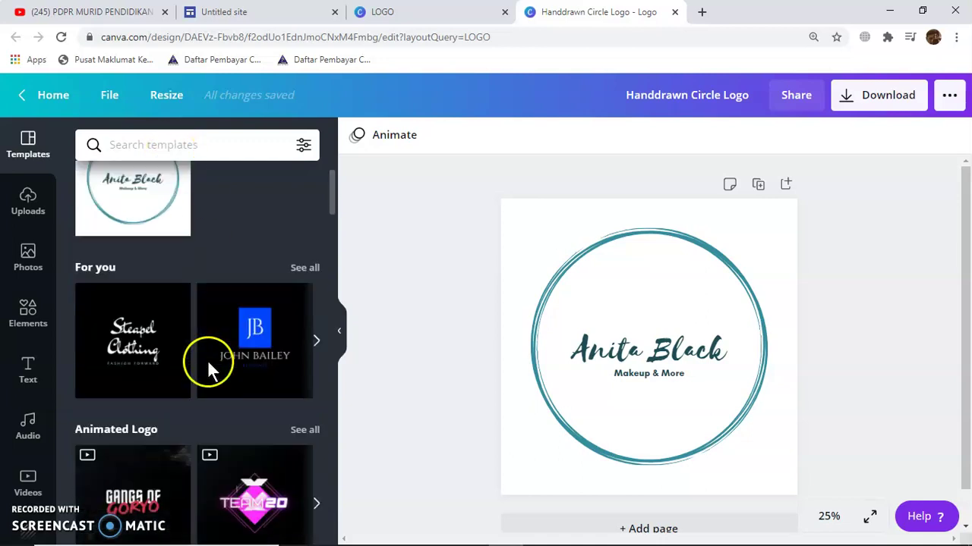
scroll(235, 391, "down", 5)
scroll(175, 402, "down", 3)
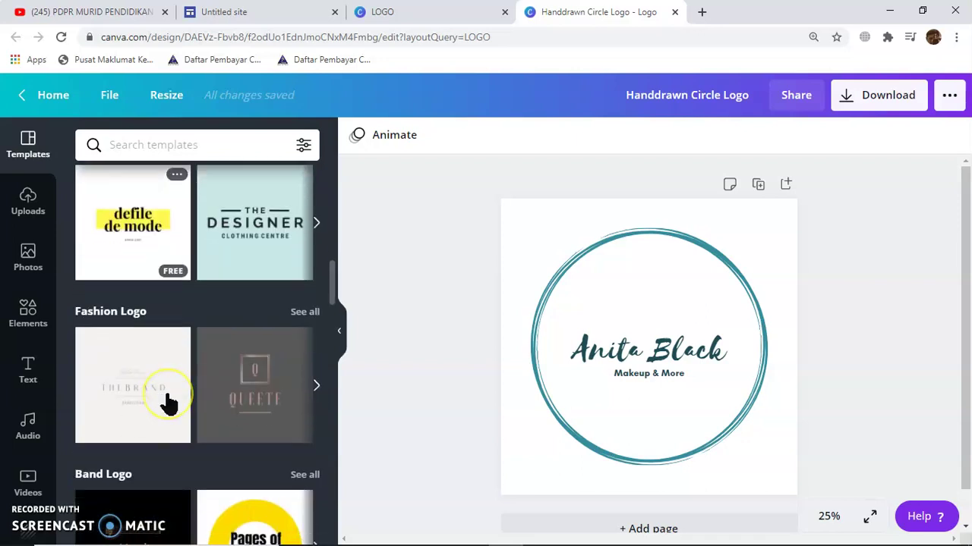
scroll(169, 403, "up", 10)
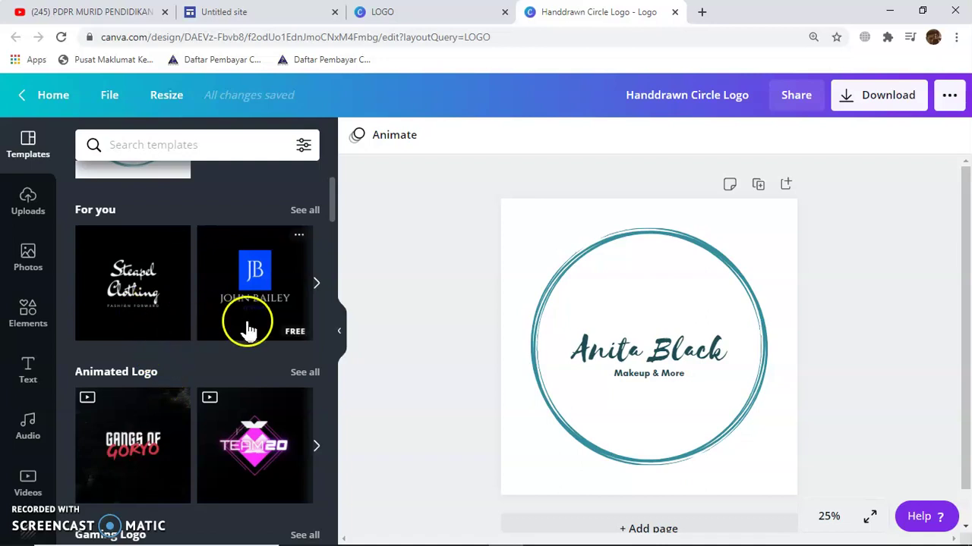
scroll(228, 336, "up", 2)
scroll(225, 347, "down", 2)
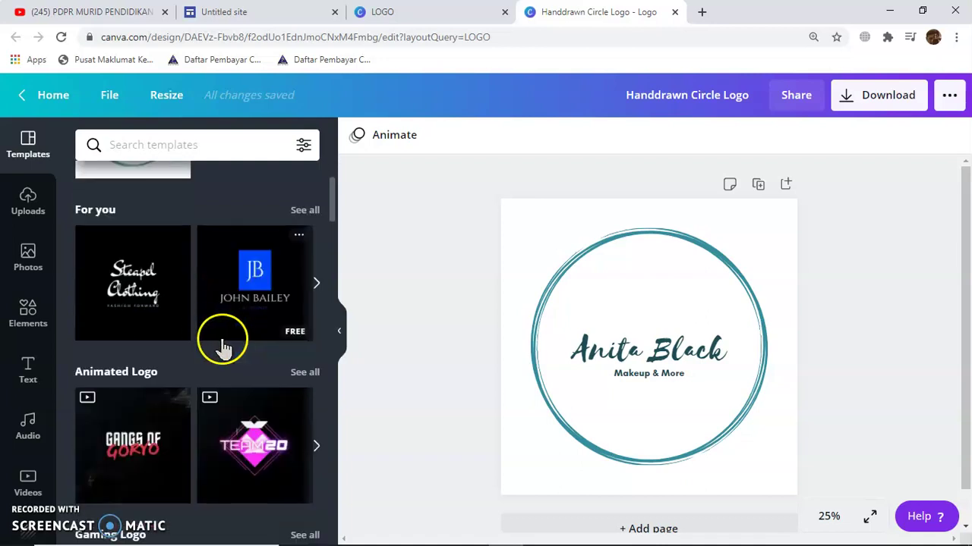
left_click(155, 304)
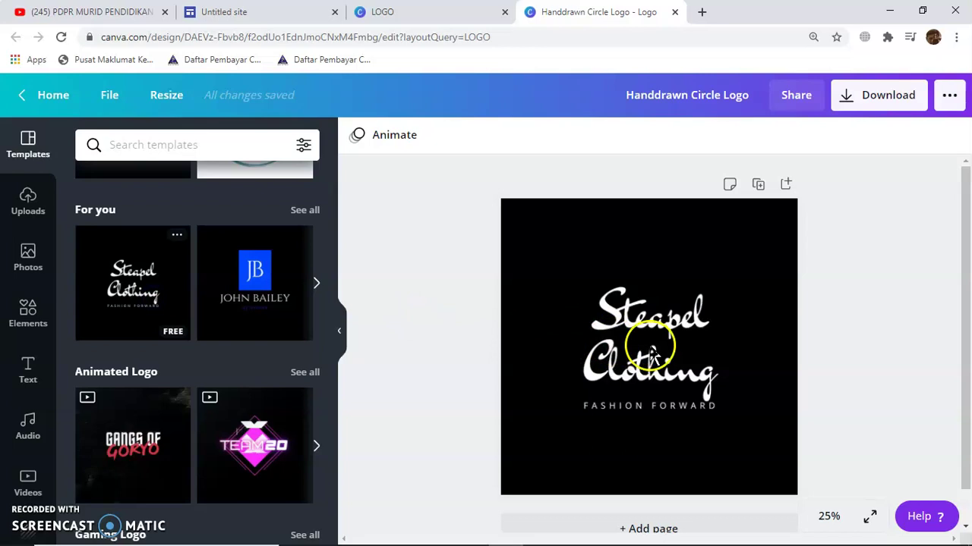
Search the photo library for BOOK and add the photo of the glowing open book on a wooden table to the logo.
left_click(194, 144)
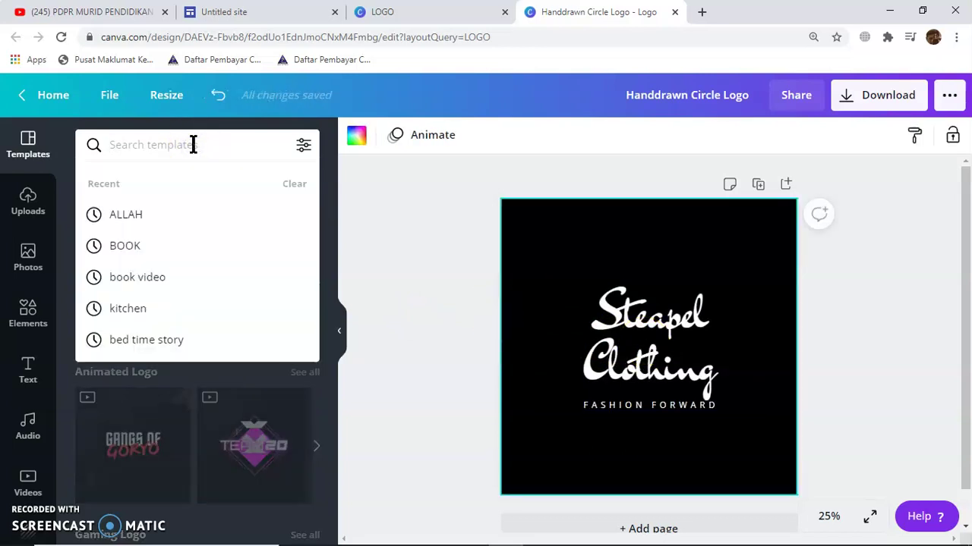
left_click(27, 258)
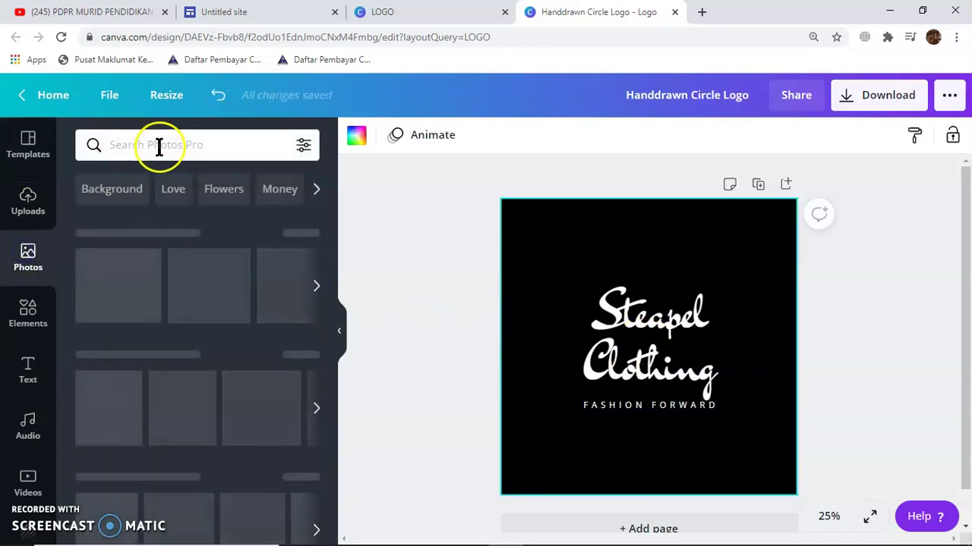
left_click(160, 146)
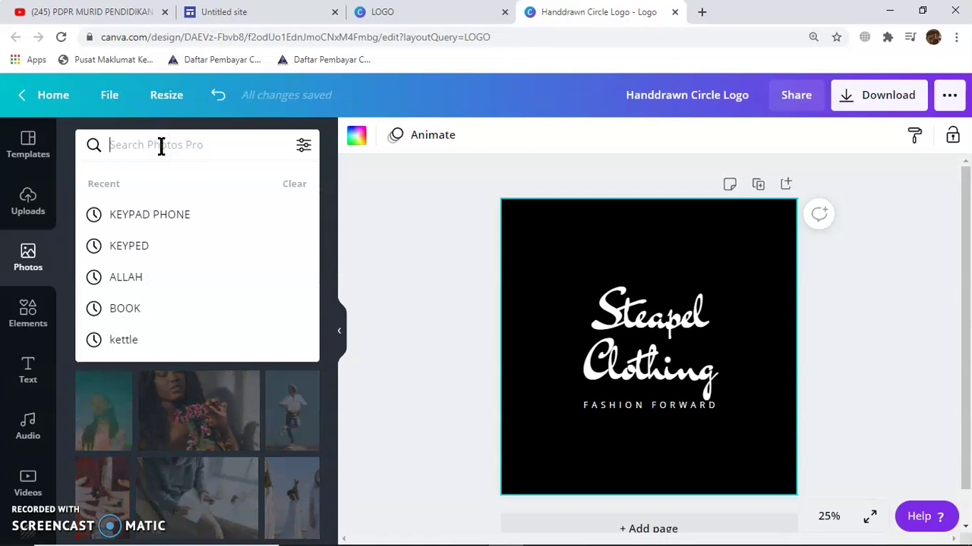
type("BOOK")
key("Return")
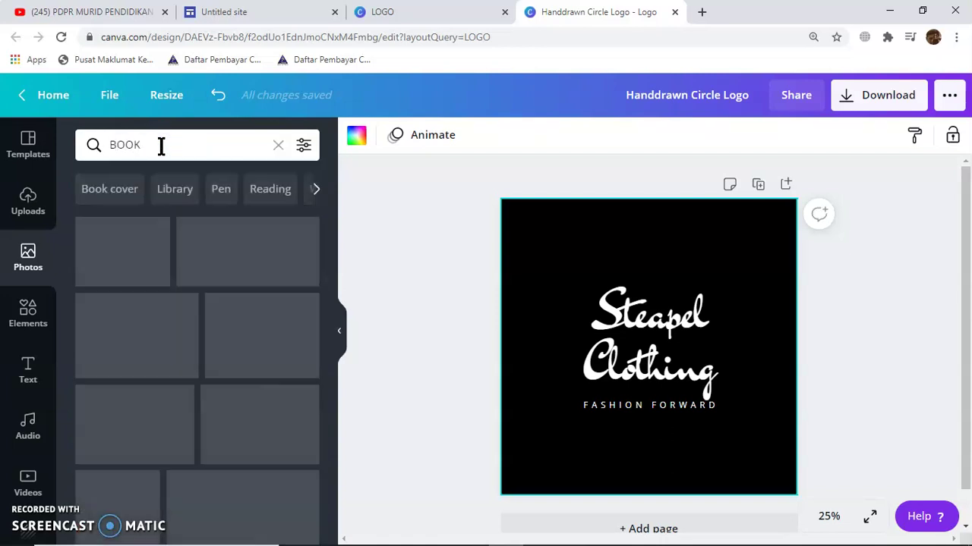
scroll(235, 280, "down", 1)
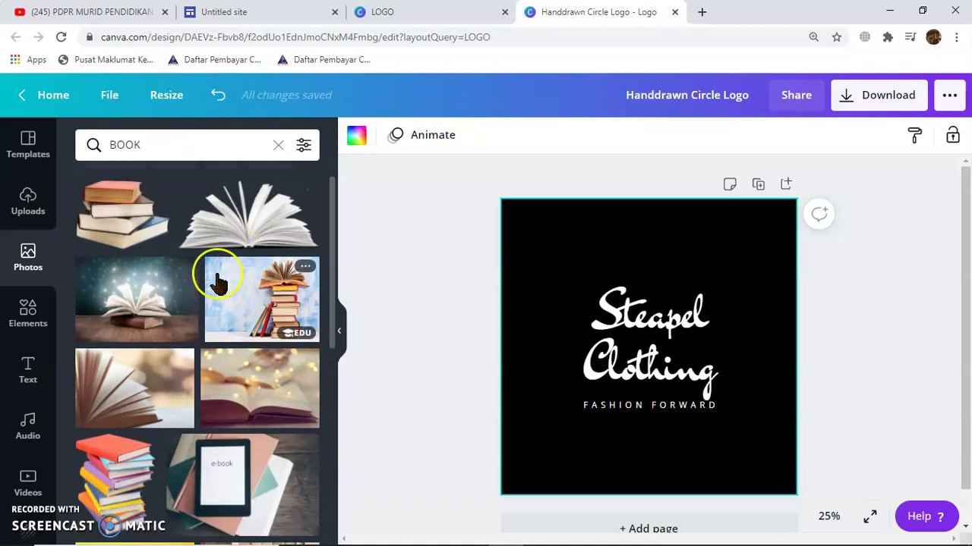
scroll(218, 283, "up", 1)
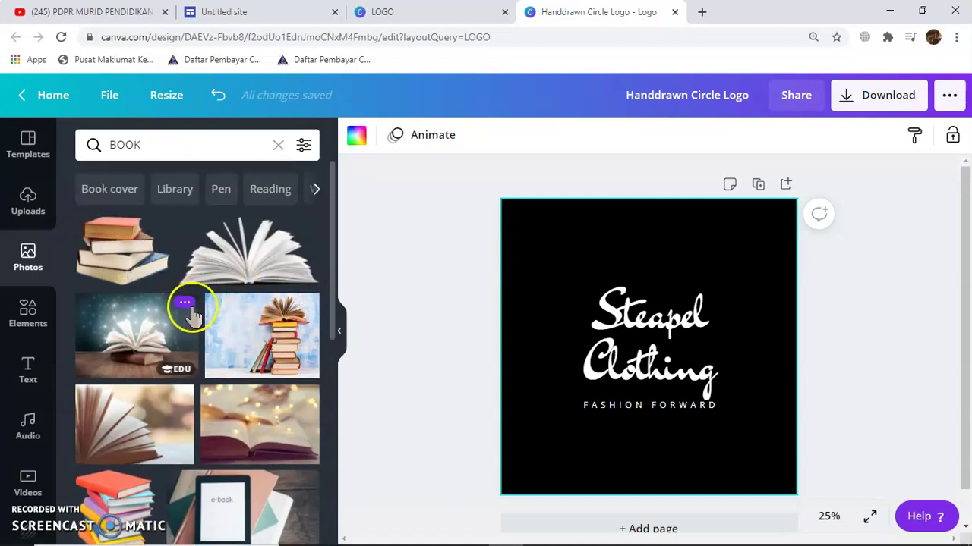
scroll(169, 378, "down", 1)
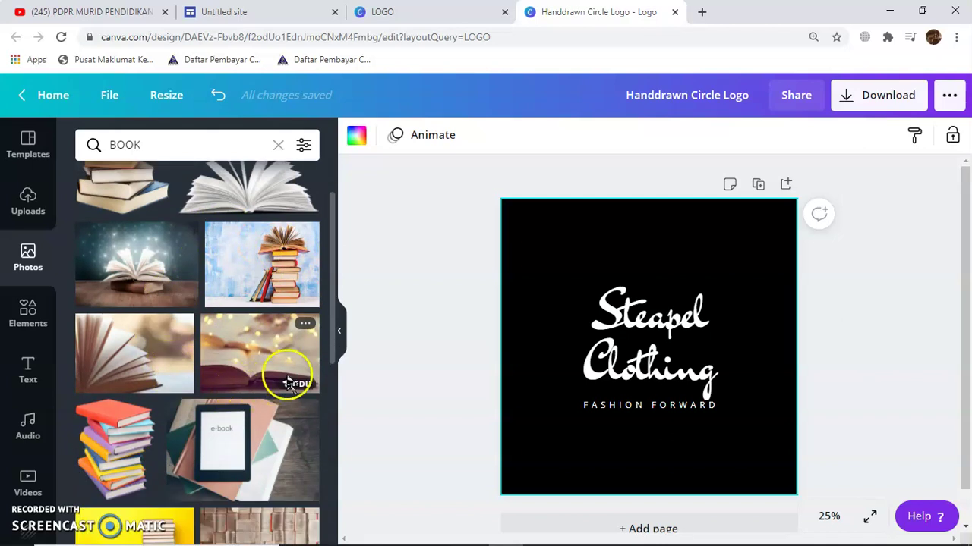
left_click(148, 277)
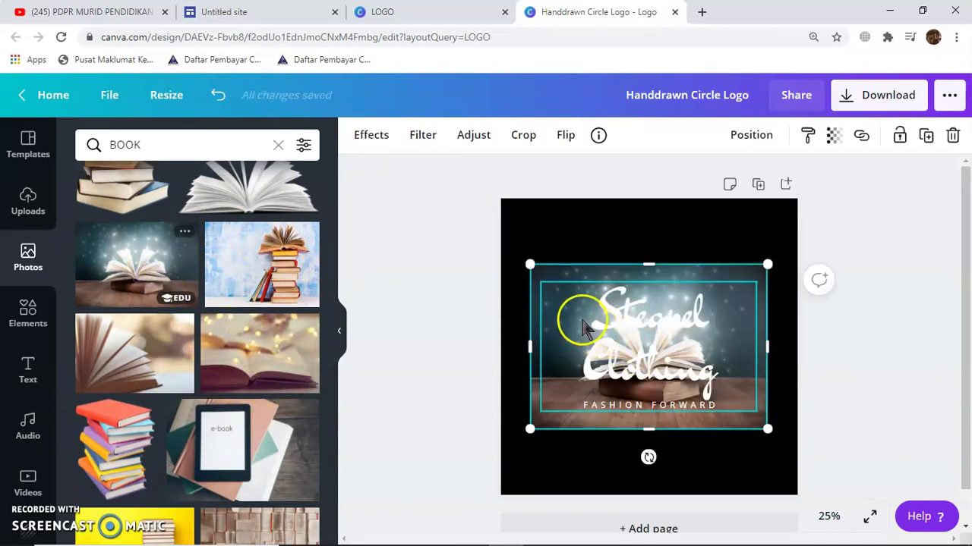
Move and enlarge the open book photo until it fills the whole square canvas.
left_click(559, 224)
left_click_drag(552, 277, 522, 214)
left_click_drag(737, 364, 787, 415)
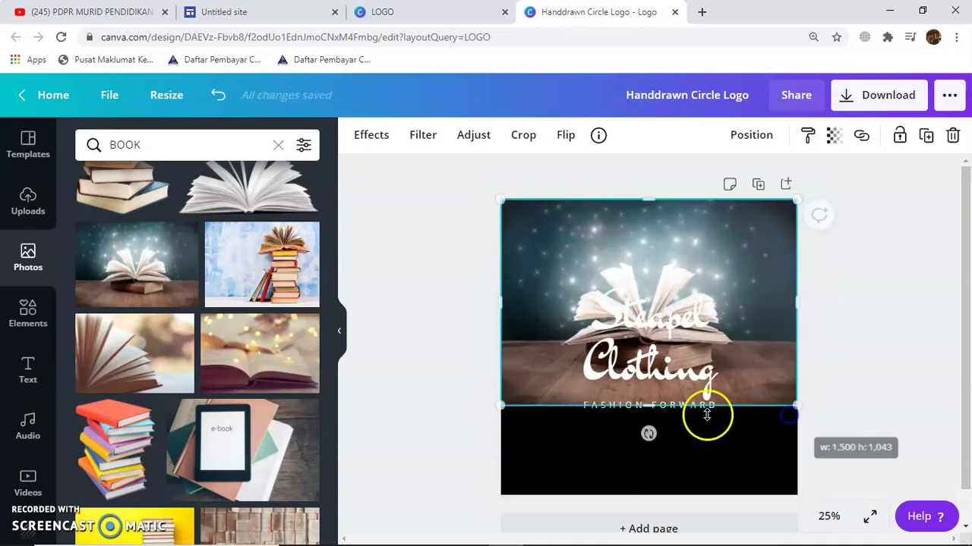
left_click_drag(652, 403, 659, 496)
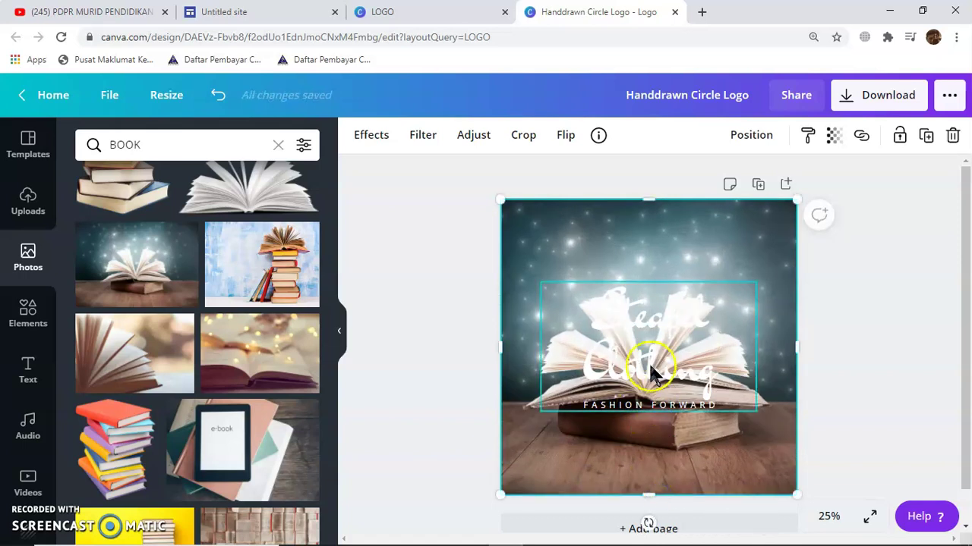
Send the open book photo to the back, behind the Steapel Clothing text.
left_click(647, 357)
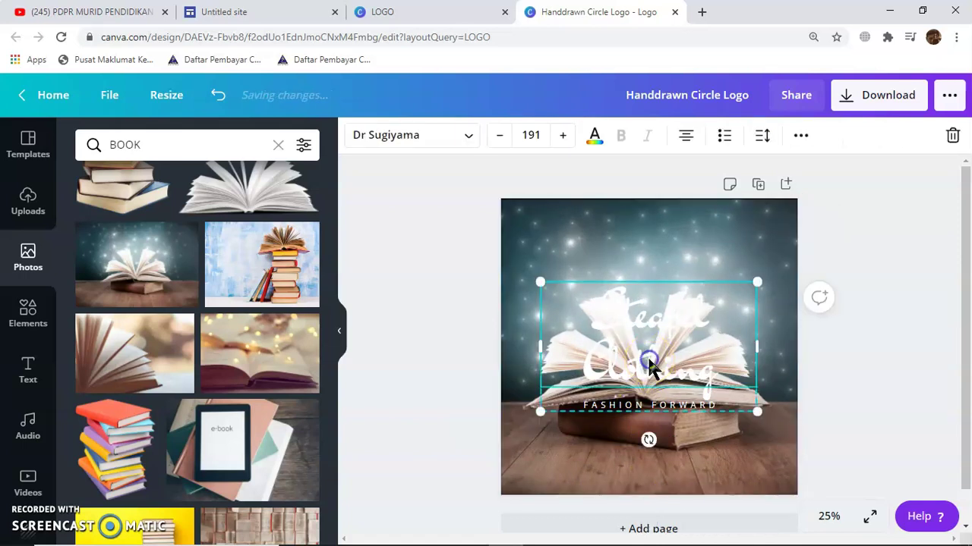
left_click(651, 347)
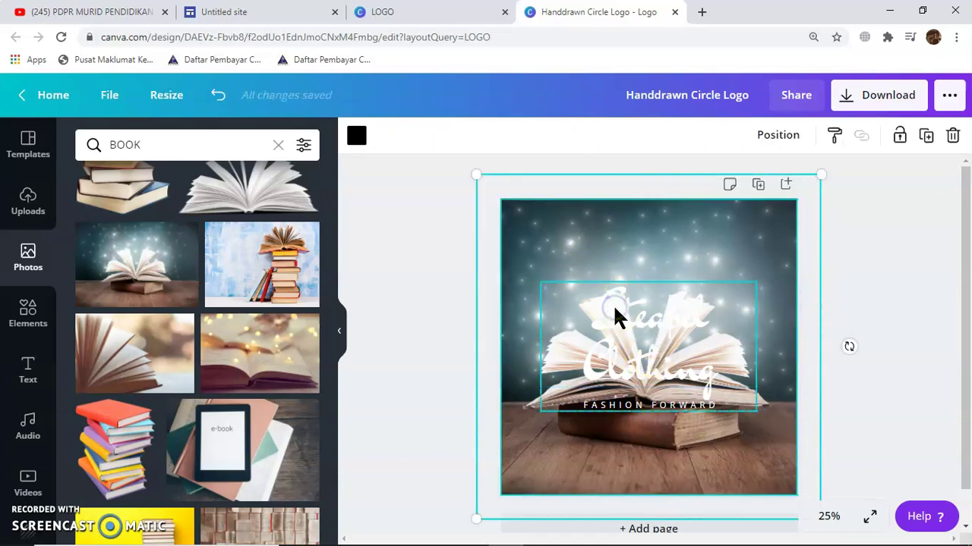
left_click(888, 298)
left_click(615, 328)
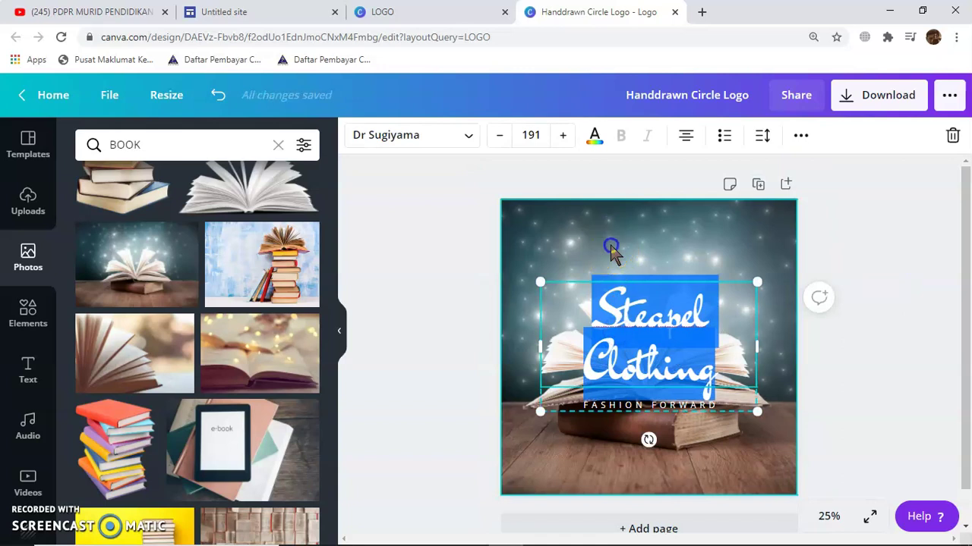
right_click(612, 246)
left_click(699, 335)
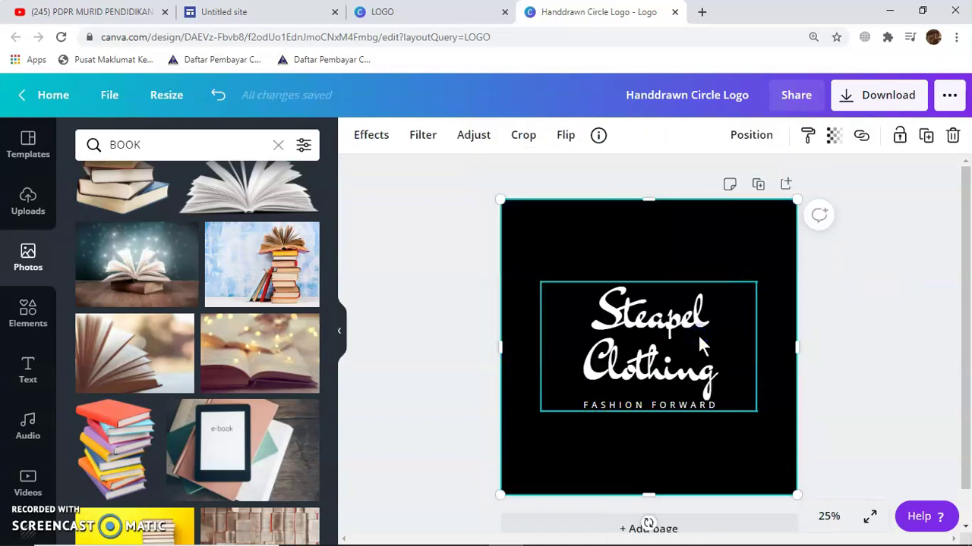
Delete the black background shape that covers the book photo.
left_click(603, 256)
right_click(593, 267)
left_click(548, 256)
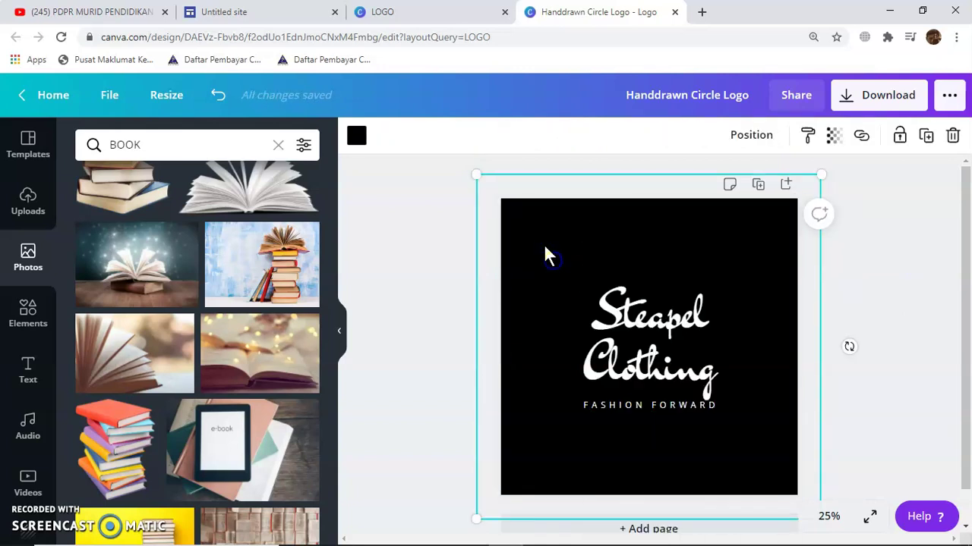
key("Delete")
Change the colour of the Steapel Clothing title text to black.
left_click(621, 313)
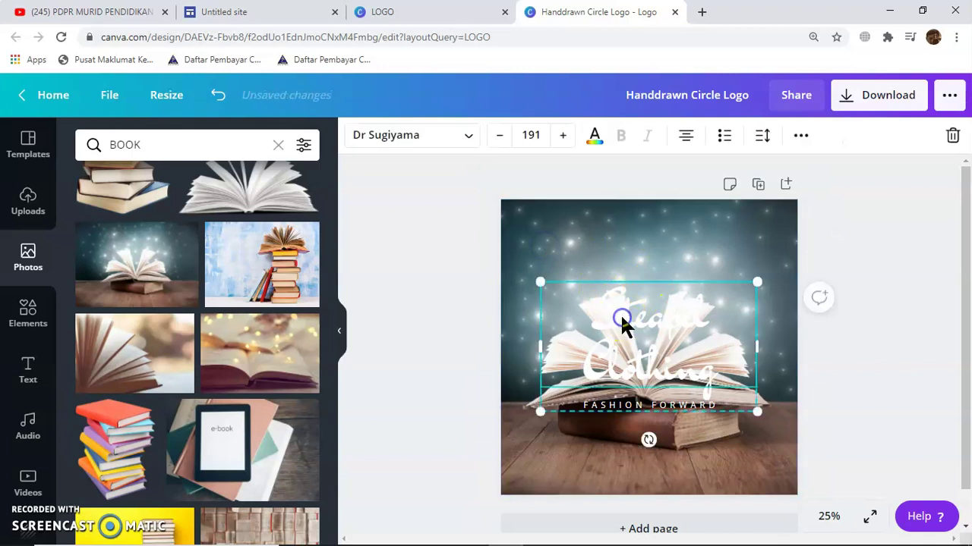
left_click(621, 313)
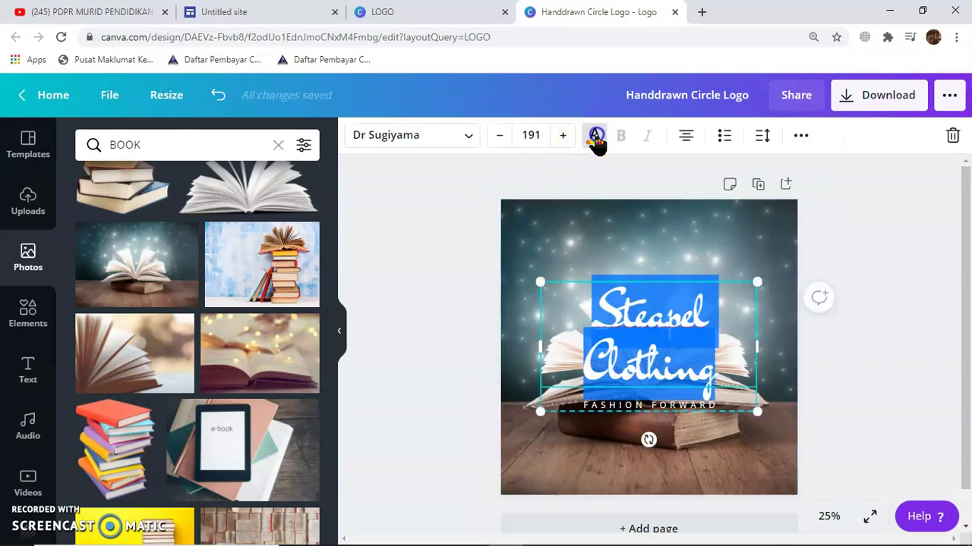
left_click(596, 137)
left_click(90, 444)
Replace the logo's title text with PANITIA BAHASA ARAB, one word per line.
left_click(653, 253)
left_click(697, 345)
left_click(660, 347)
type("PANTIA")
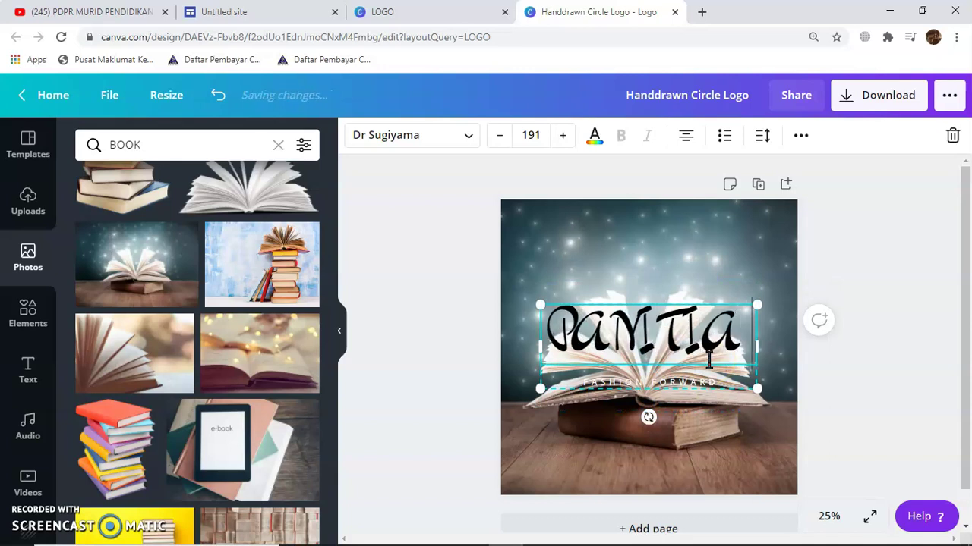
key("Return")
type("BAHASA")
key("Return")
type("ARAB")
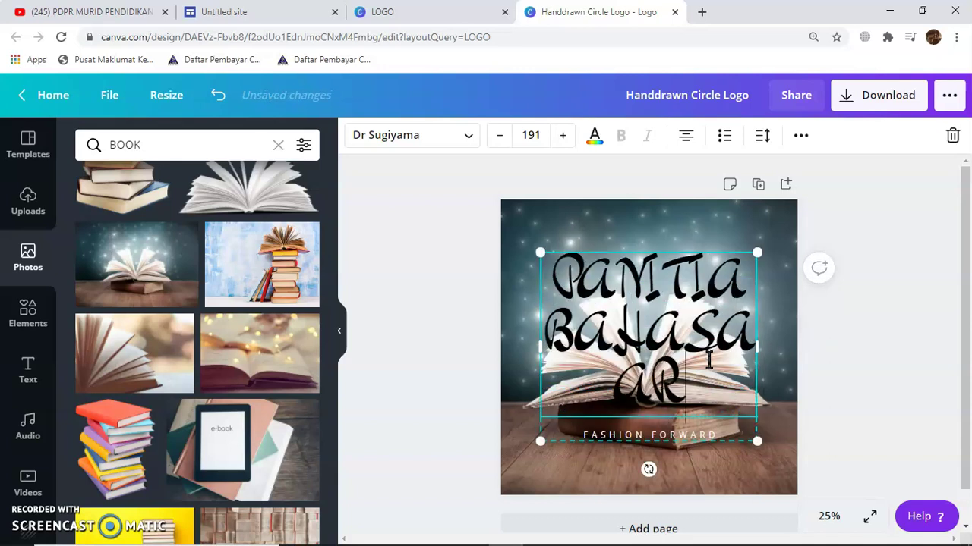
Replace the FASHION FORWARD subtitle with SK KELEBANG BESAR, MELAKA and shift the text group slightly down.
left_click(693, 435)
left_click(682, 435)
type("S")
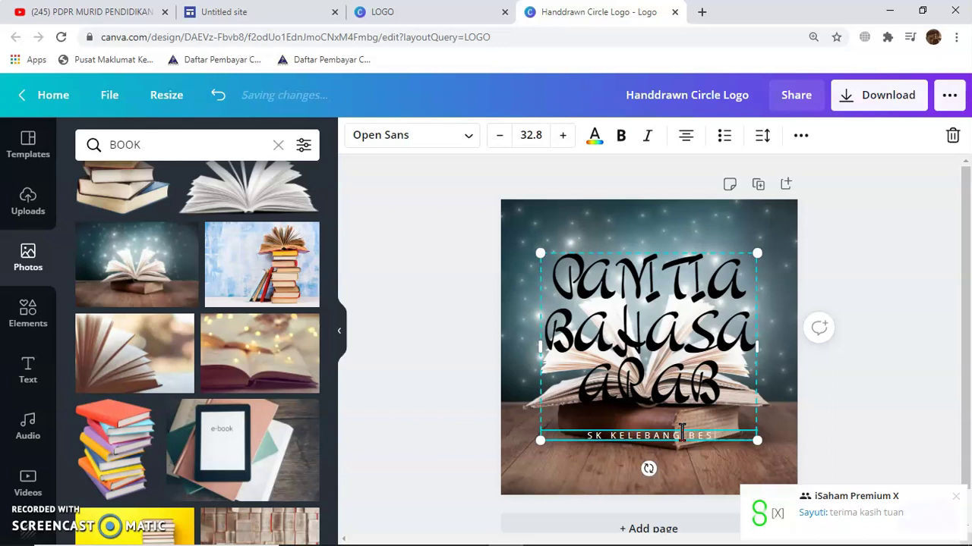
type("K KELEBANG BESAR, MELAKA")
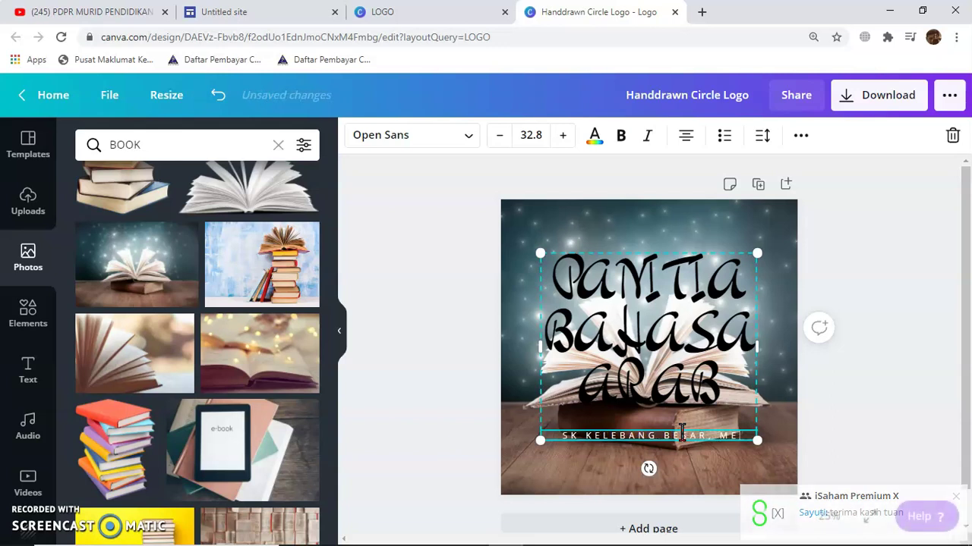
left_click(687, 475)
left_click_drag(671, 361, 672, 370)
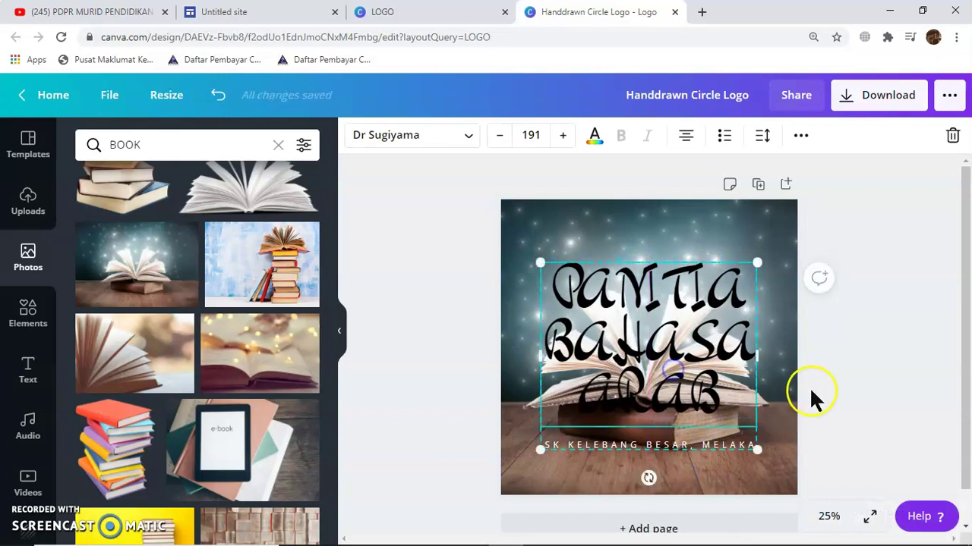
Download the logo as a PNG, then close the image preview and the design's browser tab.
left_click(880, 104)
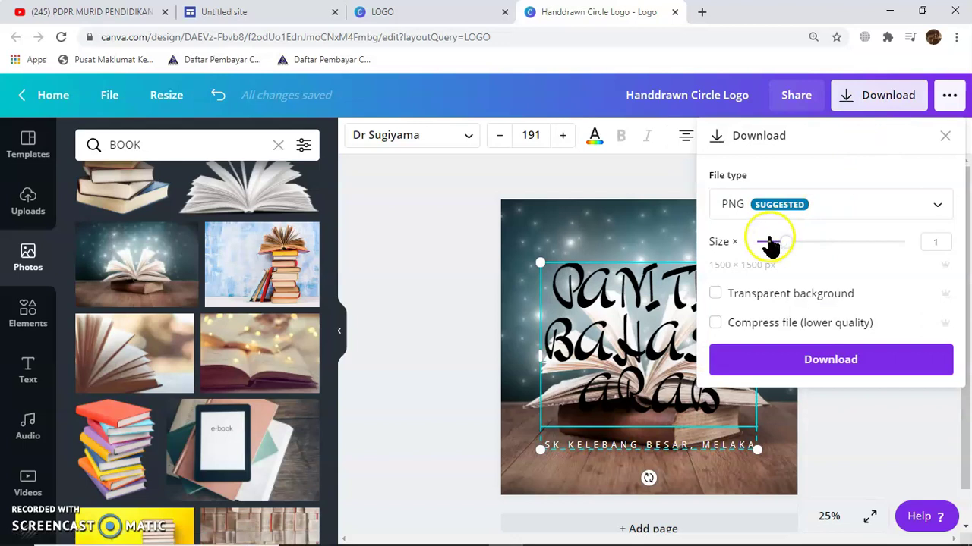
left_click(803, 359)
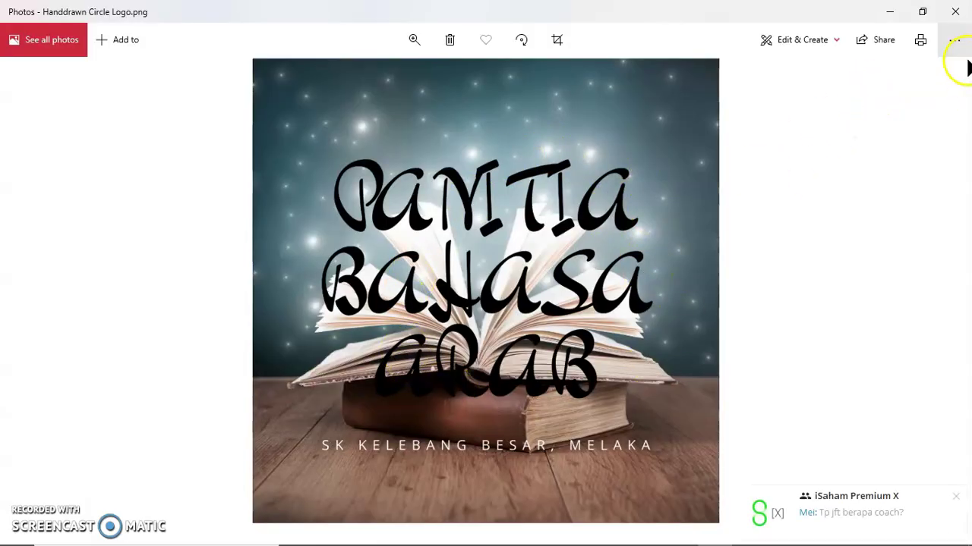
left_click(955, 11)
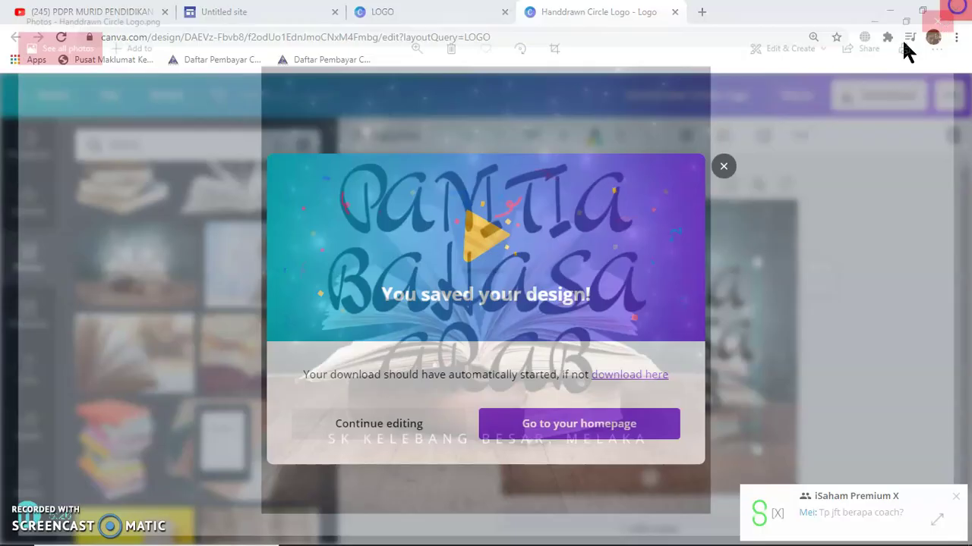
left_click(674, 12)
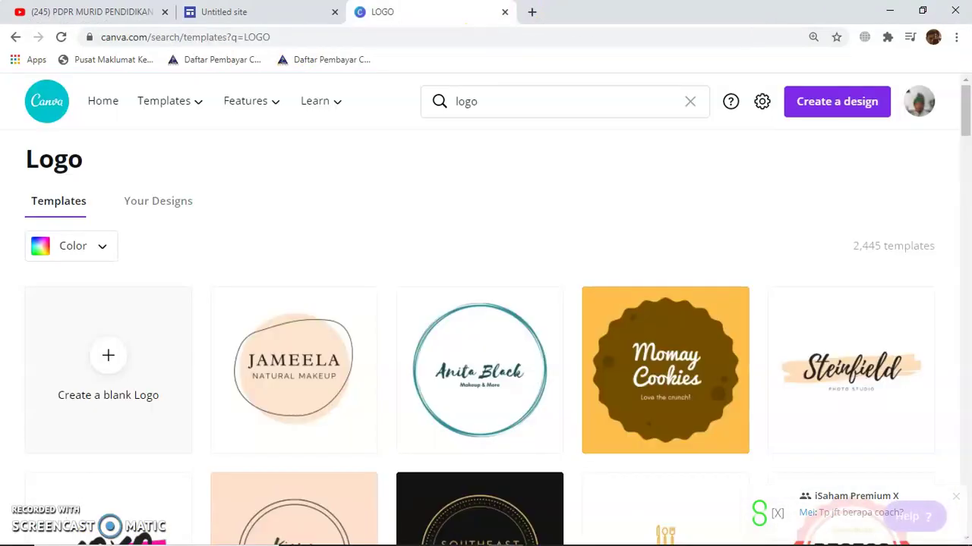
Return to the Google Sites tab, upload Handdrawn Circle Logo from Downloads as the site's logo and close the settings.
left_click(304, 11)
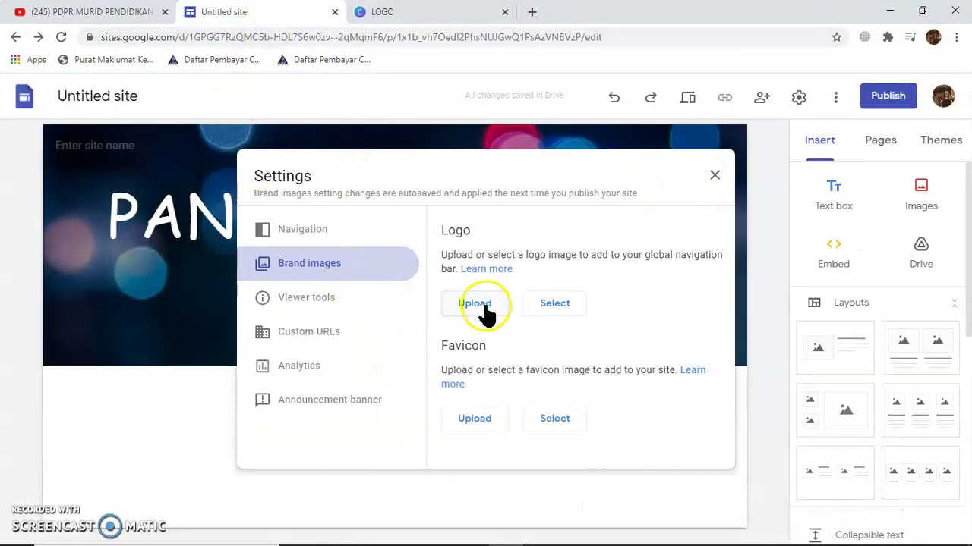
left_click(474, 304)
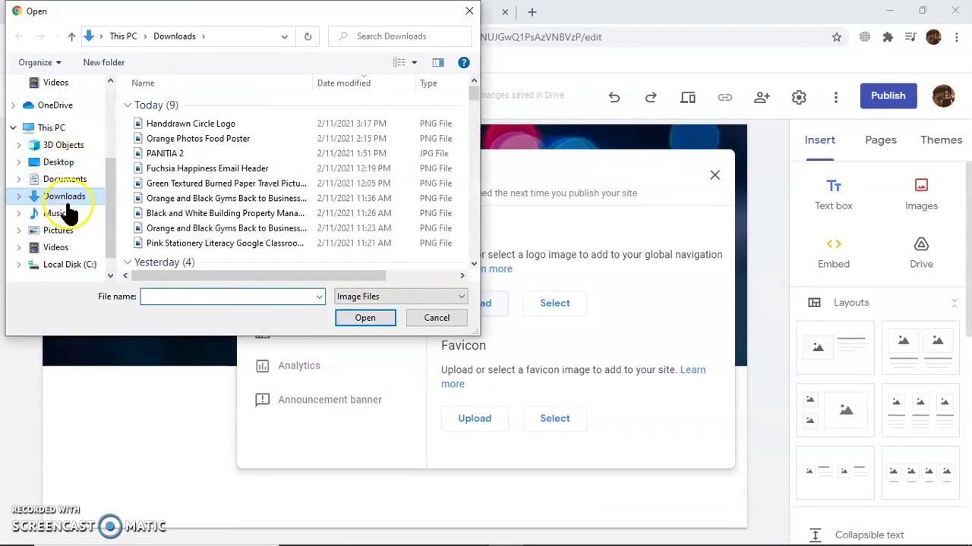
left_click(230, 124)
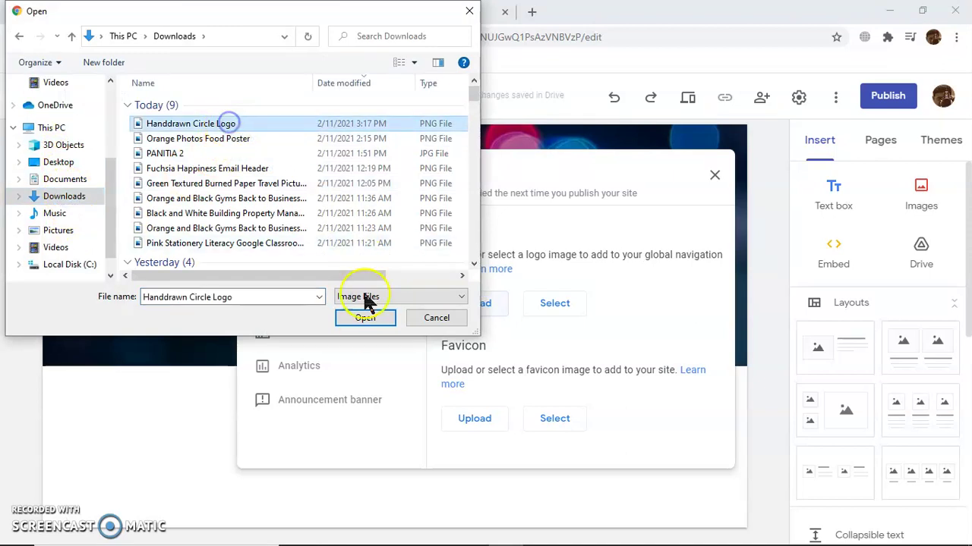
left_click(365, 319)
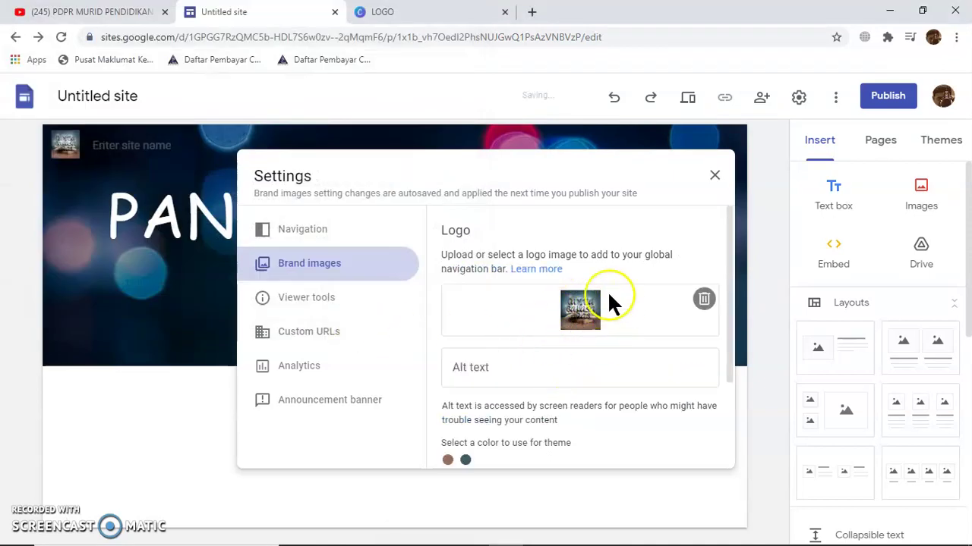
scroll(573, 436, "down", 2)
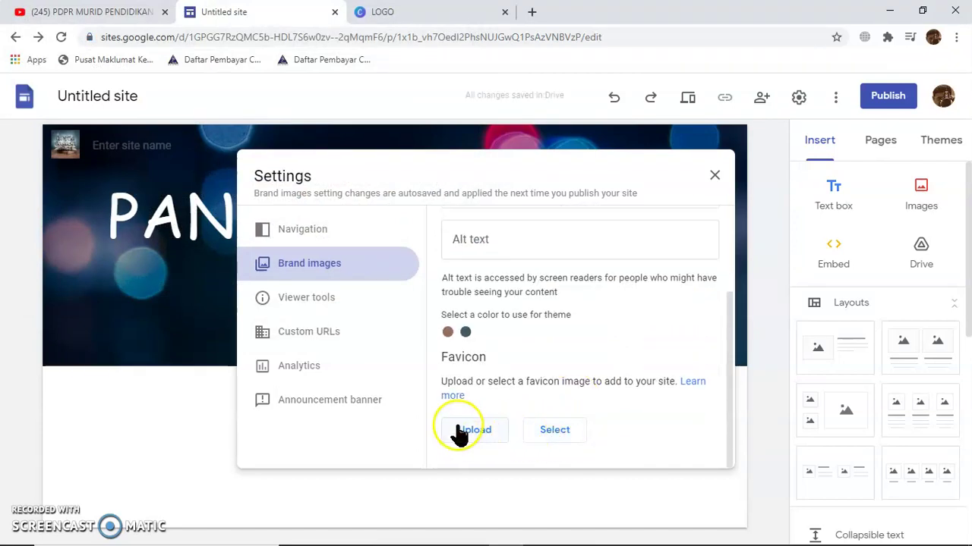
scroll(678, 248, "up", 2)
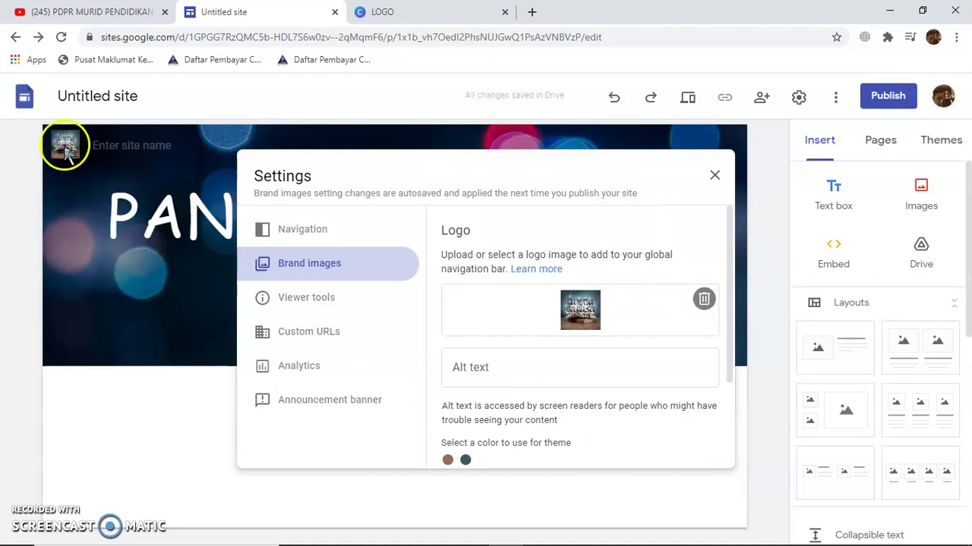
left_click(713, 180)
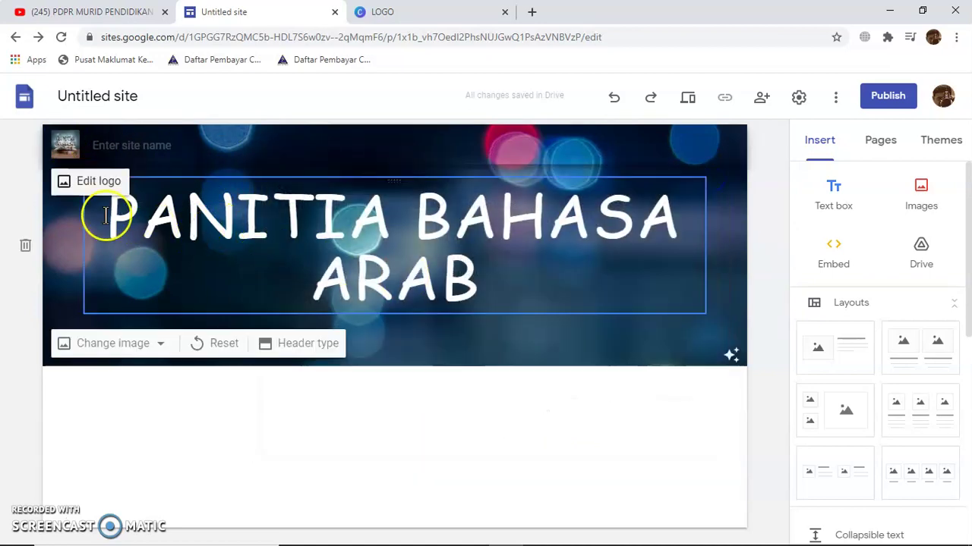
Enter PANITIA BAHASA ARAB as the site name beside the header logo.
left_click(147, 152)
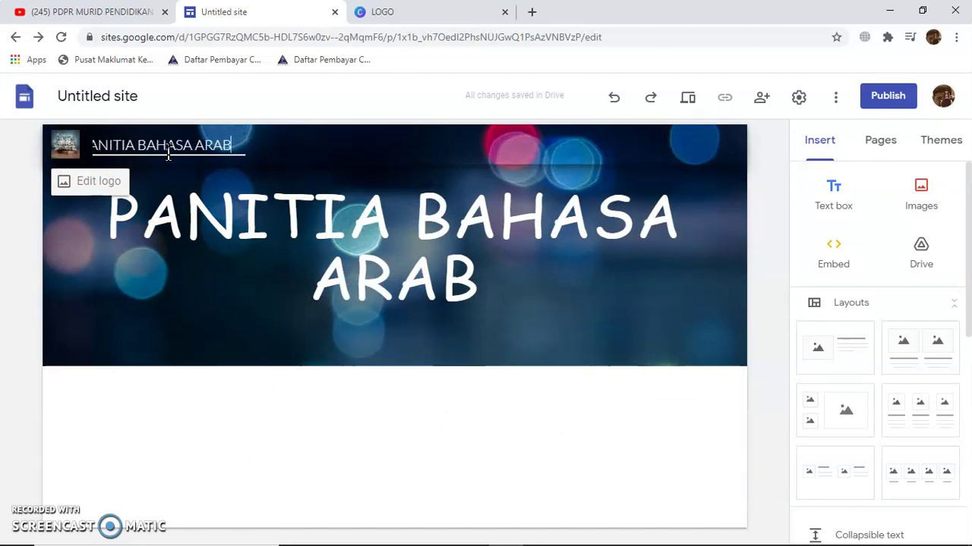
left_click(580, 338)
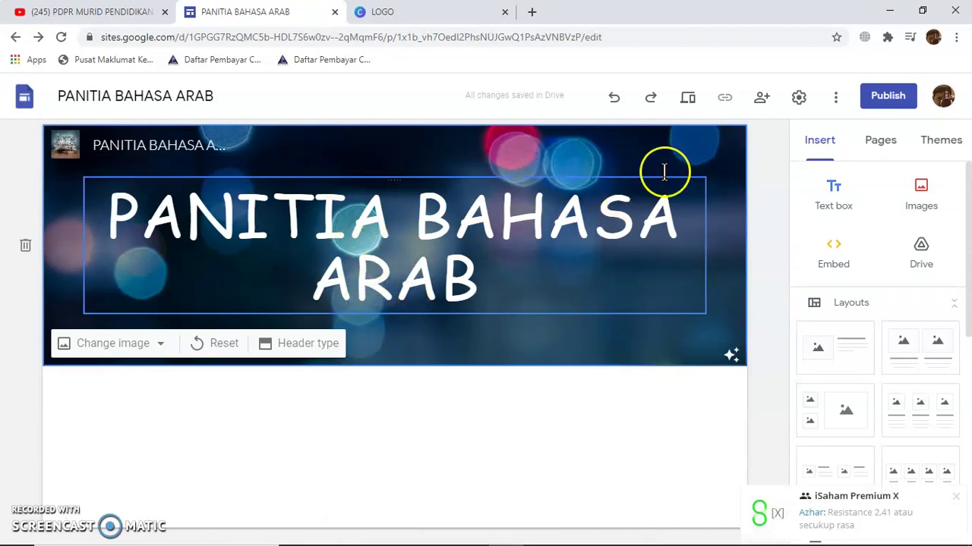
Preview the site in the large screen, tablet and phone views, and exit the preview.
left_click(686, 97)
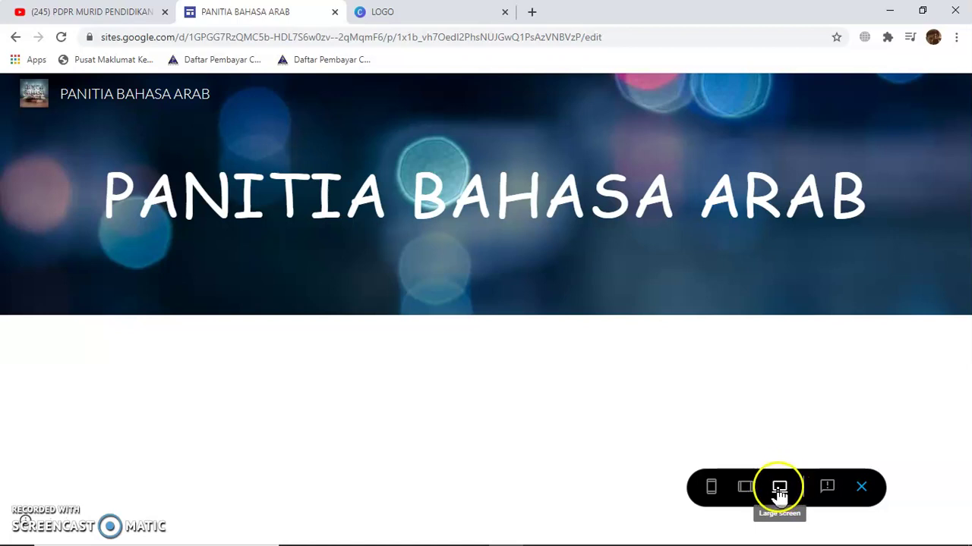
left_click(746, 490)
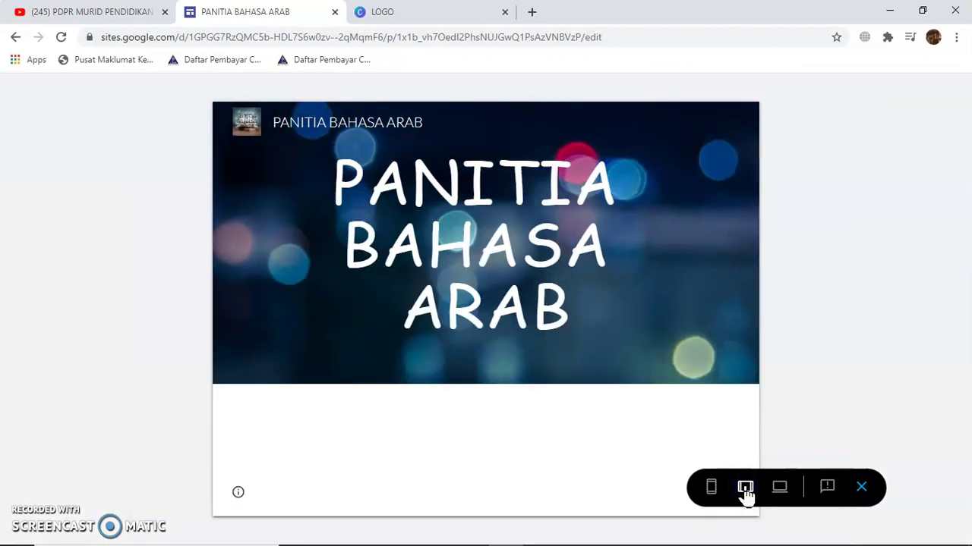
left_click(710, 492)
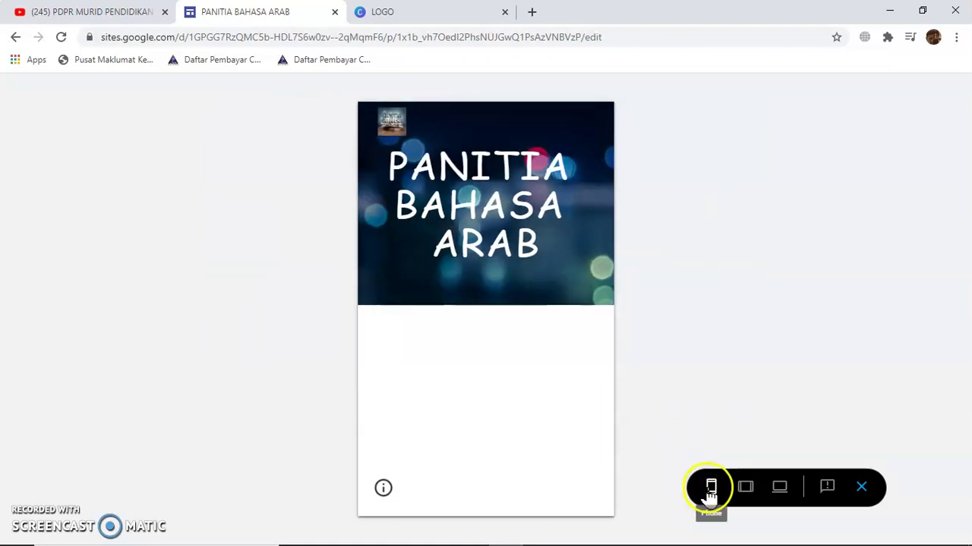
left_click(861, 487)
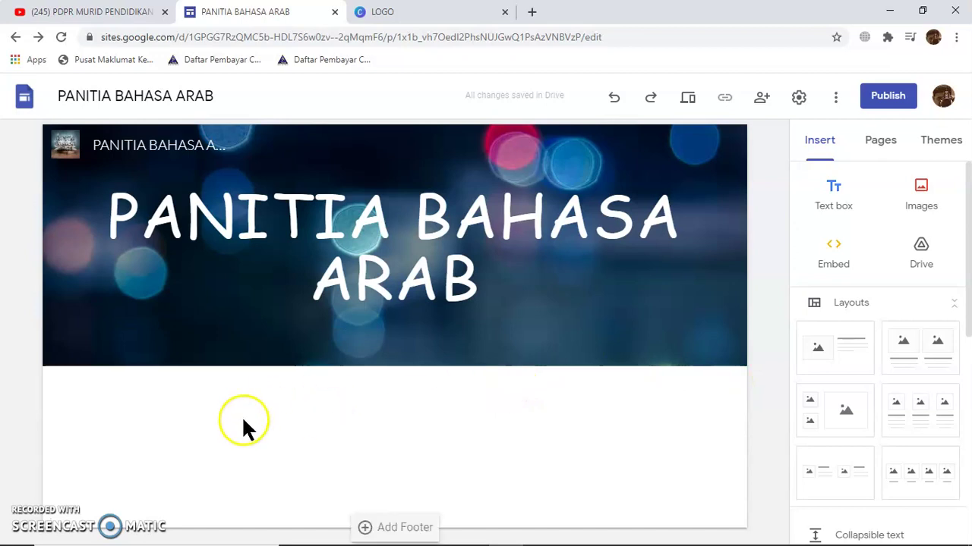
Insert the single image-and-text layout, upload Handdrawn Circle Logo from Downloads into its image placeholder and enlarge the image downward to show the whole logo.
left_click(843, 358)
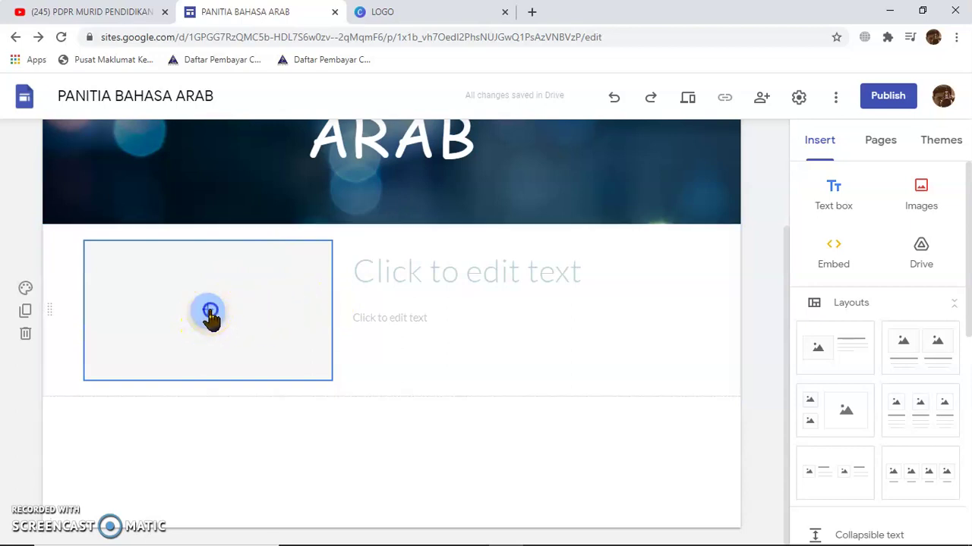
left_click(210, 313)
left_click(232, 352)
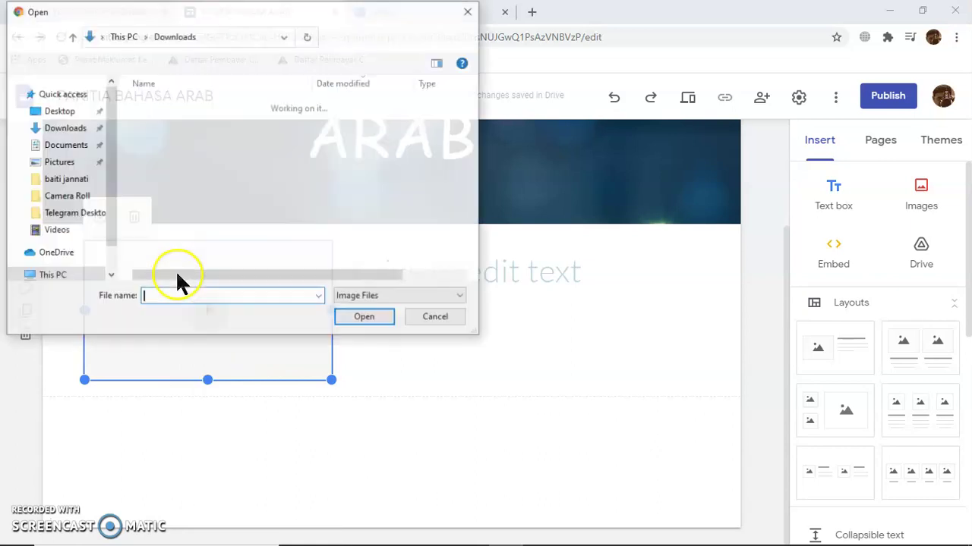
left_click(165, 124)
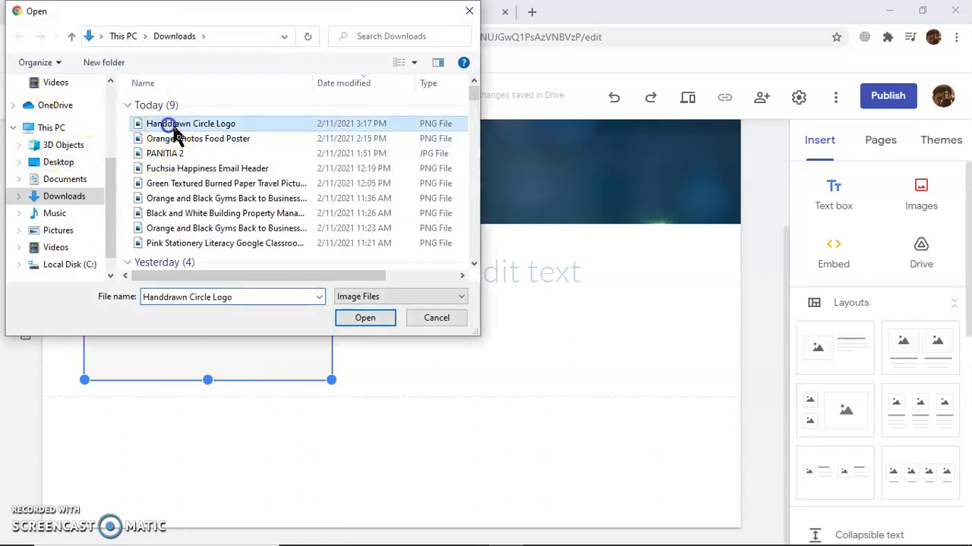
left_click(360, 319)
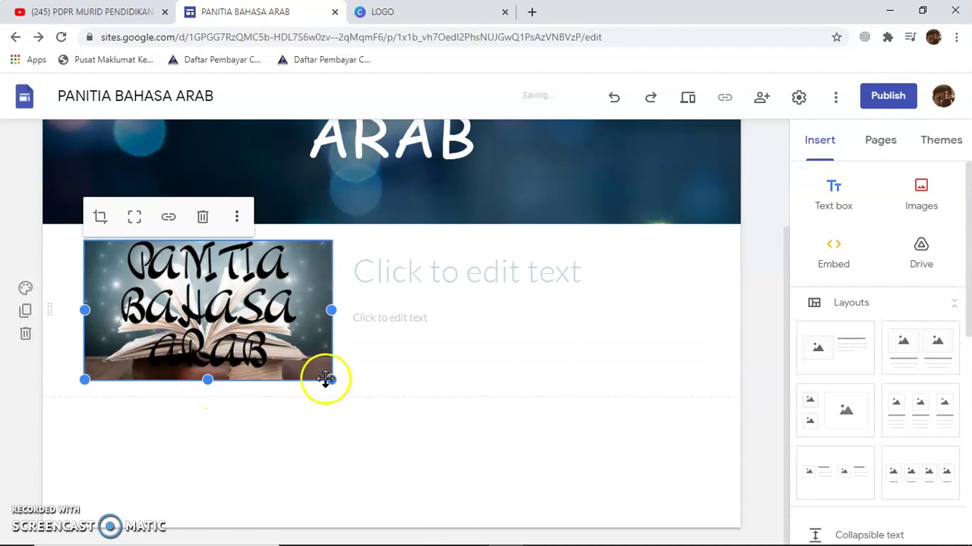
left_click_drag(329, 380, 321, 434)
Enter PANITIA BAHASA ARAB as the title beside the logo image and try to widen its text box.
left_click(432, 278)
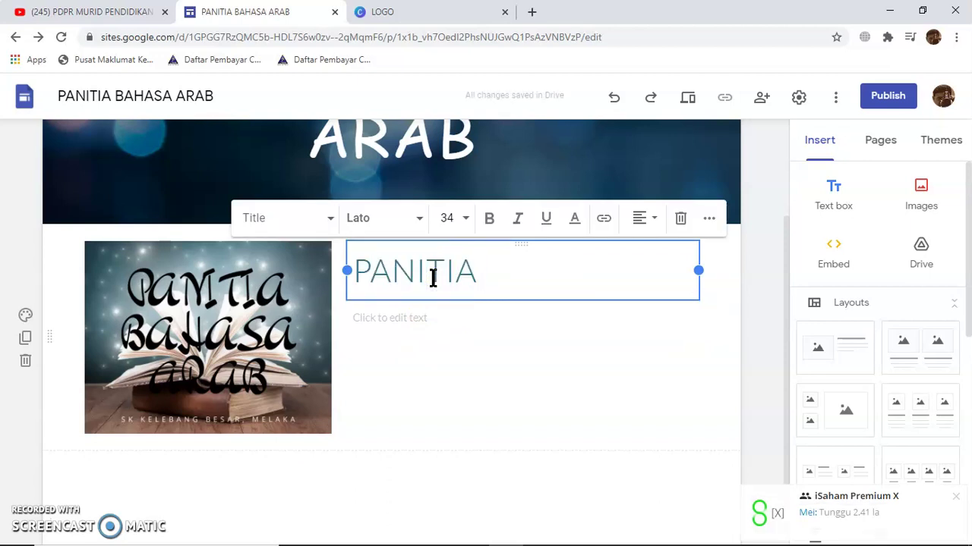
type("BAHASA AR")
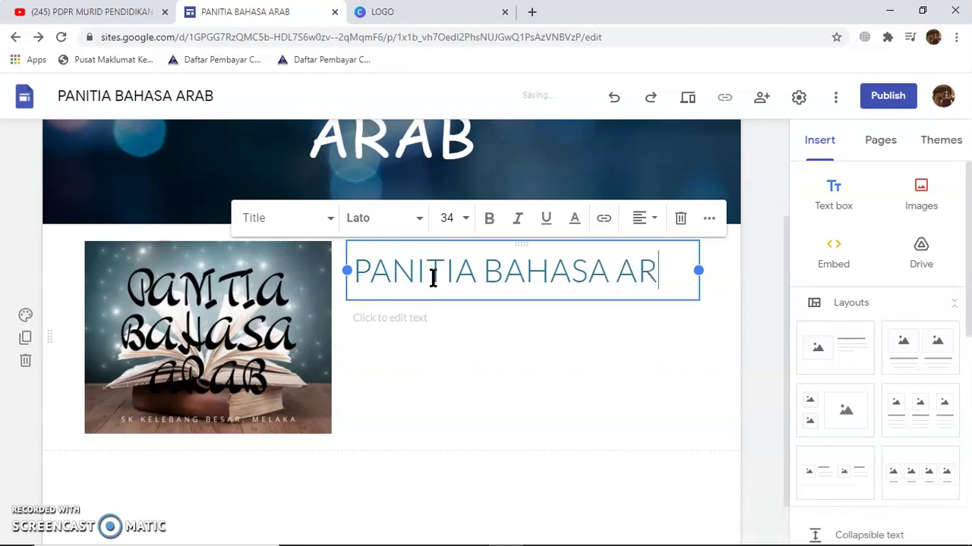
type("AB")
left_click(451, 291)
left_click_drag(697, 291, 727, 290)
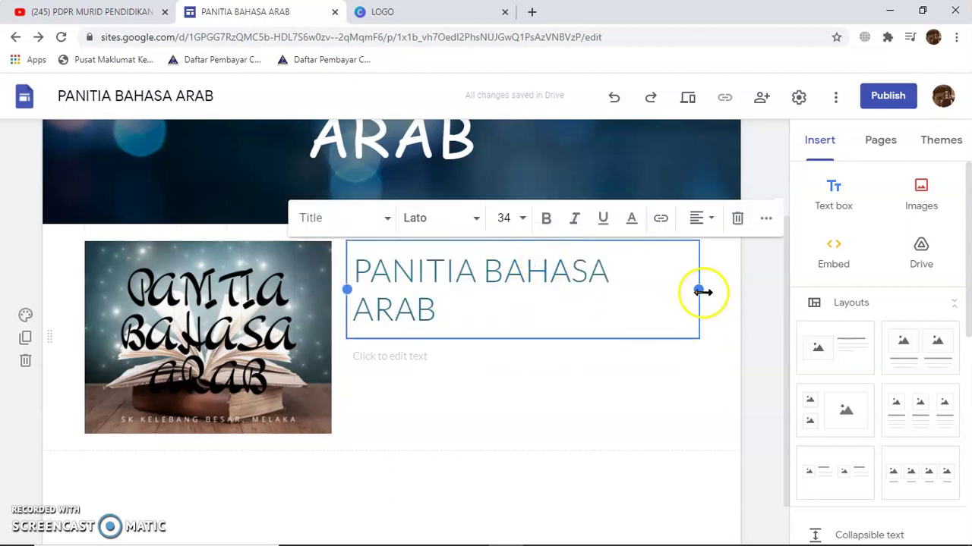
Set the title beside the logo image to font size 24 and the Impact font.
triple_click(538, 291)
left_click(523, 219)
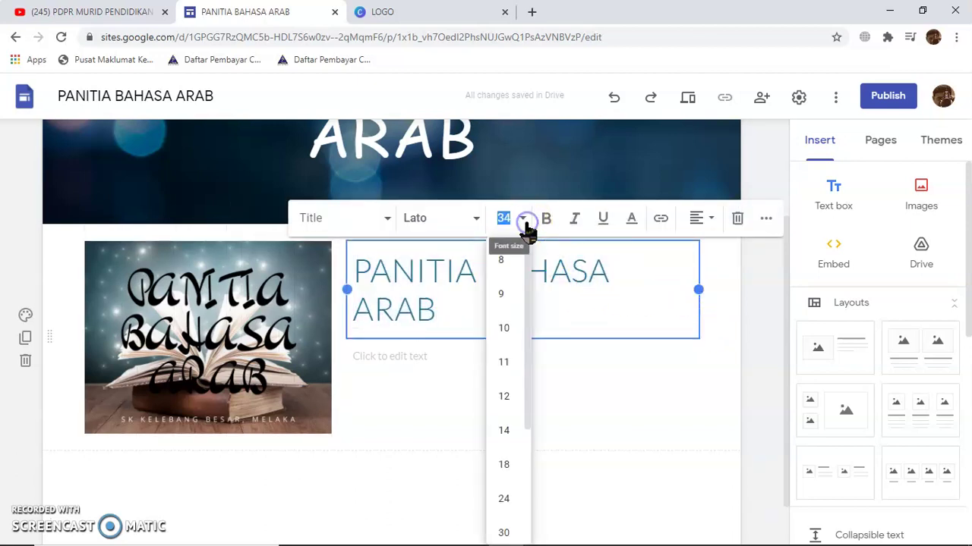
scroll(512, 422, "down", 2)
left_click(503, 357)
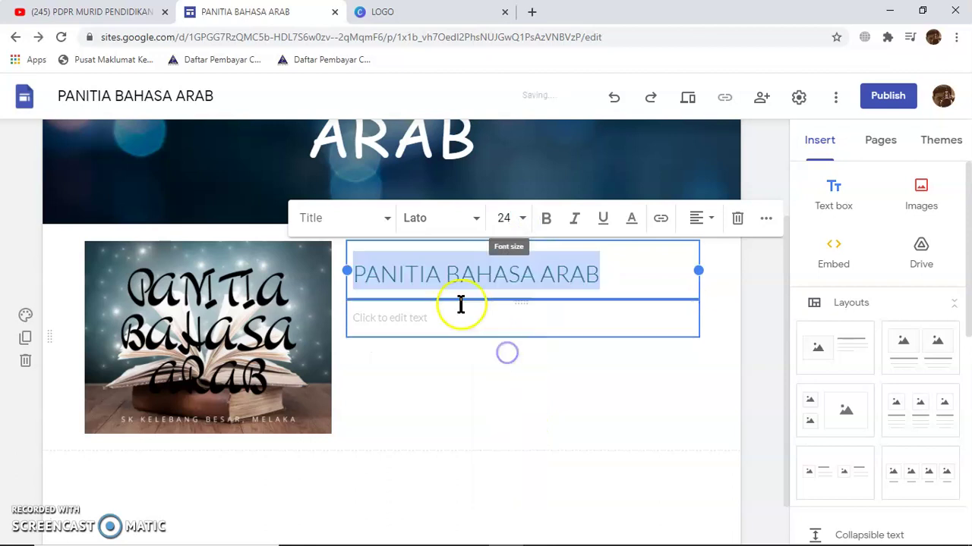
left_click(456, 218)
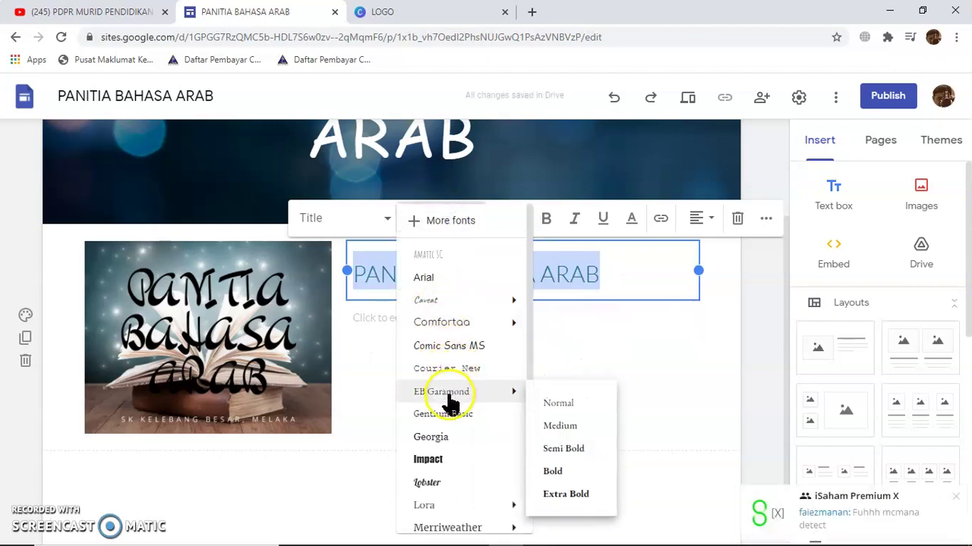
left_click(440, 459)
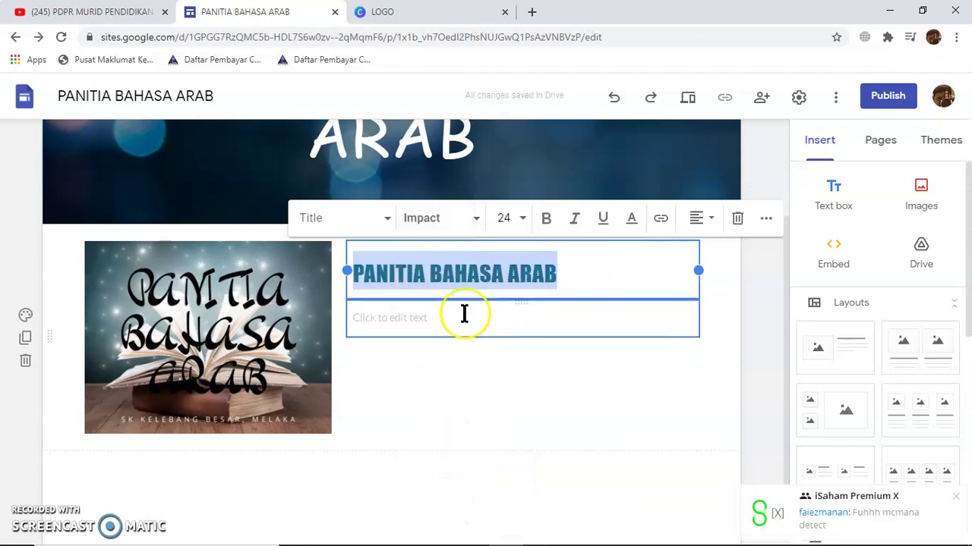
Write below the title: pantitia Bahasa Arab terdiri daripada tiga orang guru bahasa Arab dan masing-masing mempunyai Ijazah Pendidikan Bahasa Arab.
left_click(462, 316)
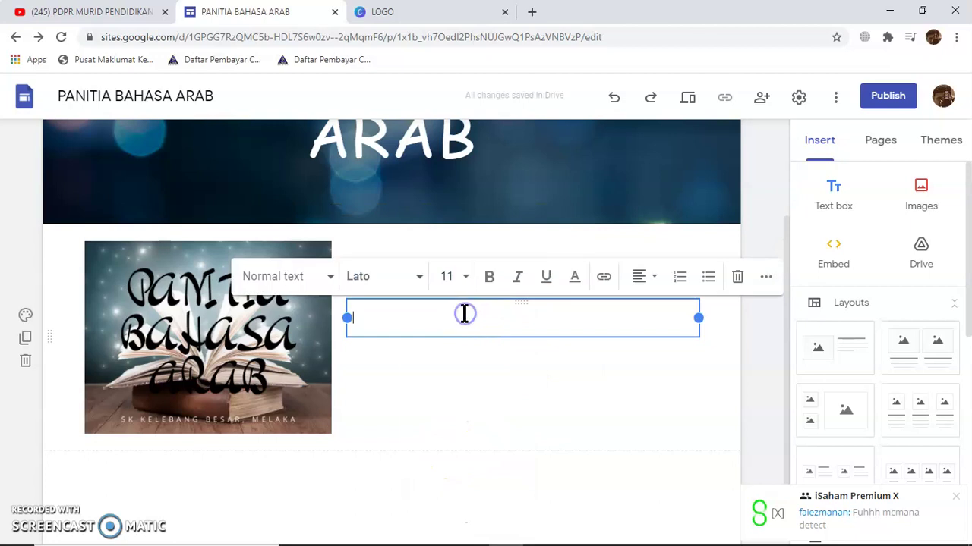
left_click(408, 321)
left_click(391, 315)
left_click(468, 409)
left_click(428, 317)
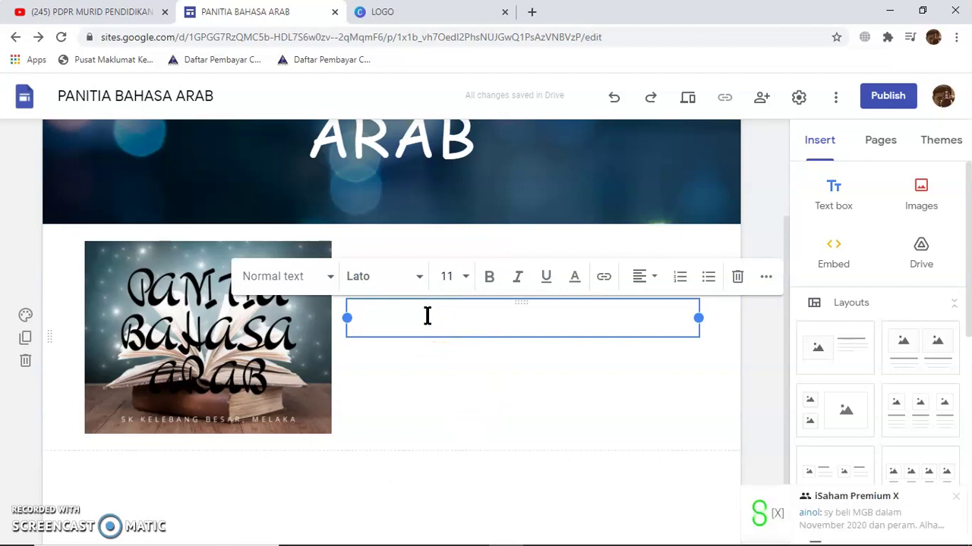
type("pantitia ")
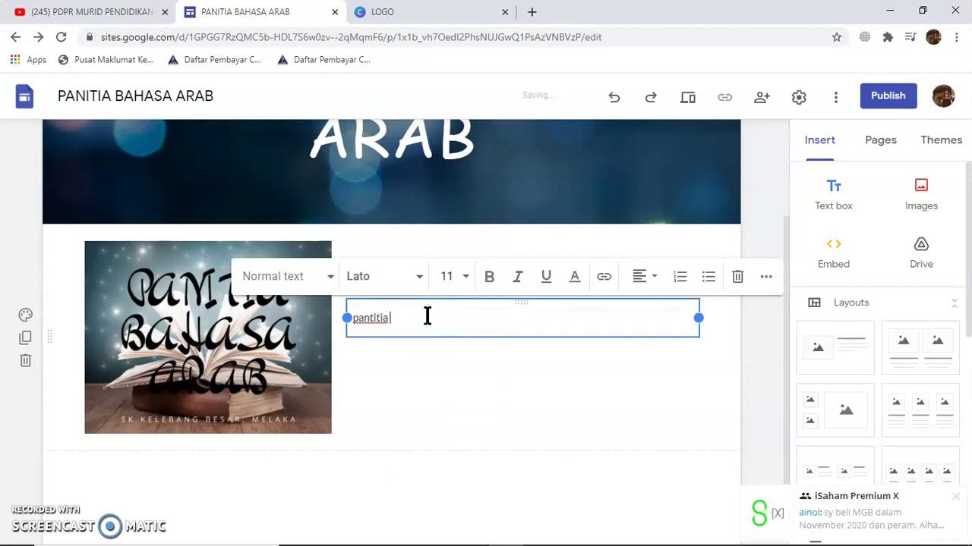
type("Bahasa Arab terdiri daripada")
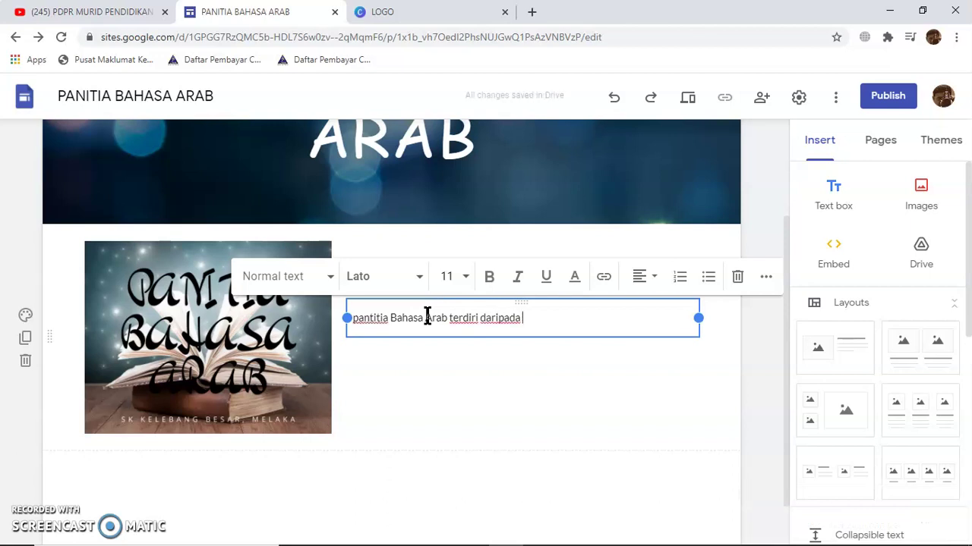
type(" tiga")
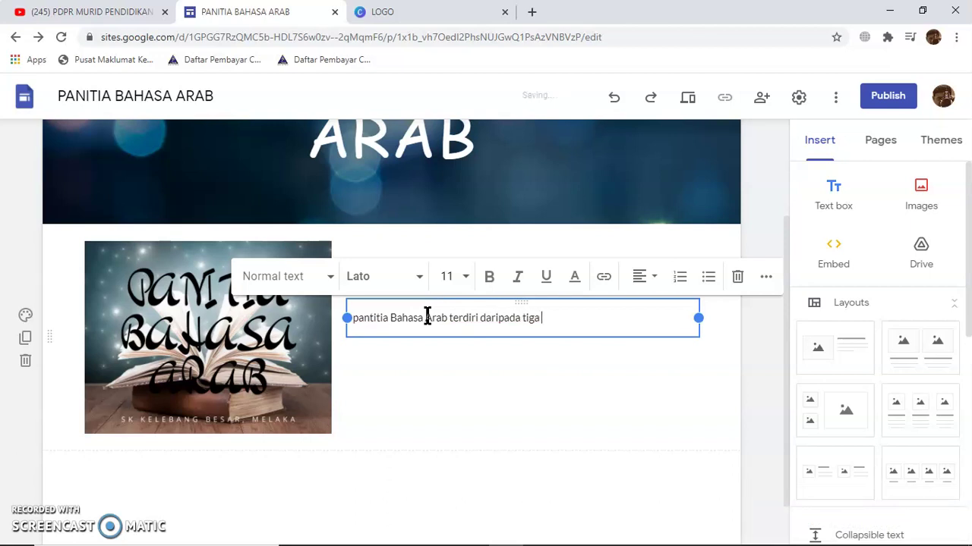
type(" orang guru baha")
key("BackSpace")
key("BackSpace")
type("Arab dan")
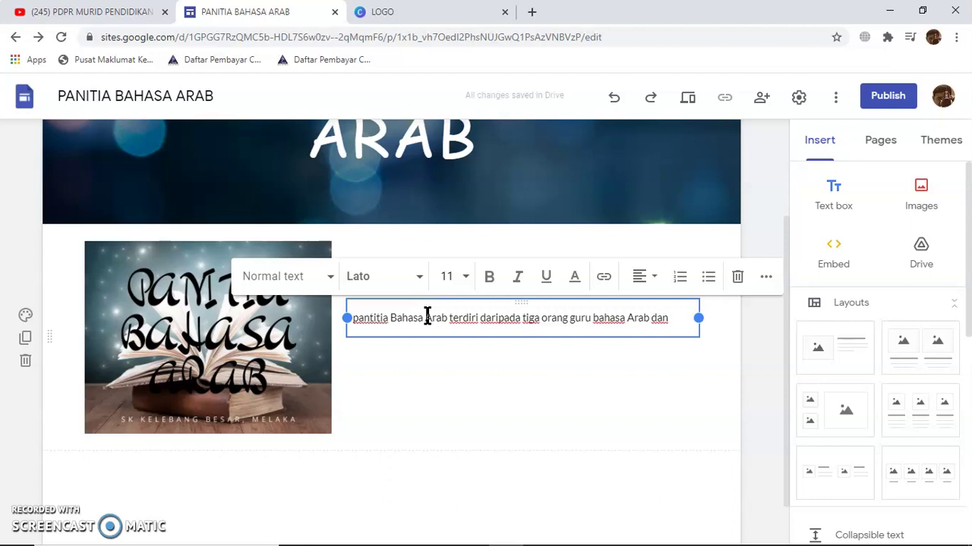
type(" masing-maso")
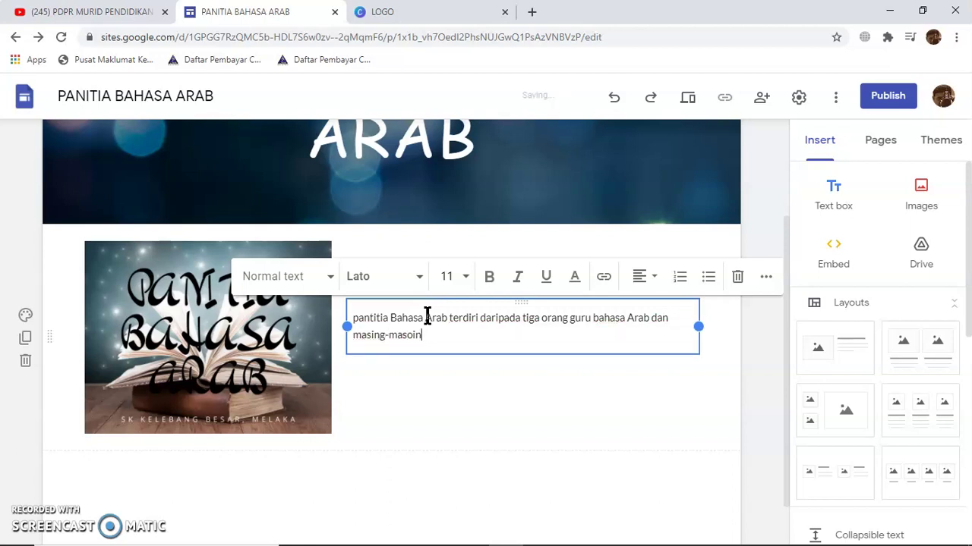
key("BackSpace")
type("ing mempunyai Ijazah")
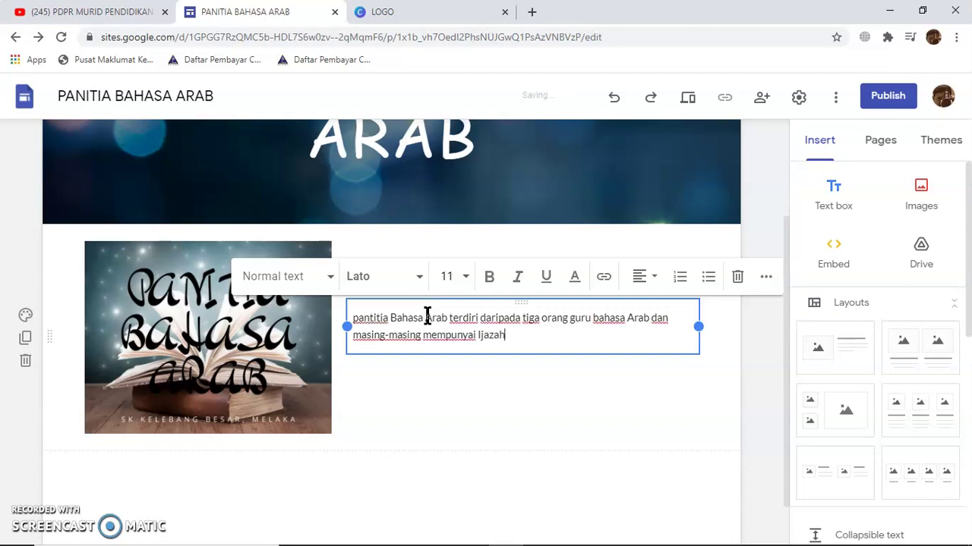
type(" Pen")
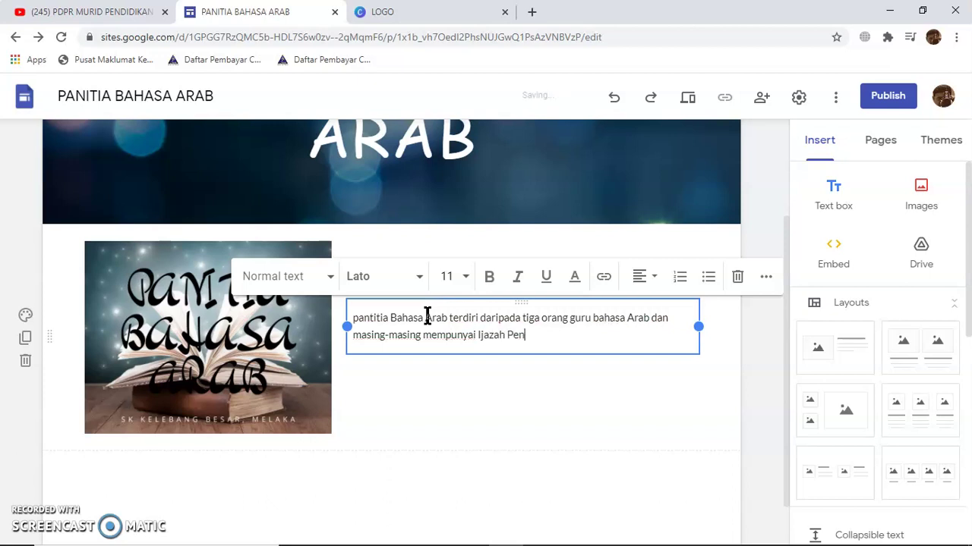
type("didikan ")
type("Bhj")
key("BackSpace")
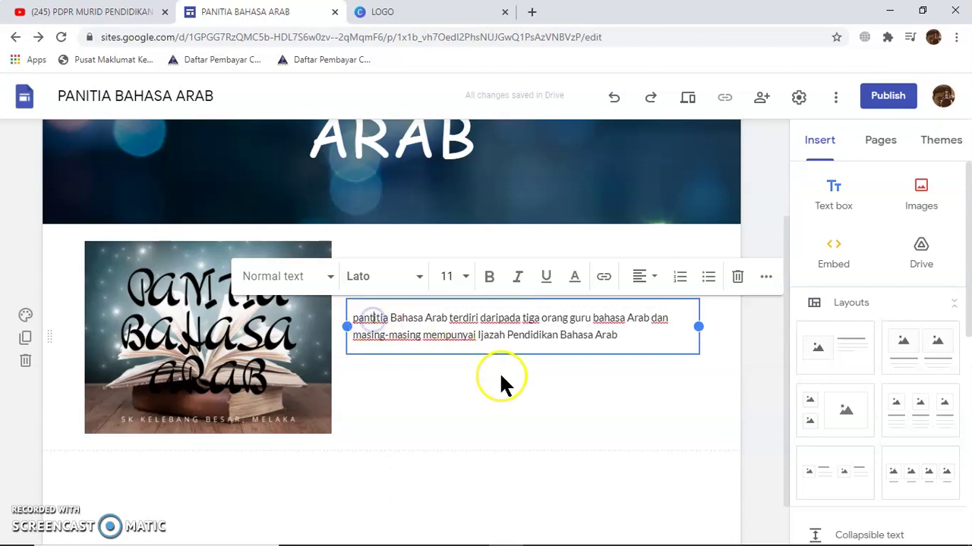
Correct the misspelled first word of the description to Panitia and leave the text editing.
key("Right")
key("BackSpace")
key("BackSpace")
key("BackSpace")
key("BackSpace")
key("BackSpace")
key("BackSpace")
key("BackSpace")
key("BackSpace")
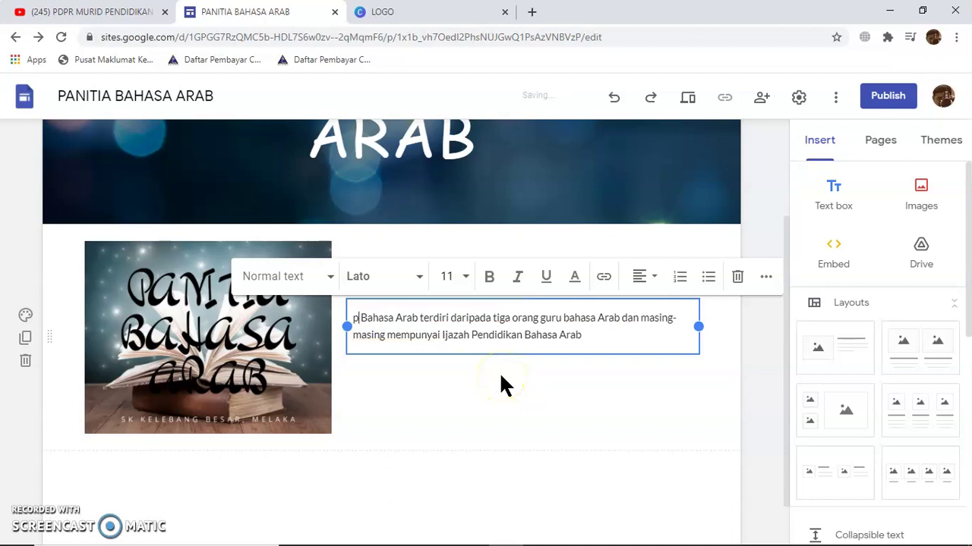
type("Panitia")
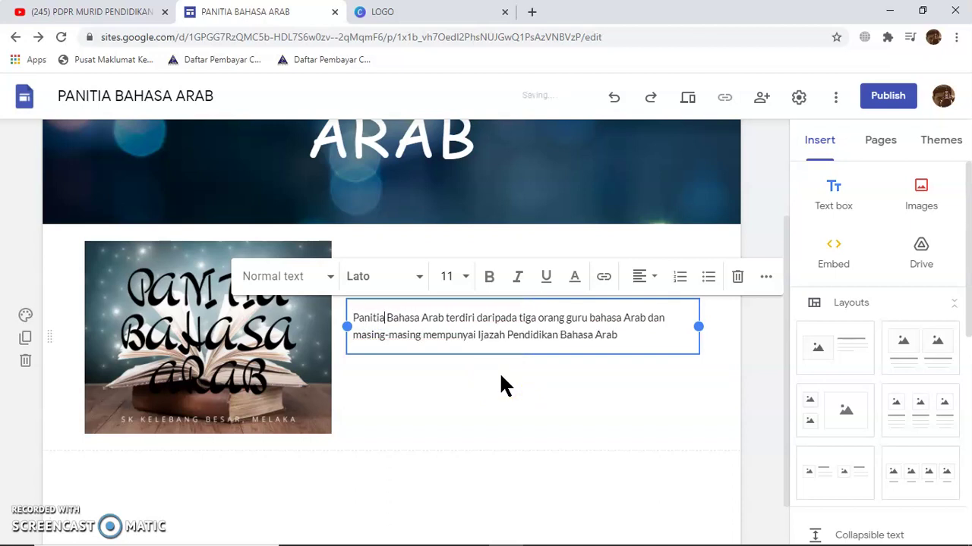
left_click(497, 439)
left_click(458, 344)
left_click(458, 344)
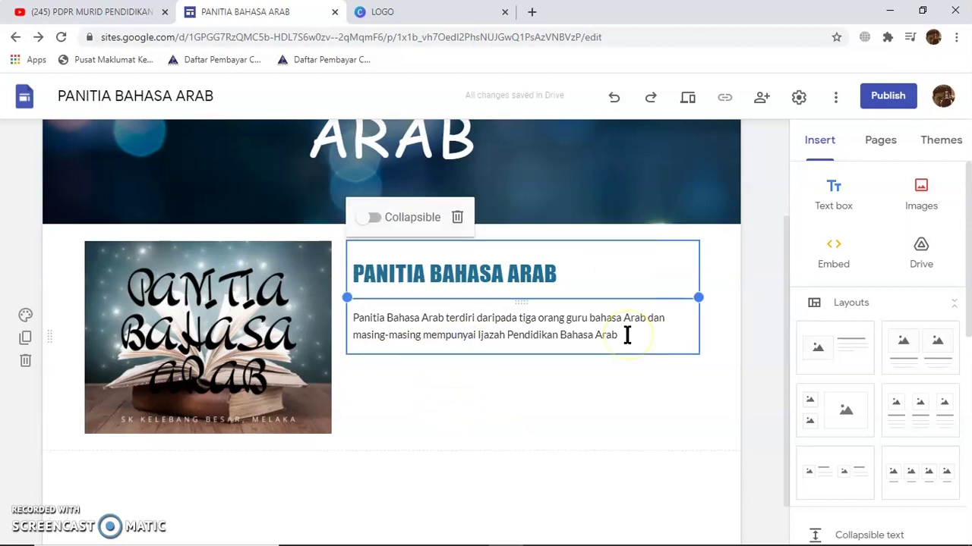
Add a footer to the page and enter Panitia Bahasa Arab as its text.
scroll(470, 436, "down", 1)
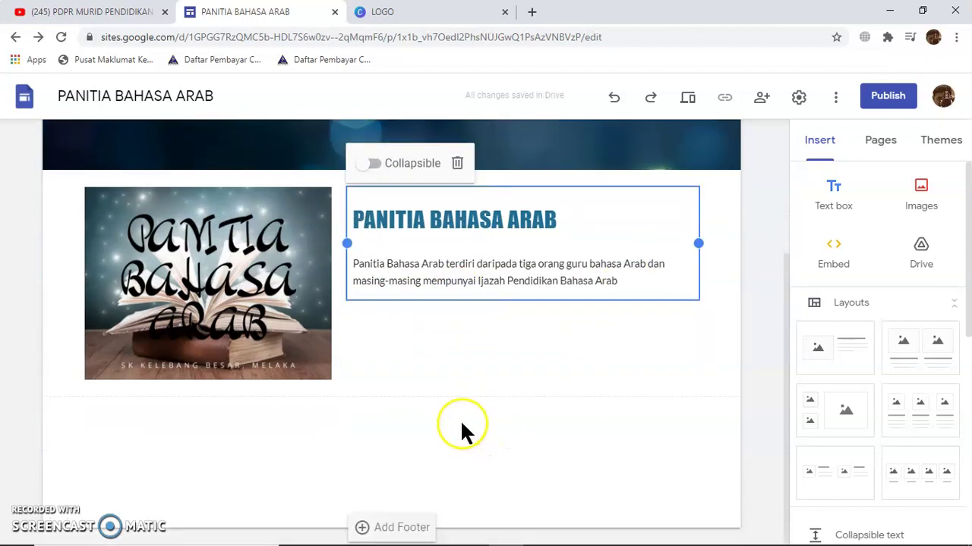
left_click(398, 528)
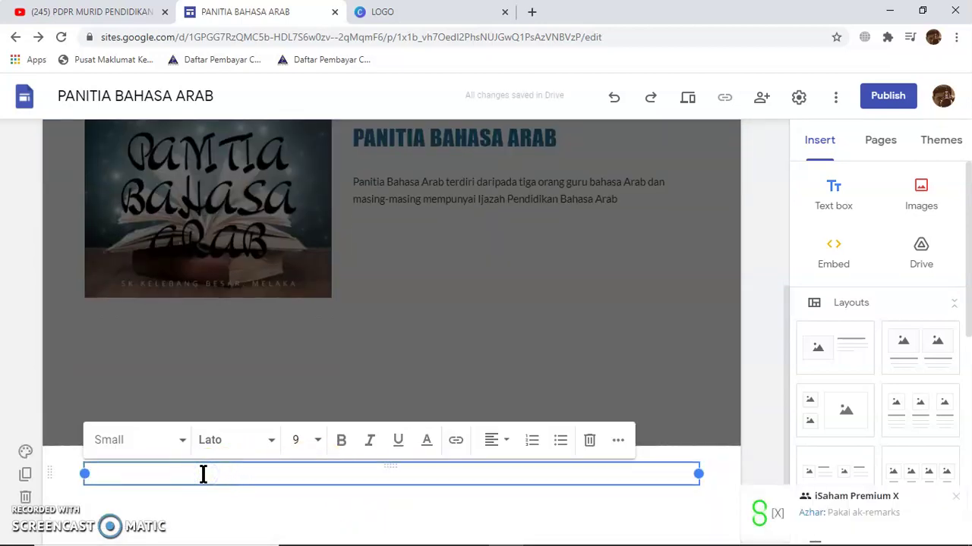
type("Panit")
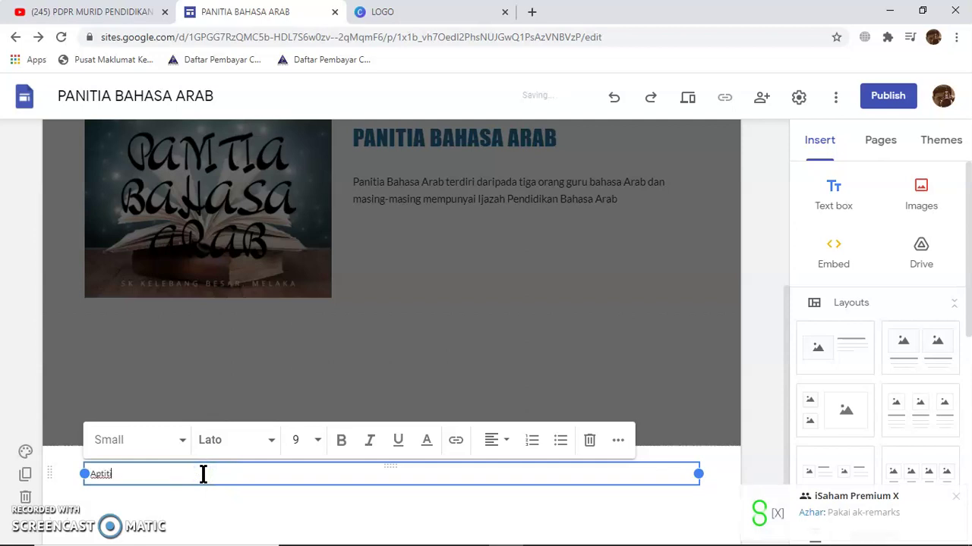
type("ia bahasa Arab")
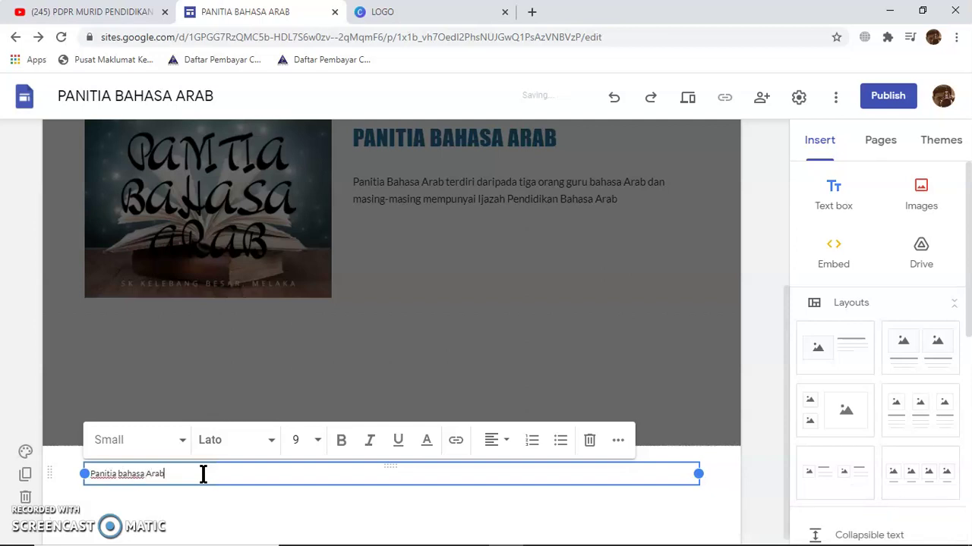
left_click(127, 477)
key("Delete")
type("B")
Format the footer text Panitia Bahasa Arab with the Title style, bold and the Pacifico font.
left_click(132, 440)
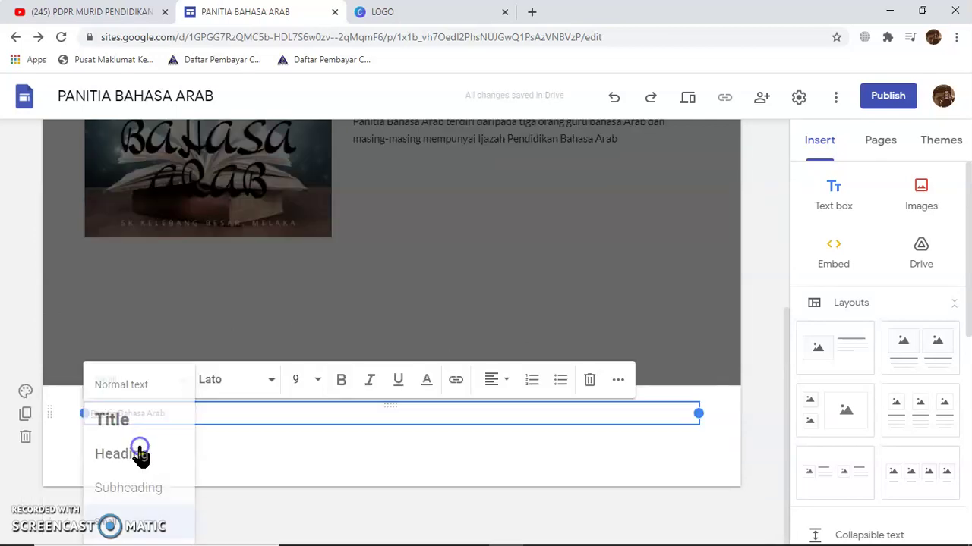
left_click(121, 420)
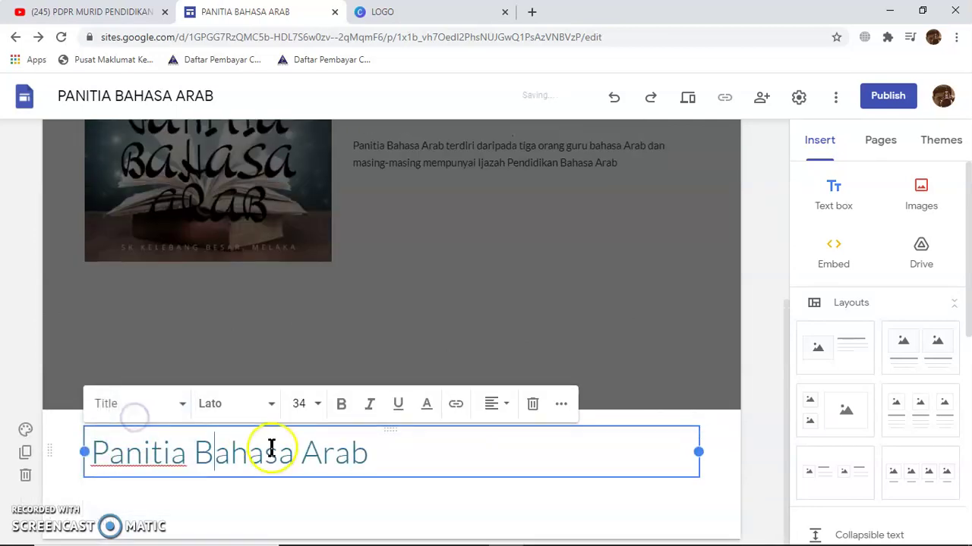
left_click_drag(98, 451, 393, 464)
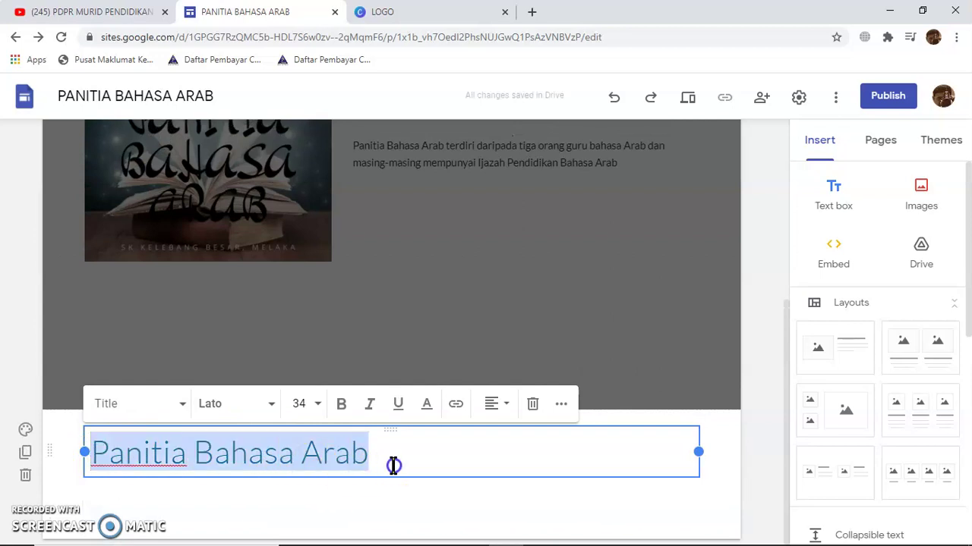
left_click(351, 410)
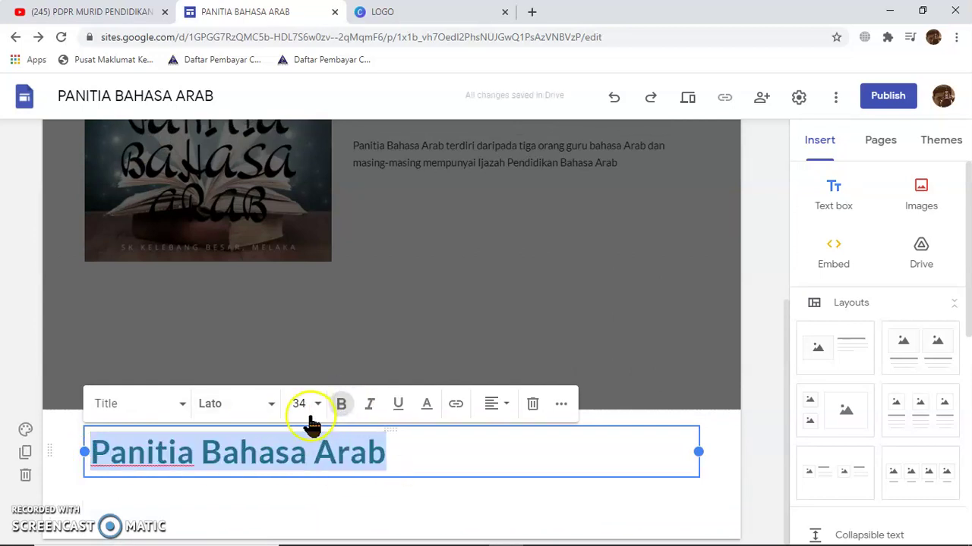
left_click(268, 404)
scroll(258, 456, "down", 5)
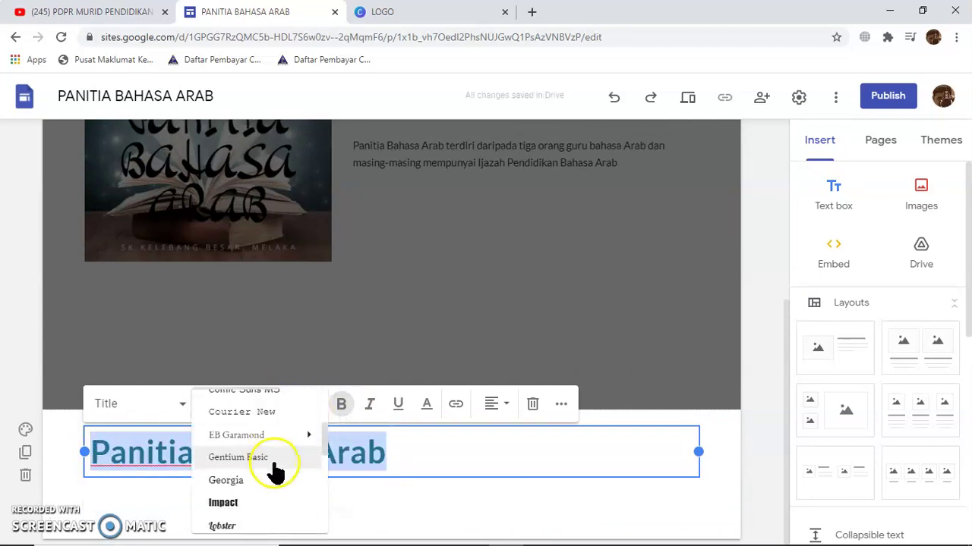
scroll(251, 486, "down", 4)
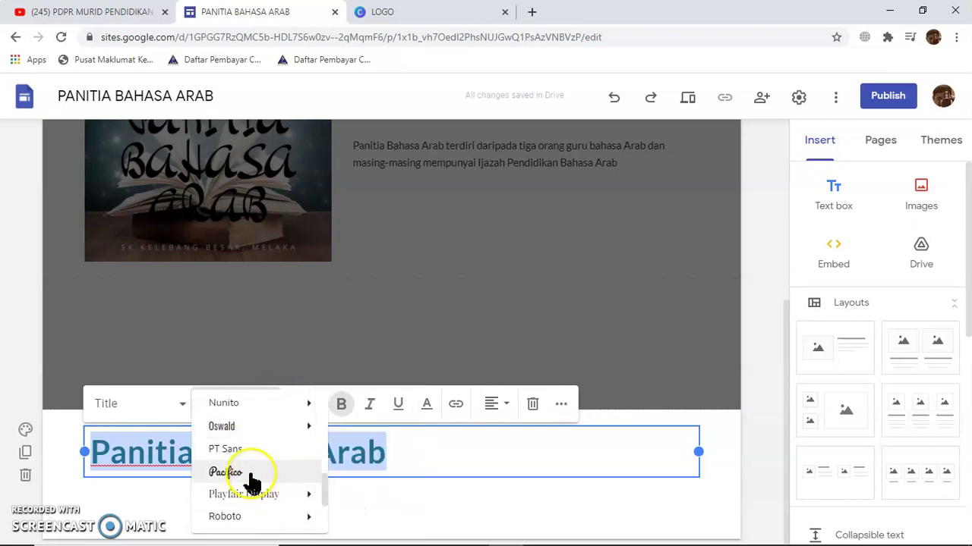
left_click(252, 482)
left_click(244, 492)
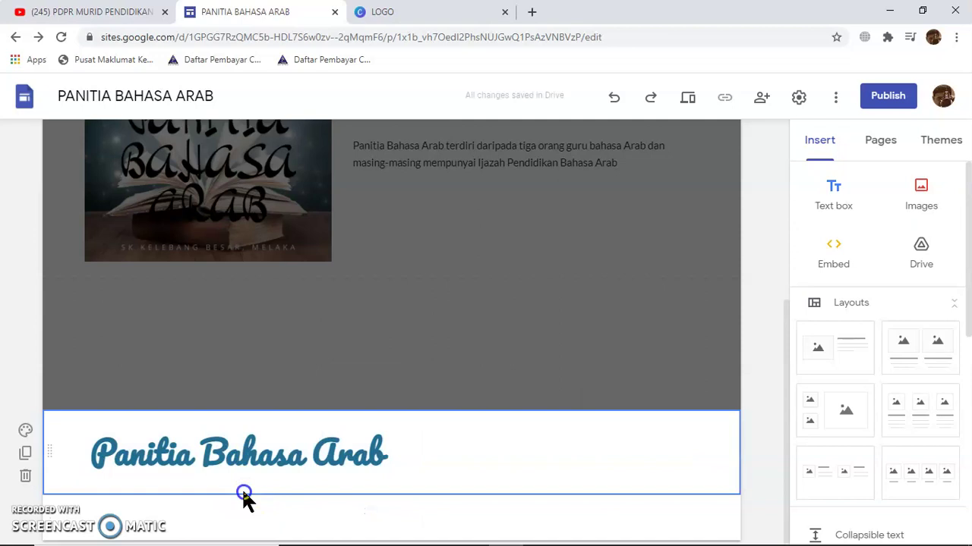
Centre the footer text and leave the footer editing.
left_click(394, 456)
left_click(488, 407)
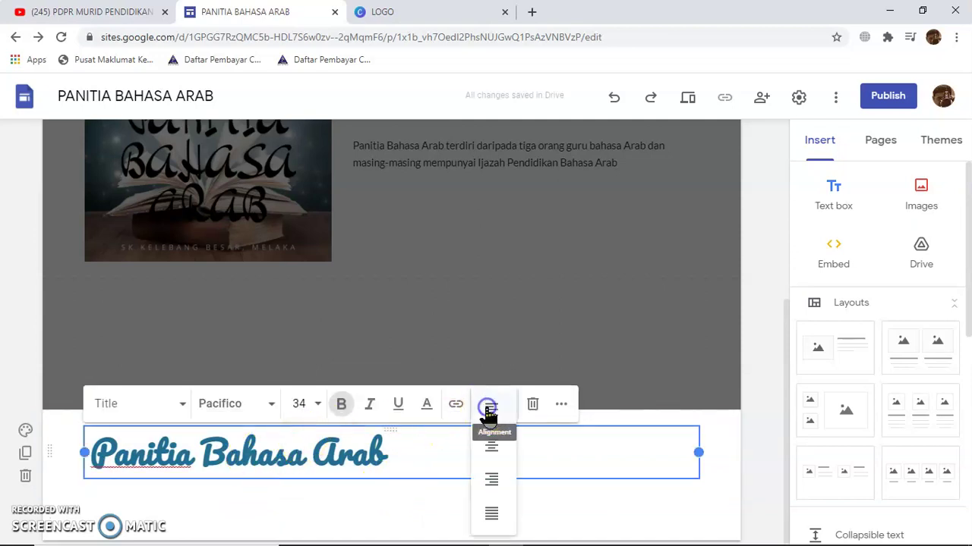
left_click(491, 448)
left_click(532, 291)
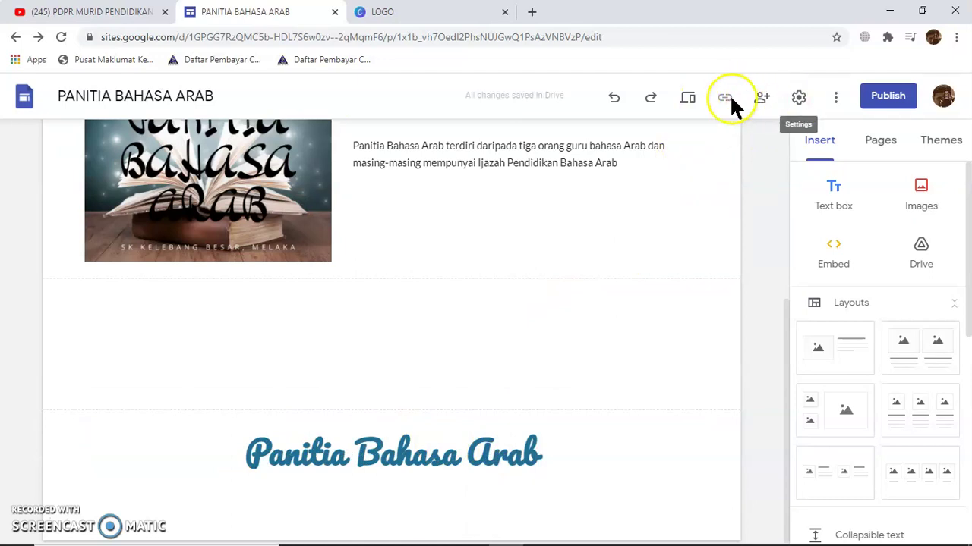
Preview the site's phone layout from header to footer, close the preview and look over the home page.
left_click(689, 100)
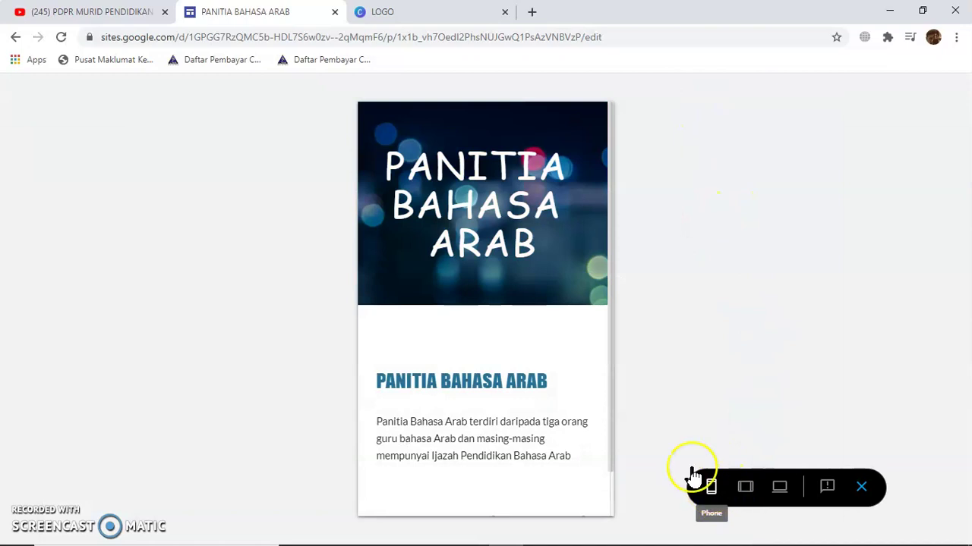
scroll(486, 291, "down", 2)
scroll(486, 297, "down", 2)
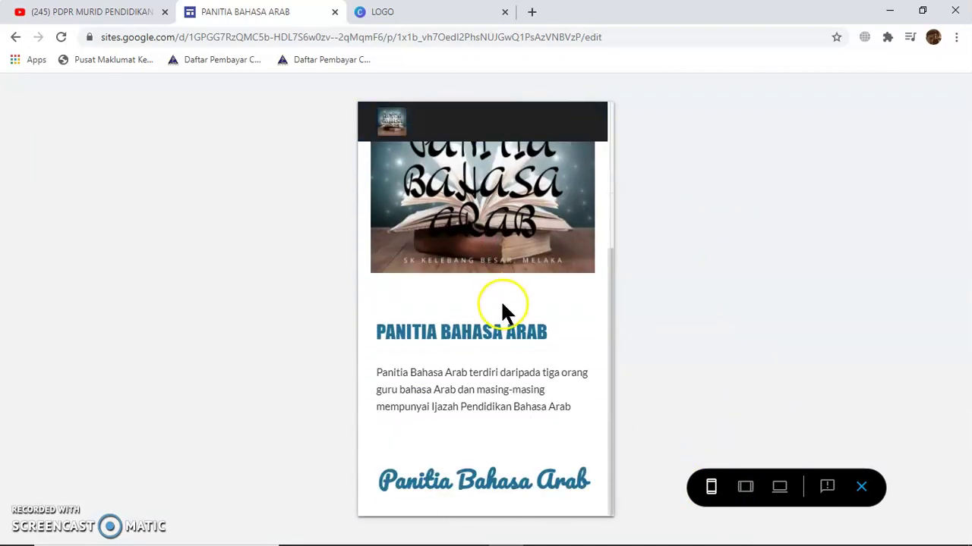
scroll(521, 349, "up", 1)
scroll(521, 349, "down", 1)
scroll(521, 349, "up", 3)
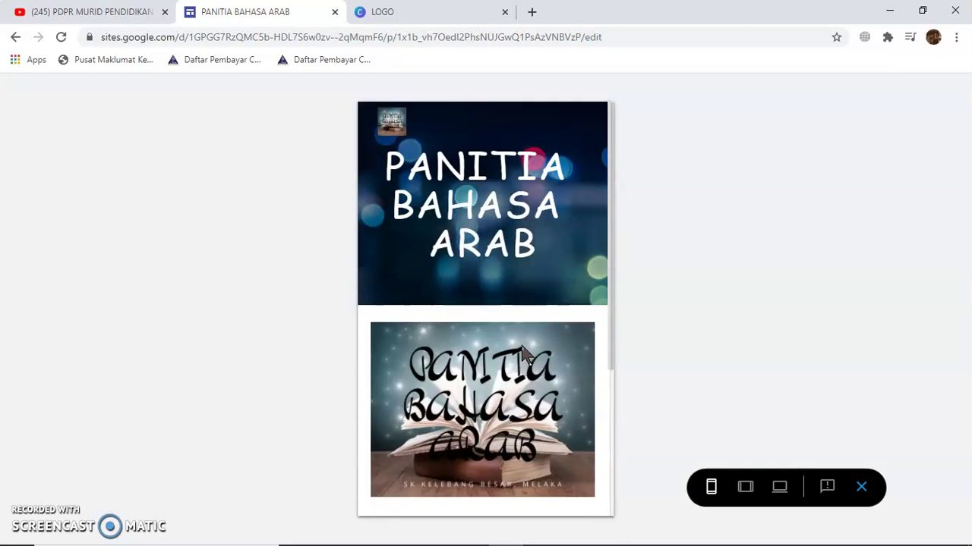
scroll(524, 353, "down", 3)
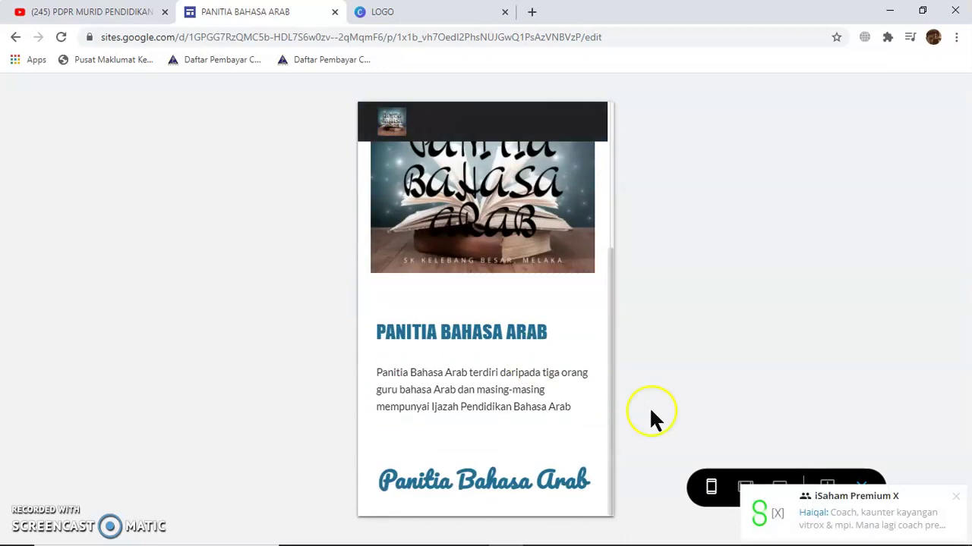
left_click(954, 497)
left_click(865, 488)
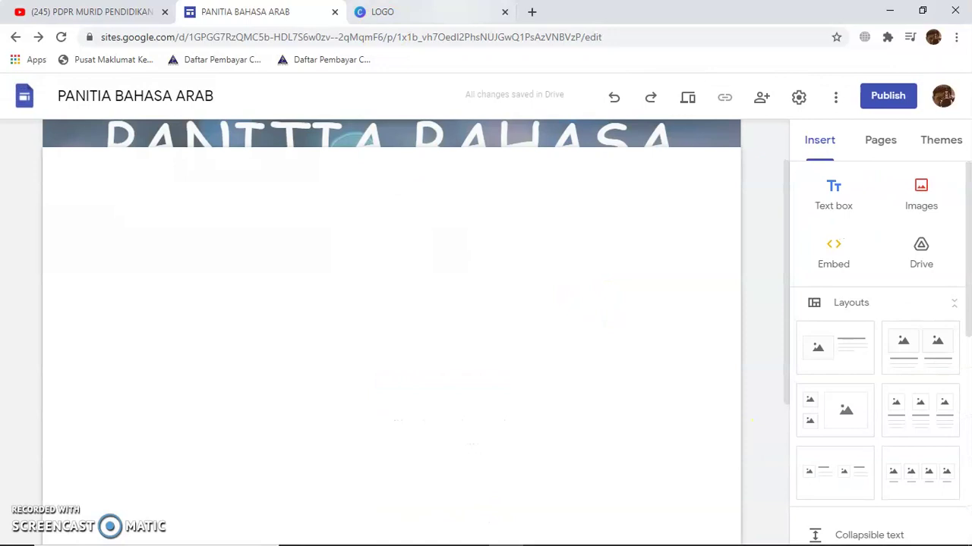
scroll(507, 278, "up", 2)
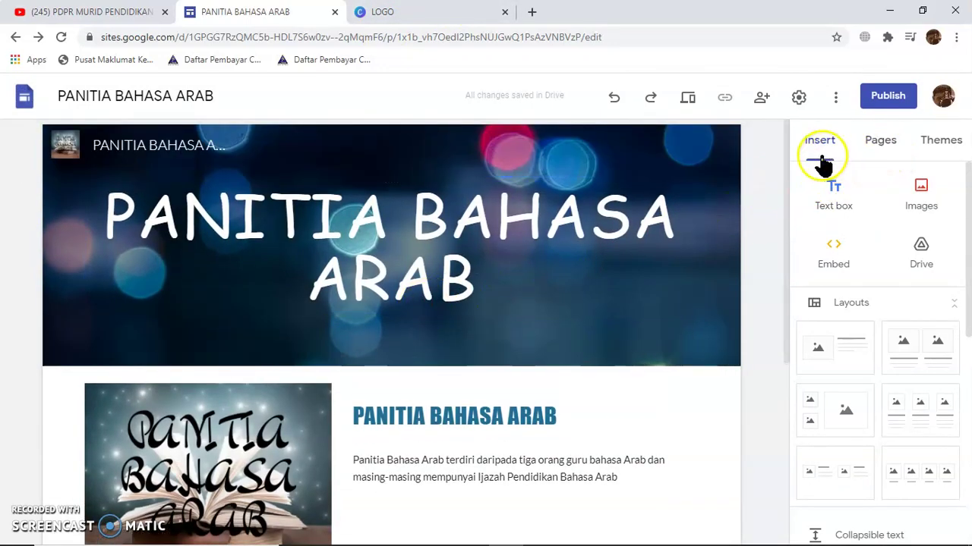
scroll(174, 314, "down", 4)
scroll(395, 312, "up", 4)
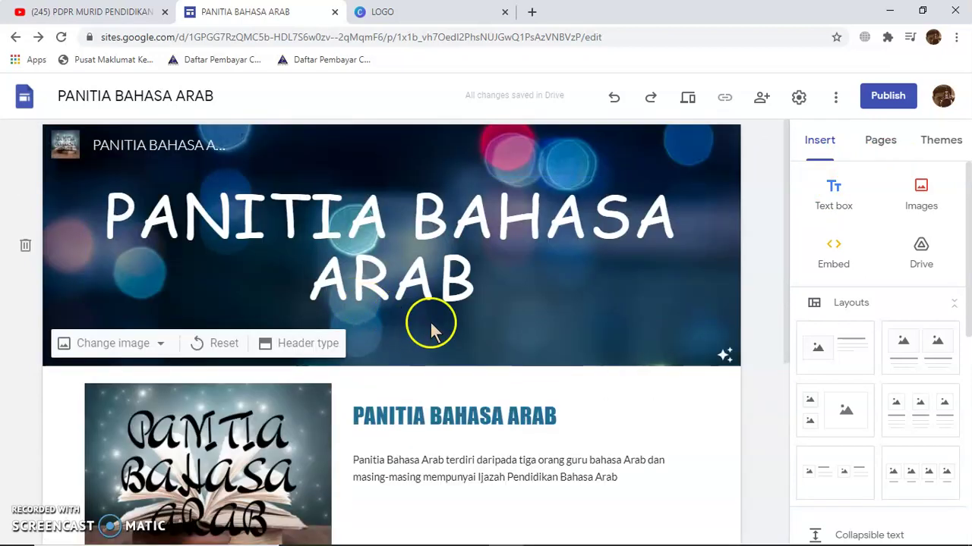
Add a new page named carta organisasi to the site.
left_click(881, 145)
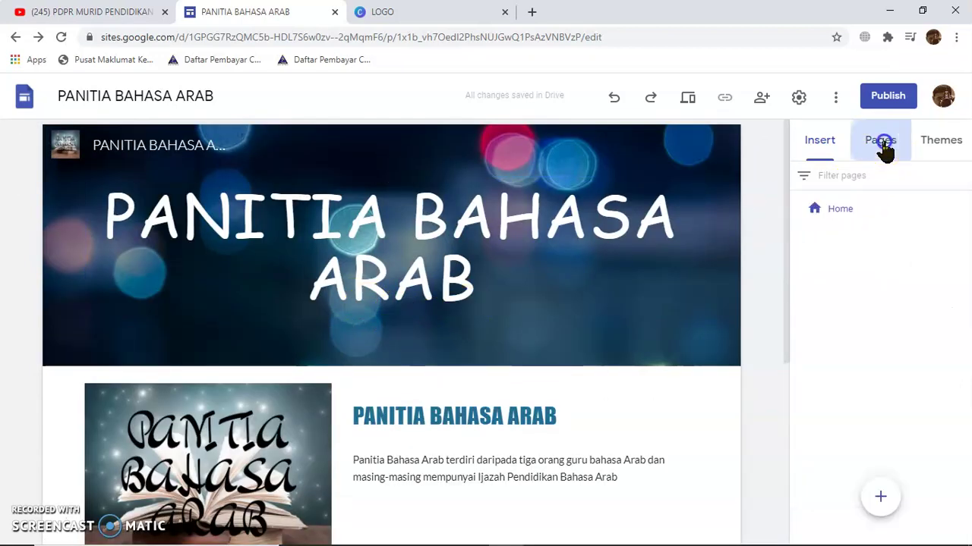
mouse_move(852, 214)
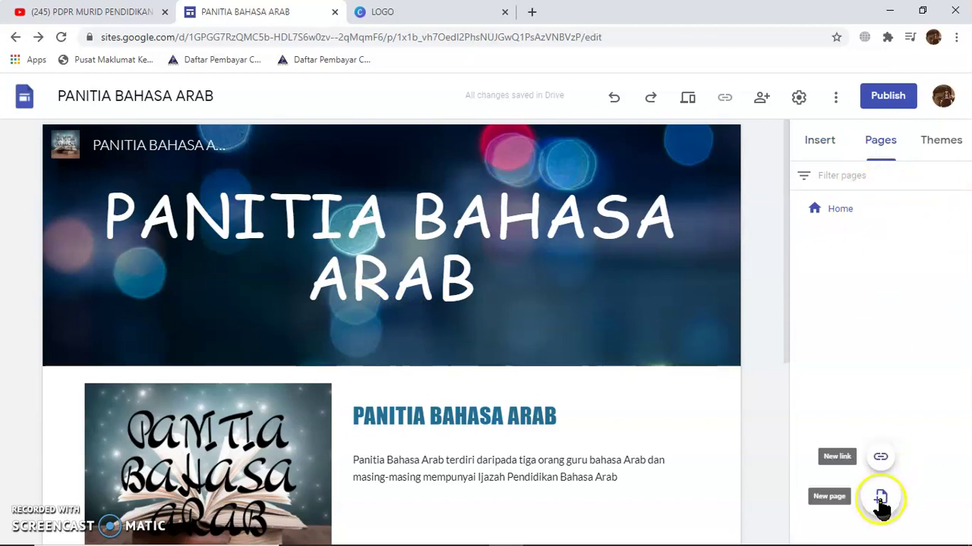
left_click(881, 498)
left_click(672, 276)
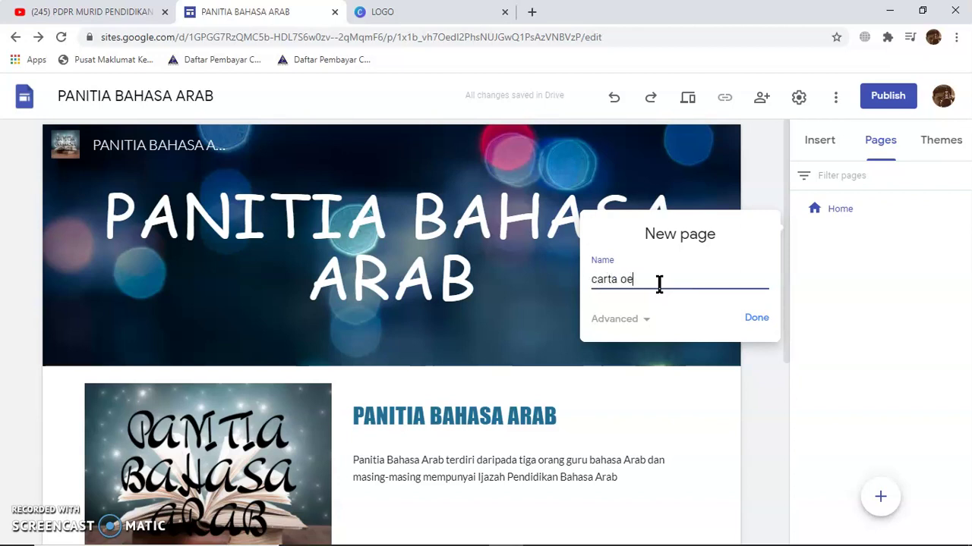
type("asi")
left_click(754, 317)
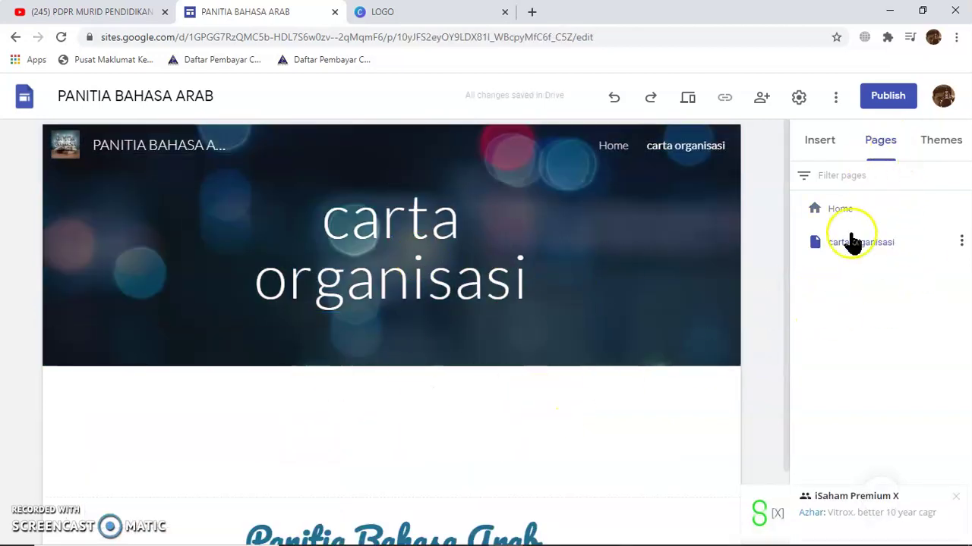
Add another new page named bahan sumber Pembelajaran to the site.
left_click(881, 497)
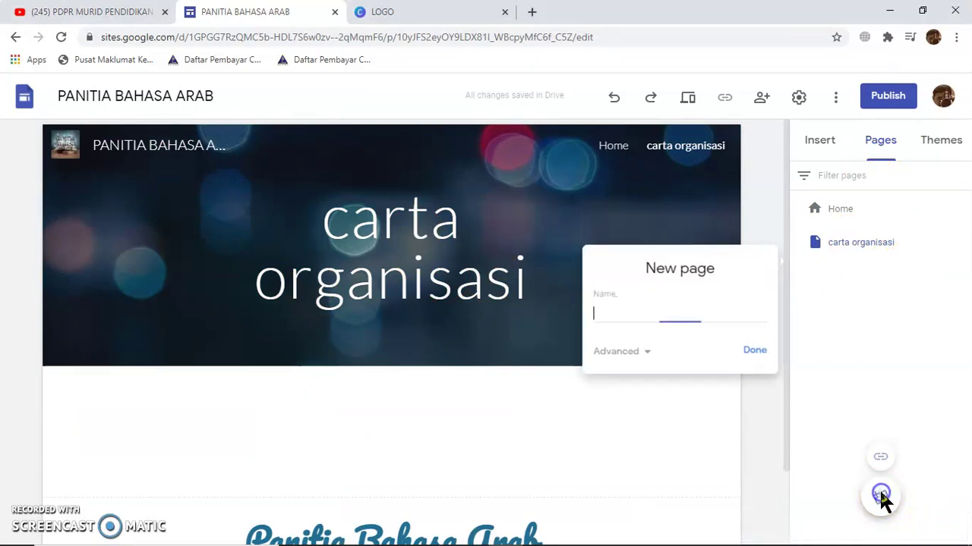
left_click(616, 317)
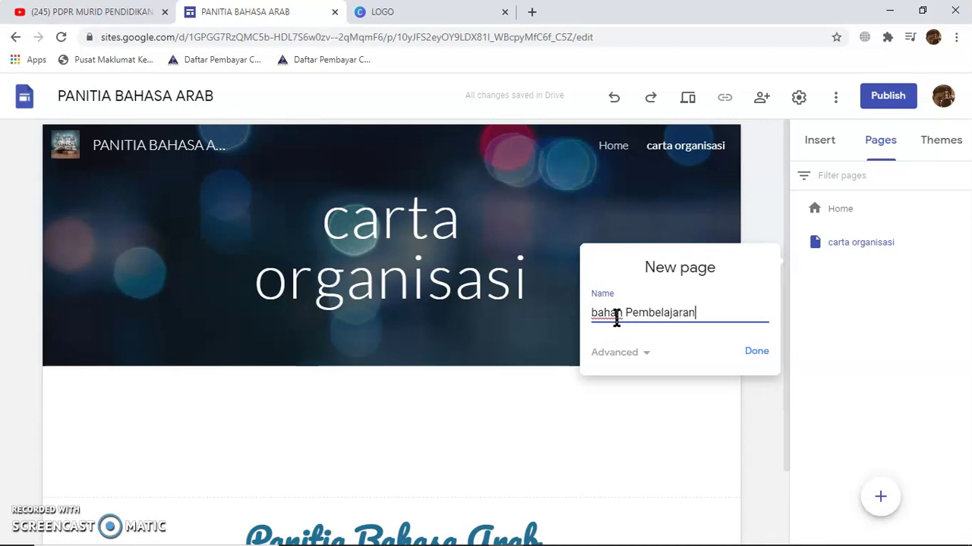
left_click(625, 312)
type("sumber")
left_click(685, 317)
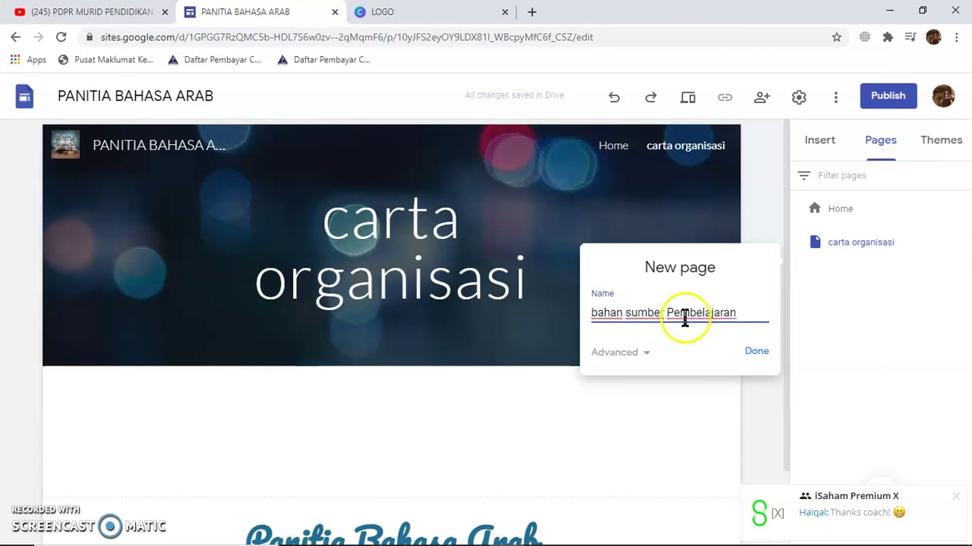
left_click(757, 353)
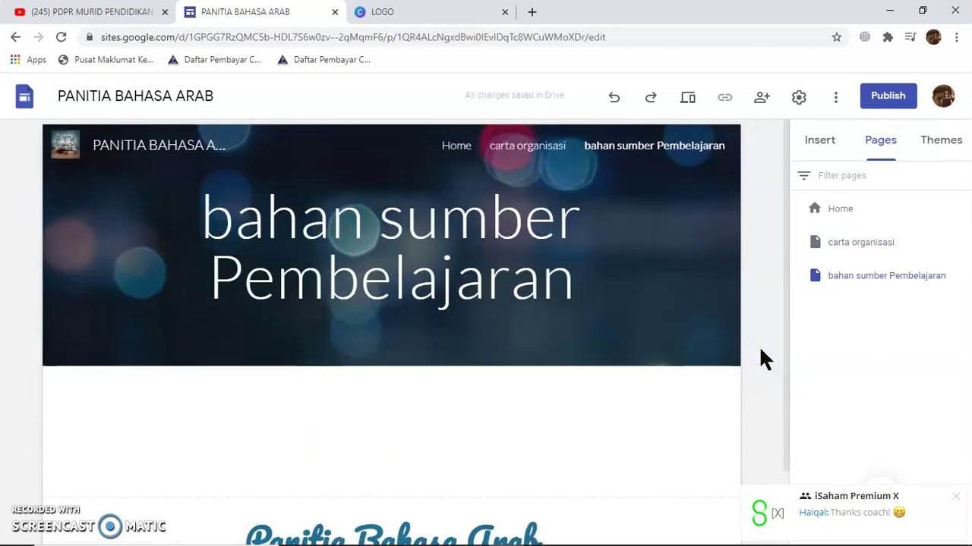
left_click(773, 308)
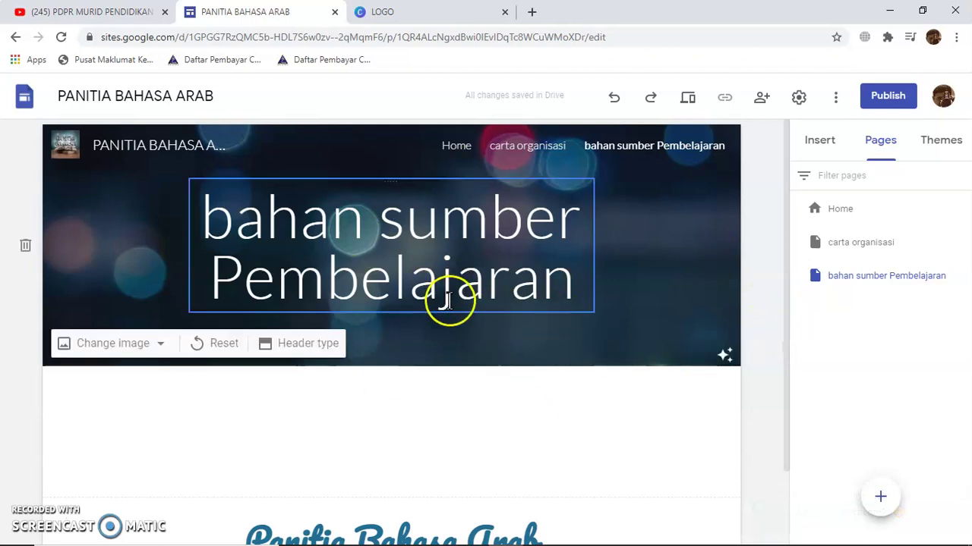
Add a subpage named RPT under the bahan sumber Pembelajaran page.
left_click(961, 274)
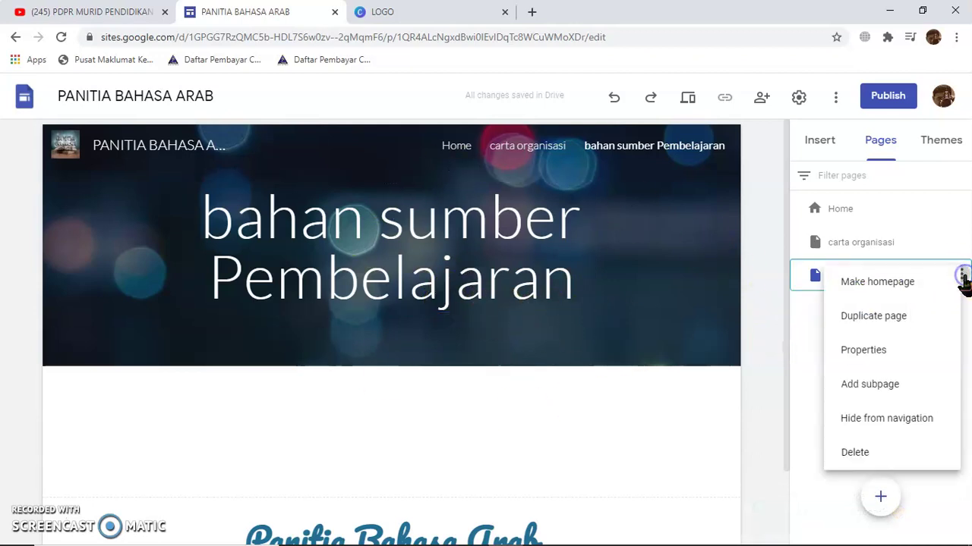
left_click(745, 319)
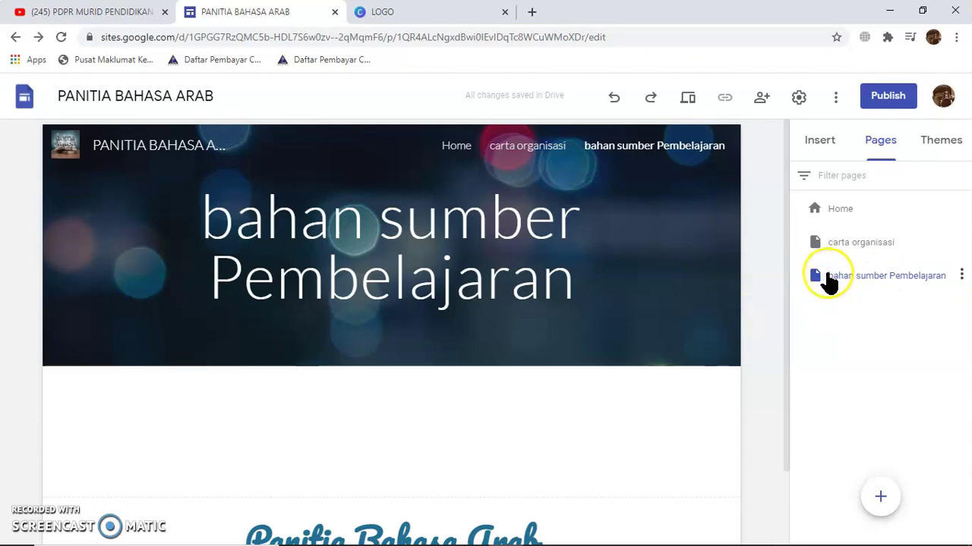
left_click(961, 274)
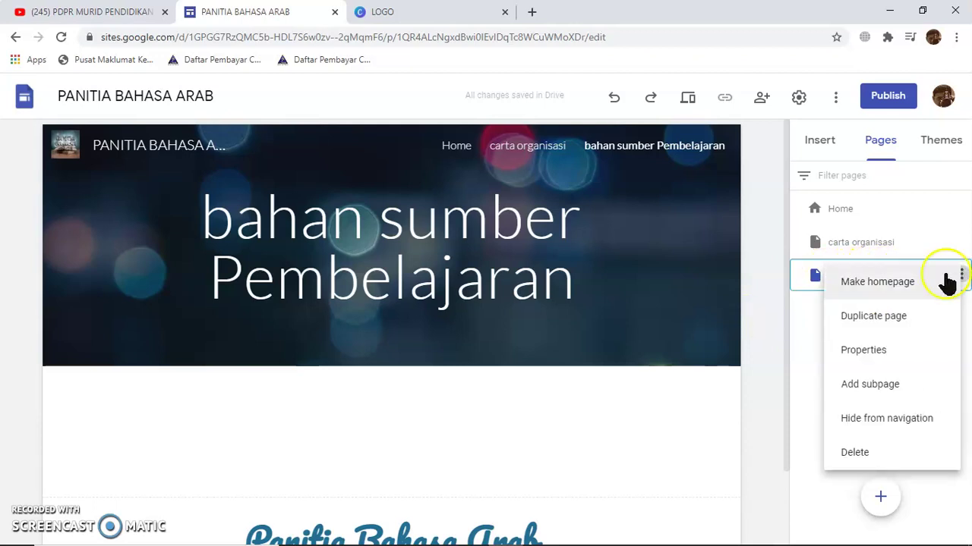
left_click(889, 389)
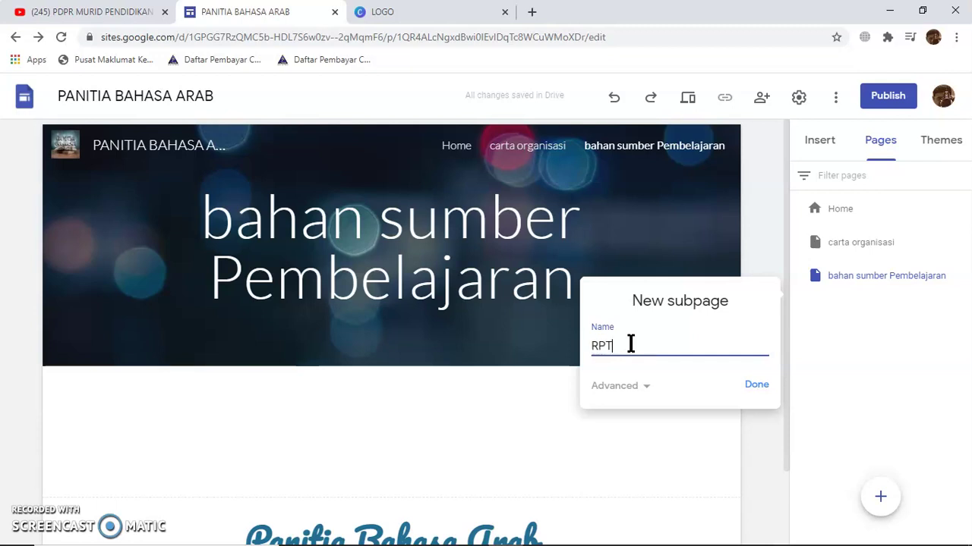
left_click(755, 387)
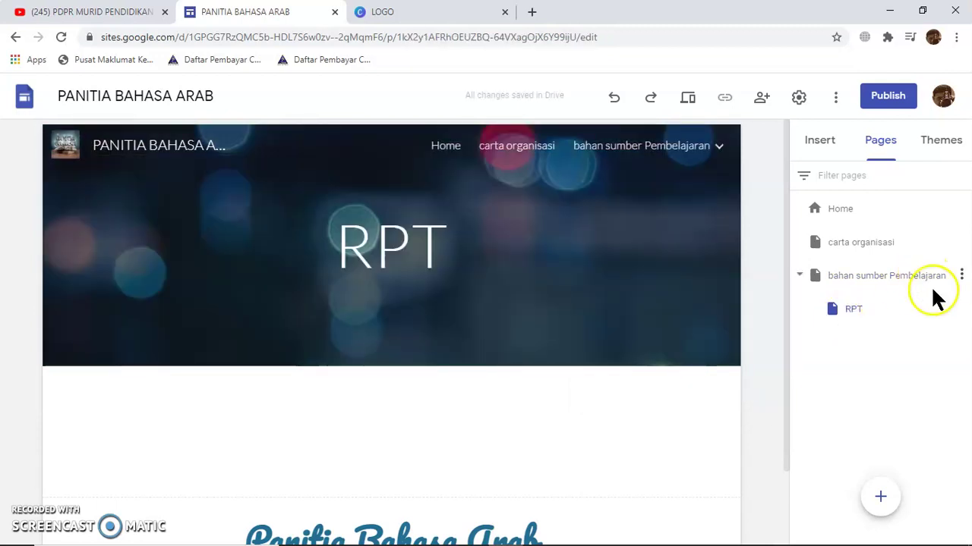
Add a second subpage named DSKP under the bahan sumber Pembelajaran page and dismiss the chat notification.
left_click(961, 275)
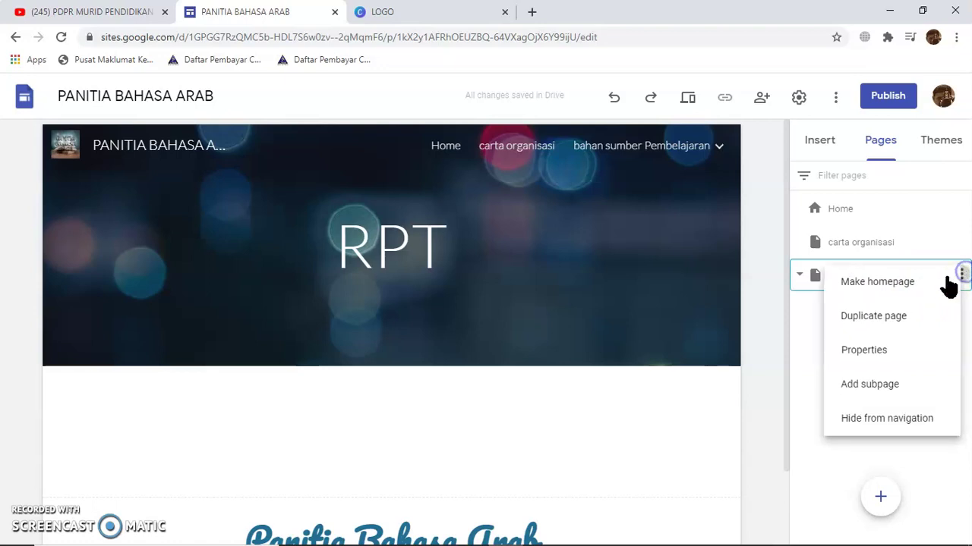
left_click(871, 384)
type("DSKP")
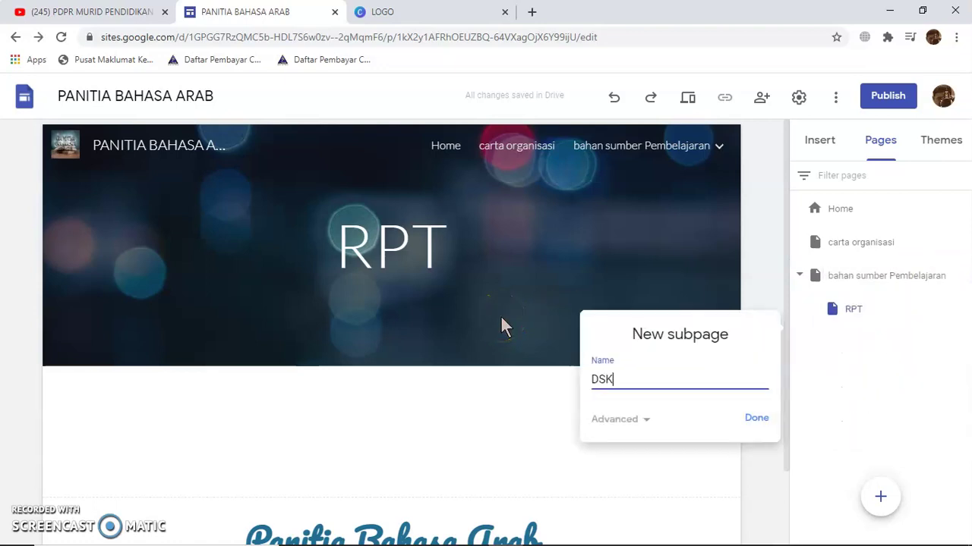
left_click(756, 421)
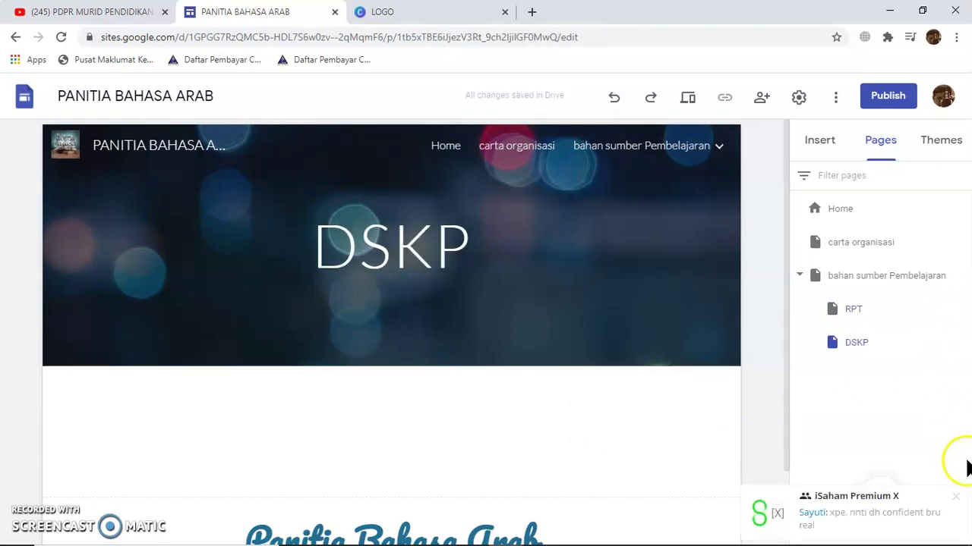
left_click(956, 498)
Add a subpage named BUKU TEKS DIGITAL (ANYFLIP) under the bahan sumber Pembelajaran page.
left_click(961, 275)
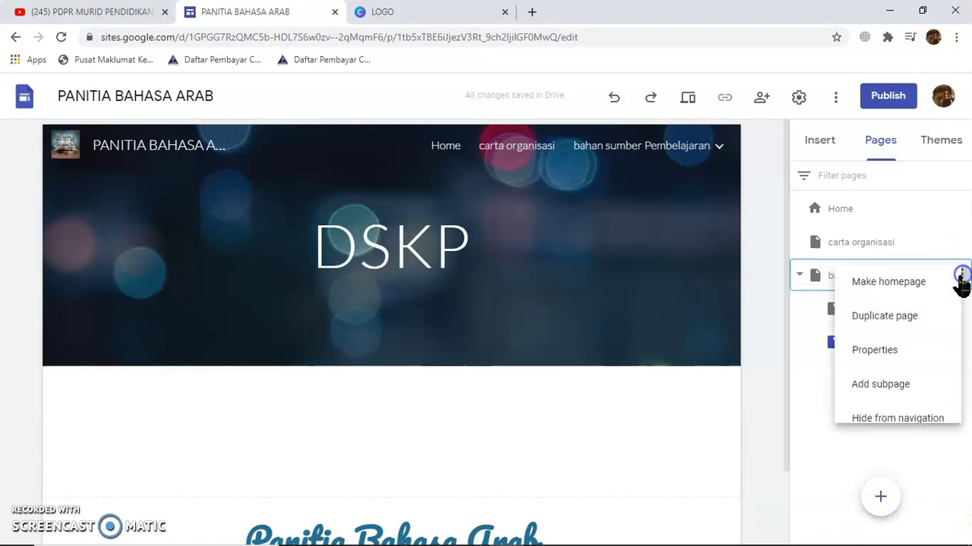
left_click(873, 386)
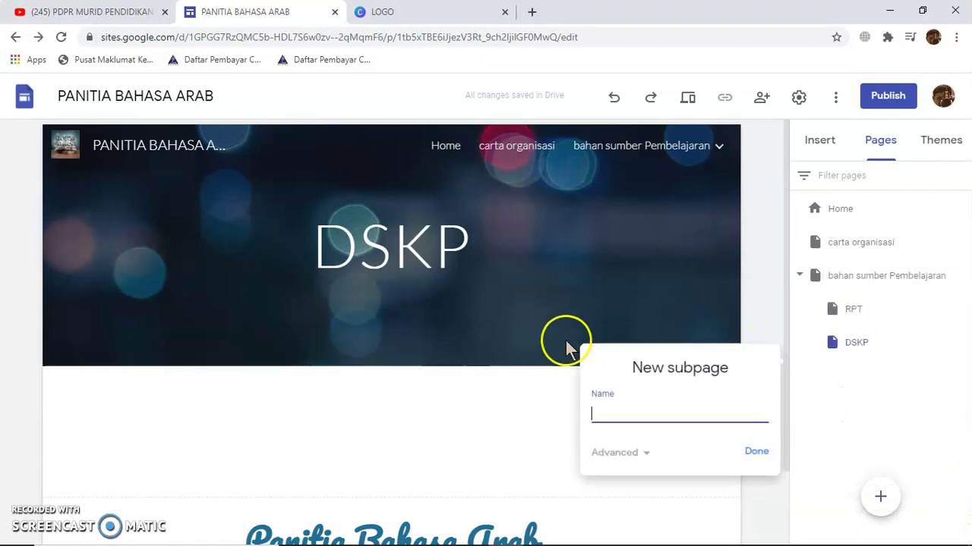
type("BUKU DI")
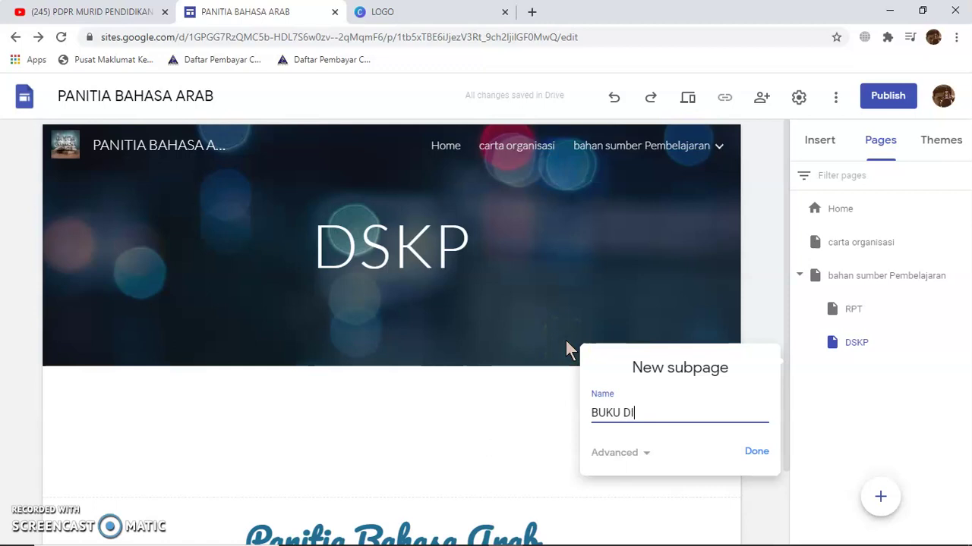
type("GITAL")
key("Left")
key("Left")
key("Left")
key("Left")
key("Left")
key("Left")
key("Left")
type("TEKS")
key("Right")
key("Right")
key("Right")
key("Right")
key("Right")
key("Right")
type("(ANY")
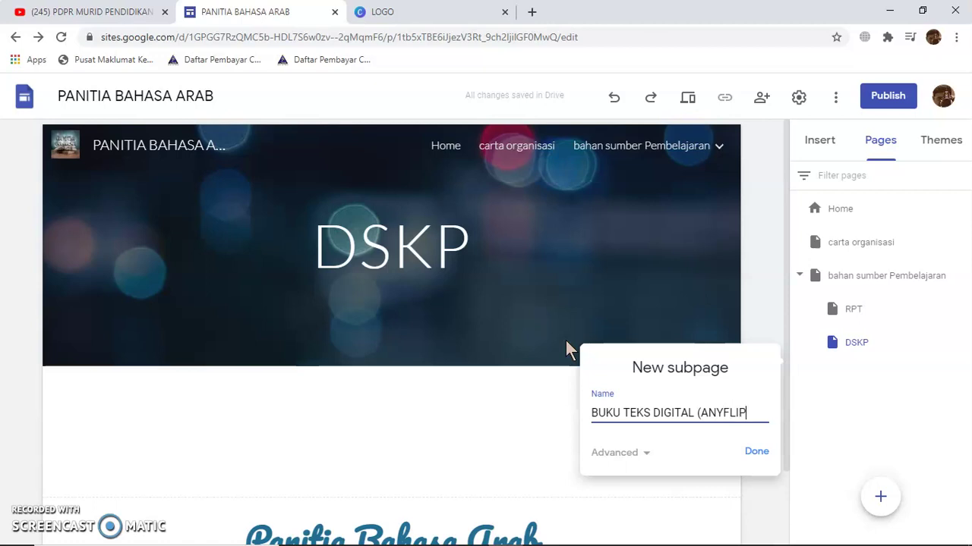
left_click(756, 452)
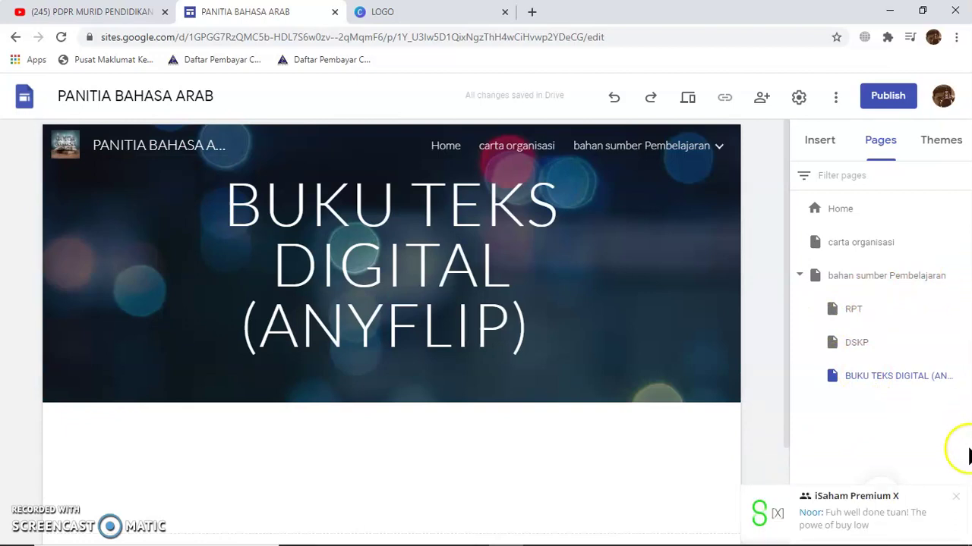
left_click(956, 496)
left_click(961, 275)
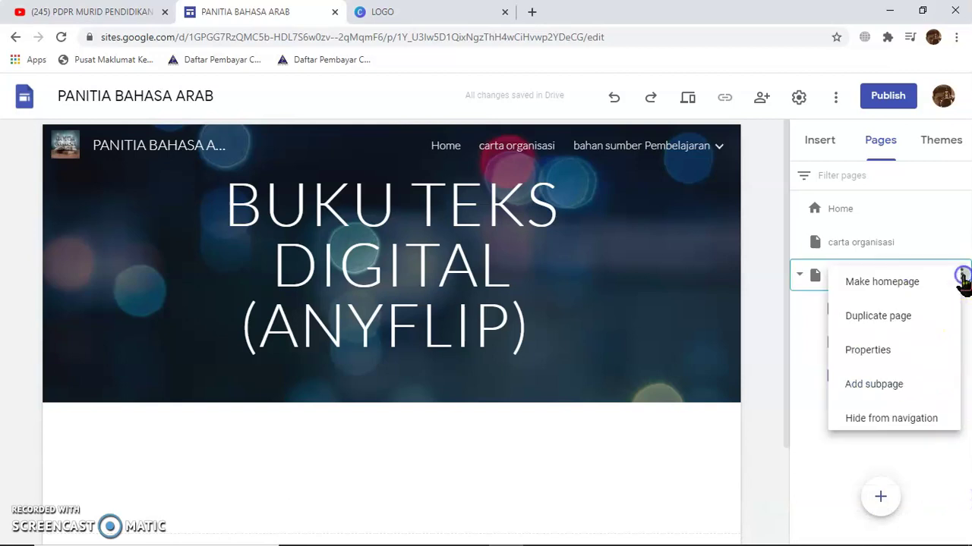
left_click(882, 384)
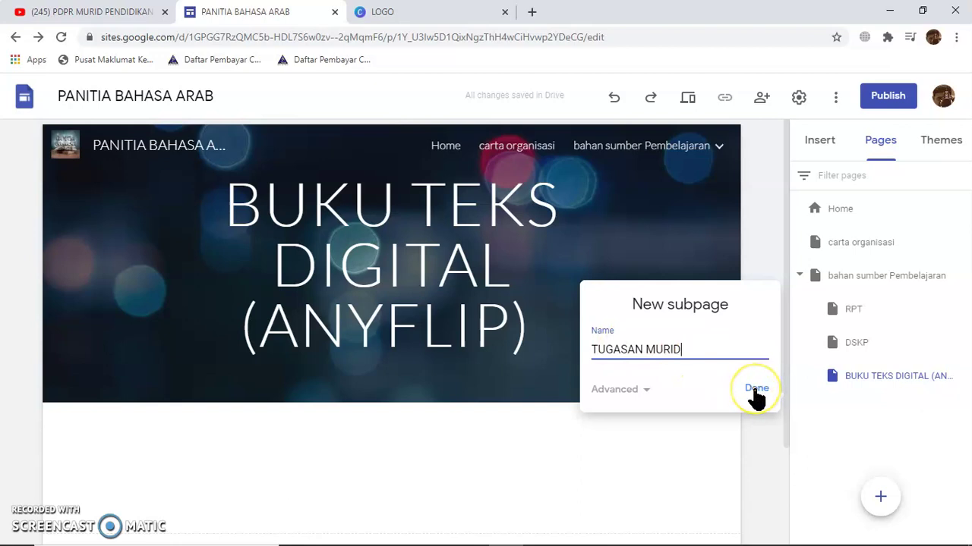
left_click(730, 439)
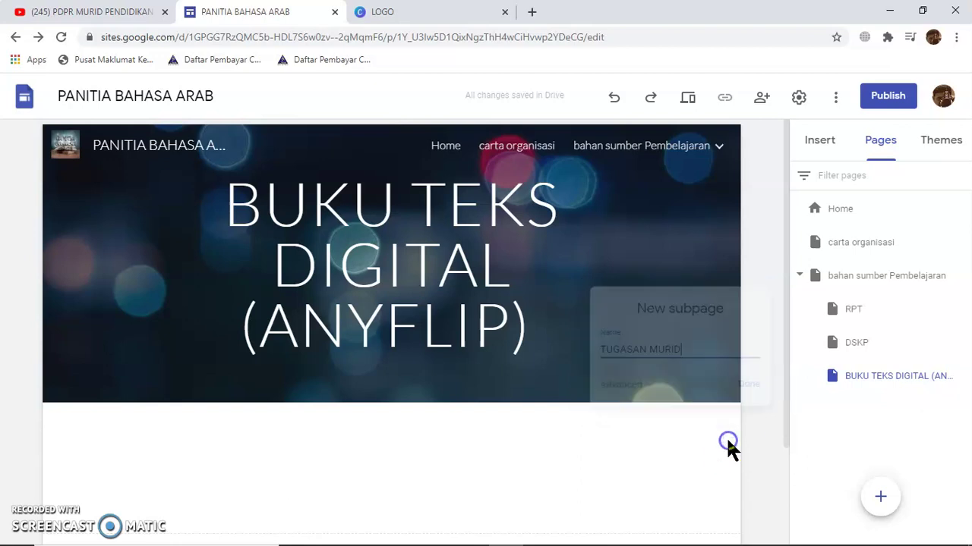
Add a new top-level page named TUGASAN MURID to the site.
left_click(881, 497)
left_click(643, 345)
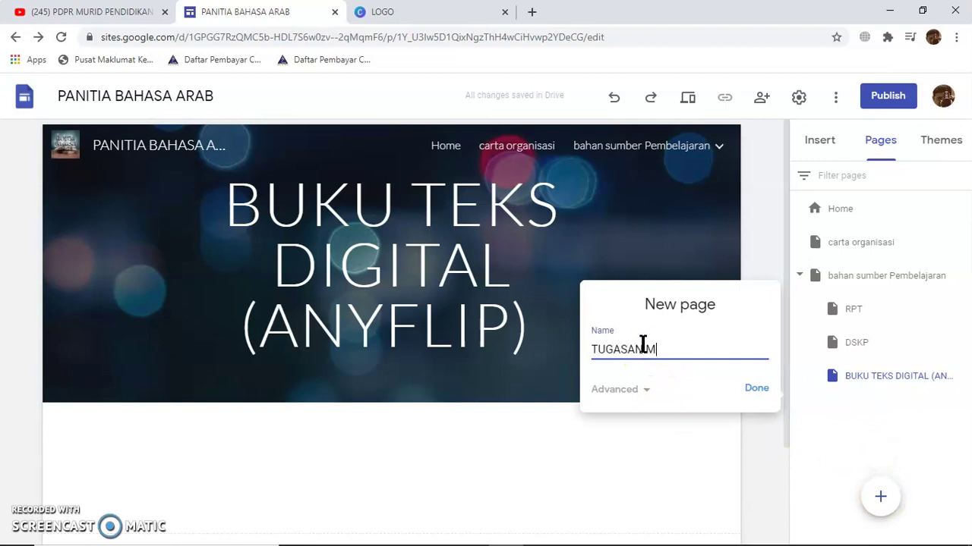
left_click(751, 389)
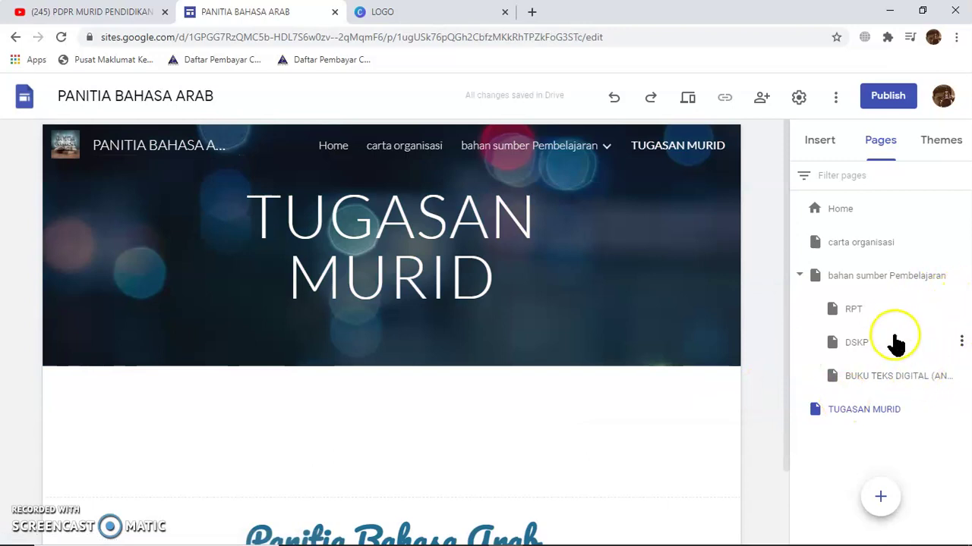
Add a subpage named YOUTUBE under the bahan sumber Pembelajaran page.
left_click(961, 275)
left_click(863, 391)
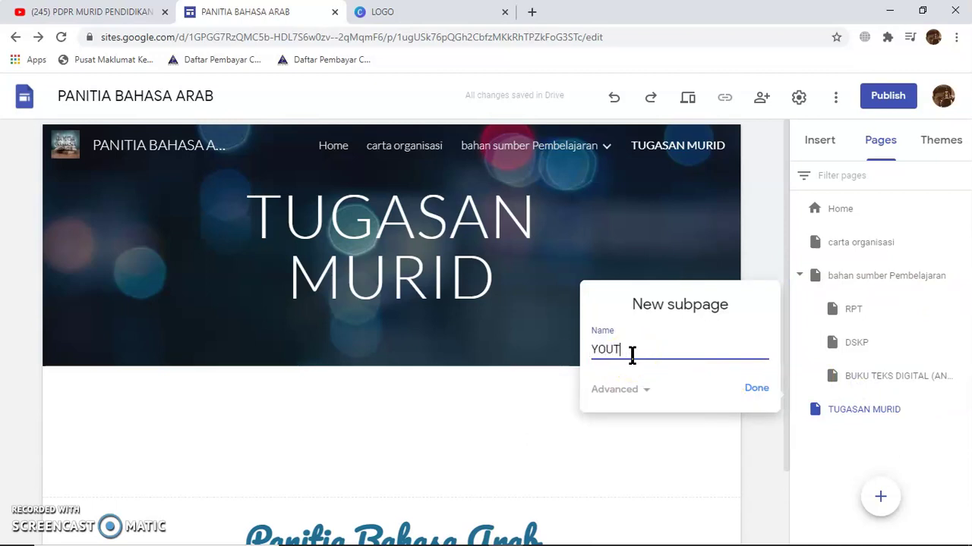
left_click(747, 391)
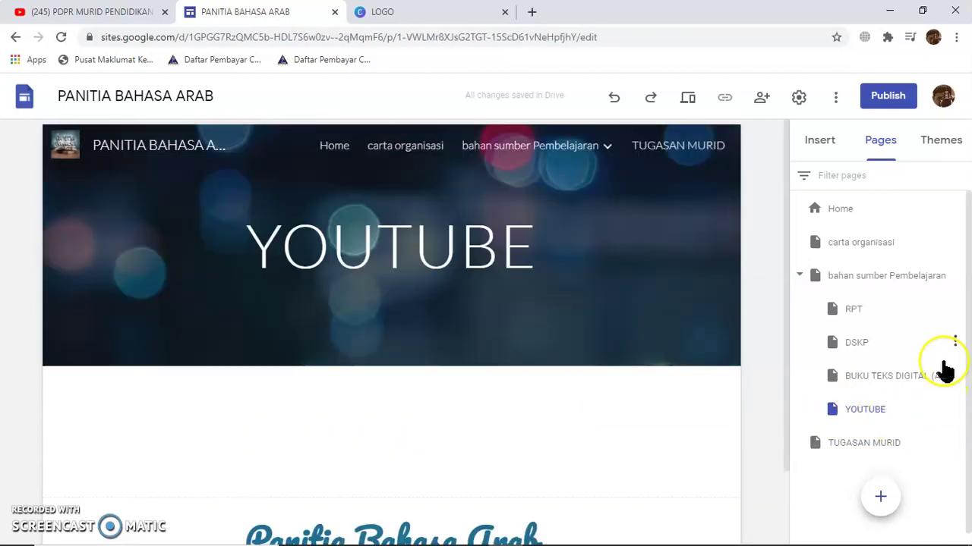
Add a subpage named GOOGLE FORM under the bahan sumber Pembelajaran page.
left_click(955, 276)
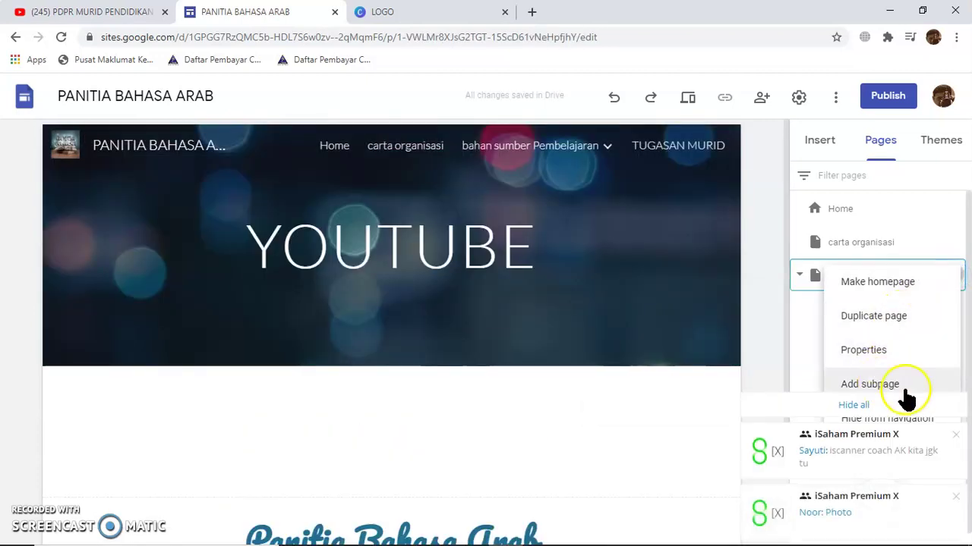
left_click(882, 385)
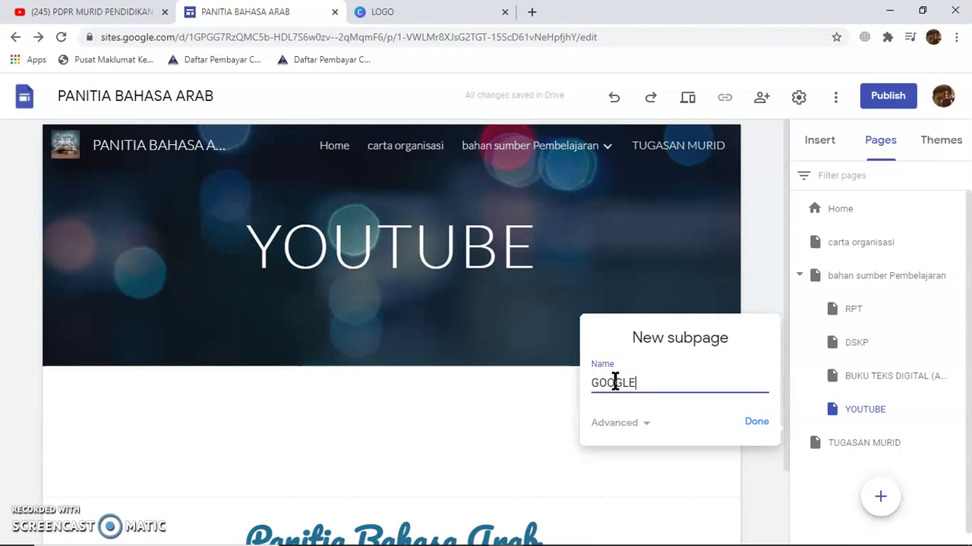
left_click(754, 425)
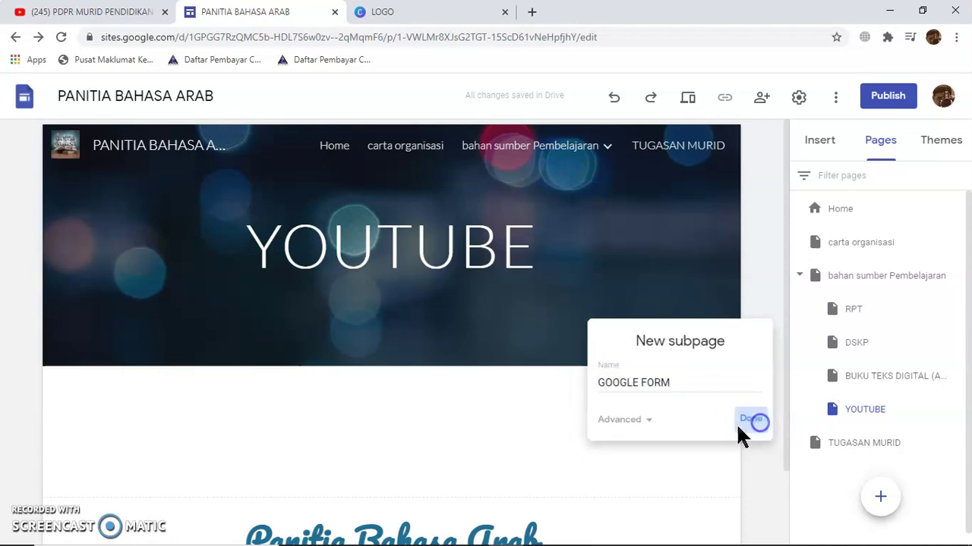
Rename the TUGASAN MURID page as HASIL TUGASAN MURID and dismiss the chat notification.
scroll(698, 421, "down", 1)
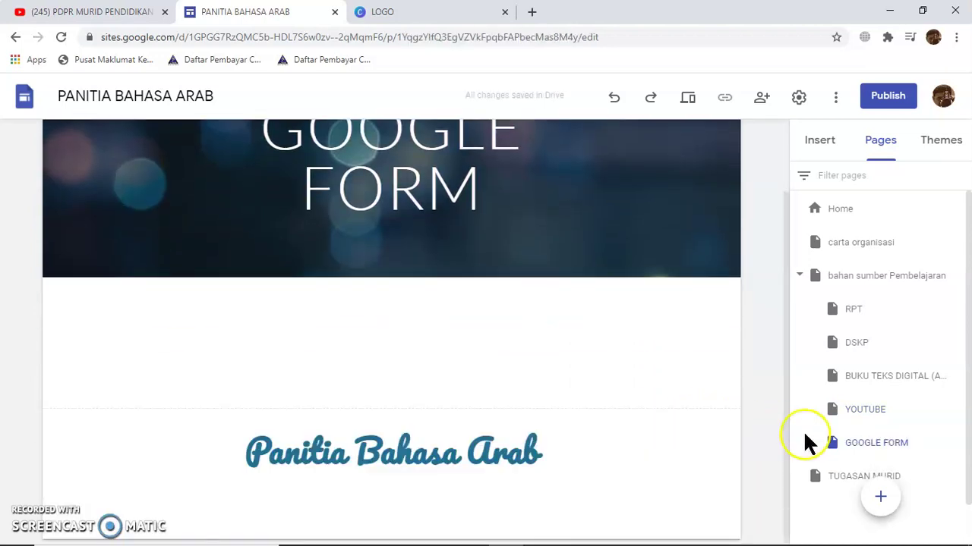
left_click(843, 478)
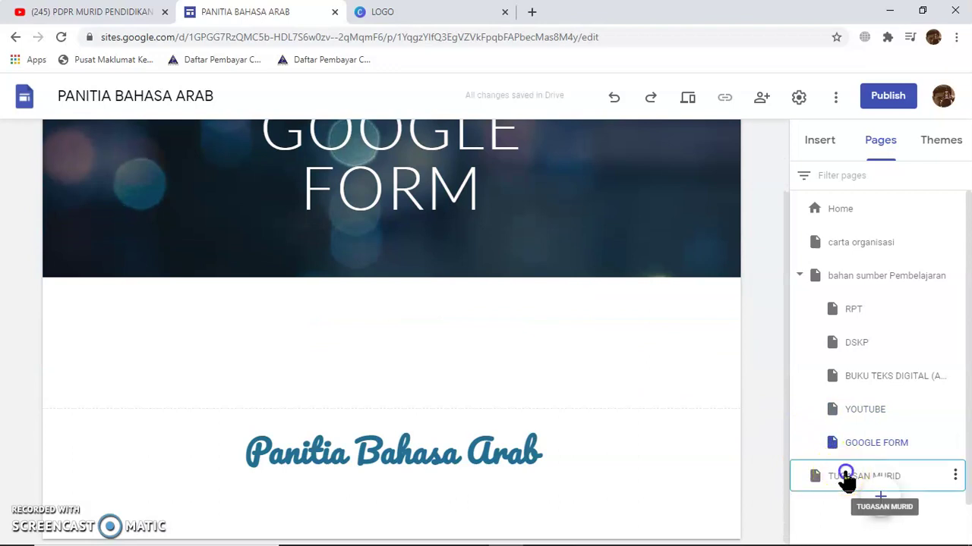
double_click(851, 472)
left_click(835, 476)
type("HASIL")
left_click(774, 410)
left_click(955, 498)
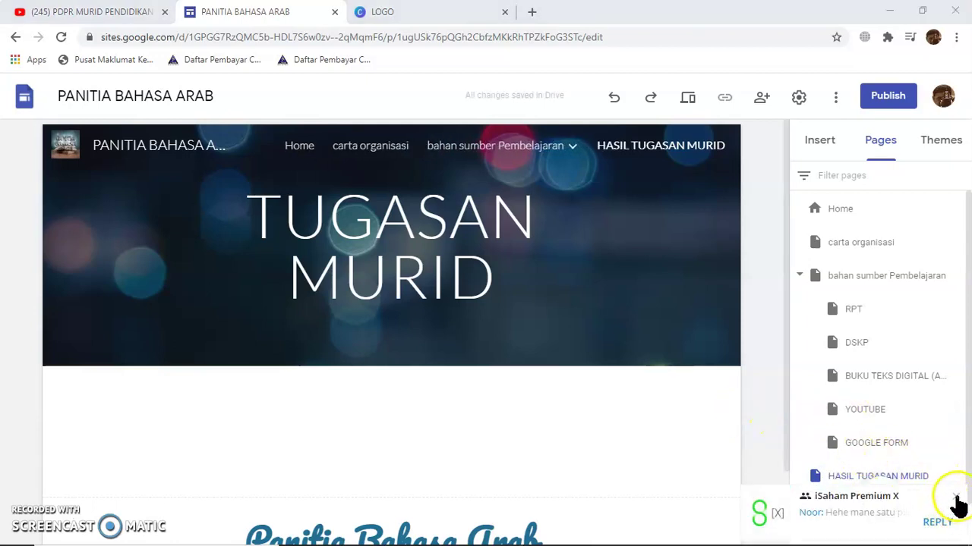
left_click(928, 472)
Review the site's pages and subpages one after another, from HASIL TUGASAN MURID back to Home.
left_click(352, 227)
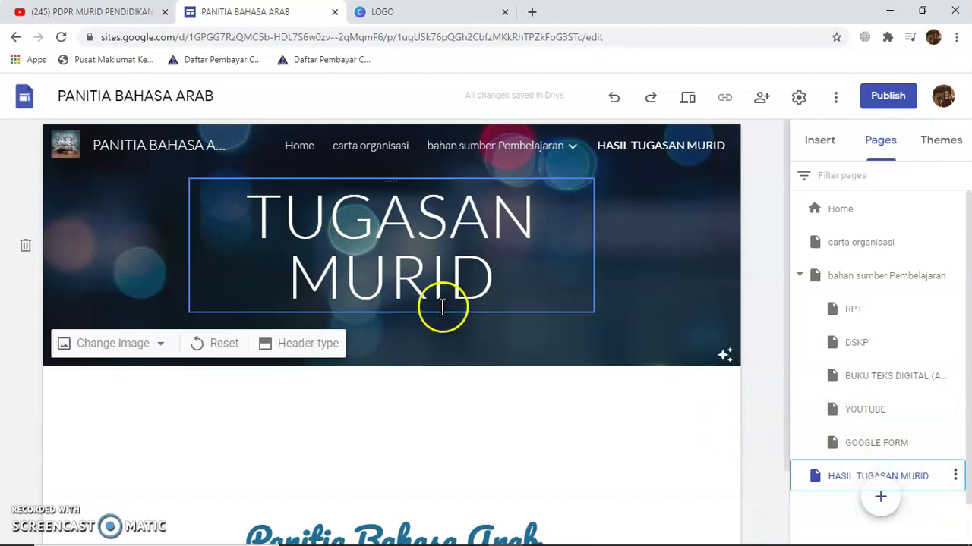
scroll(443, 307, "down", 1)
scroll(474, 290, "up", 1)
left_click(868, 435)
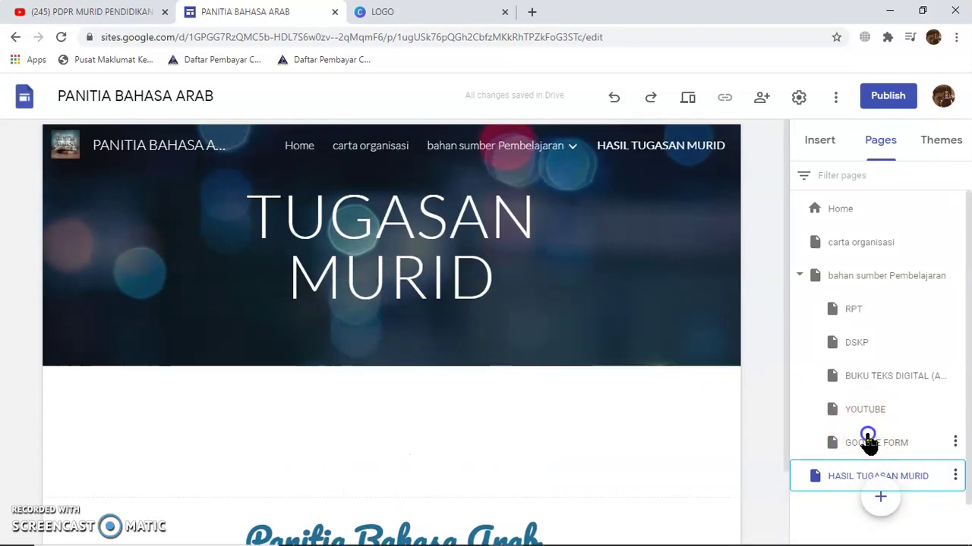
left_click(916, 471)
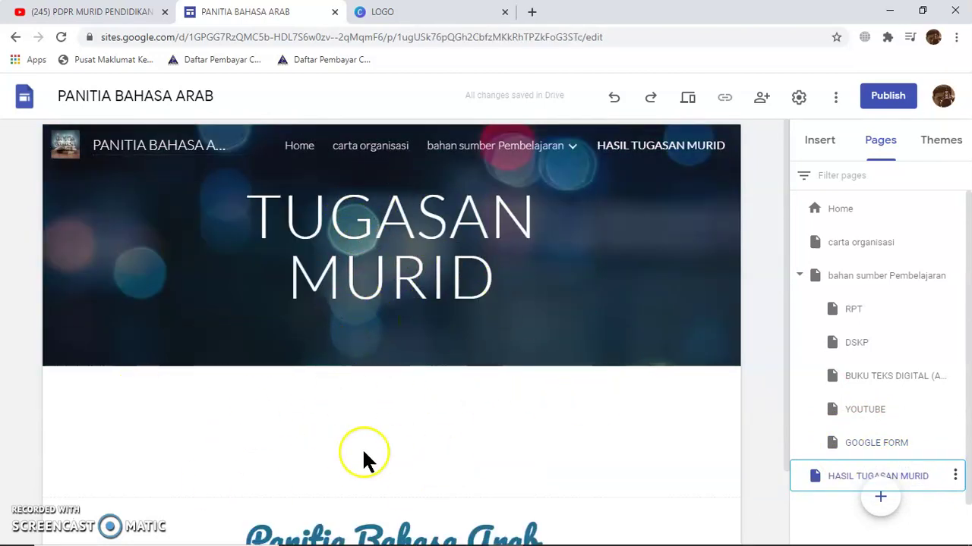
left_click(890, 445)
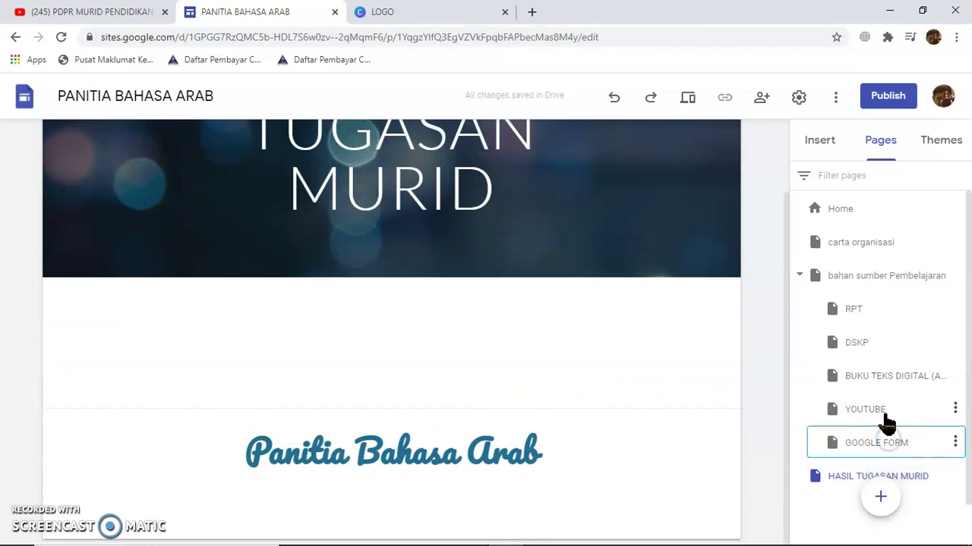
left_click(878, 406)
left_click(875, 380)
left_click(846, 307)
left_click(848, 274)
left_click(850, 243)
left_click(846, 209)
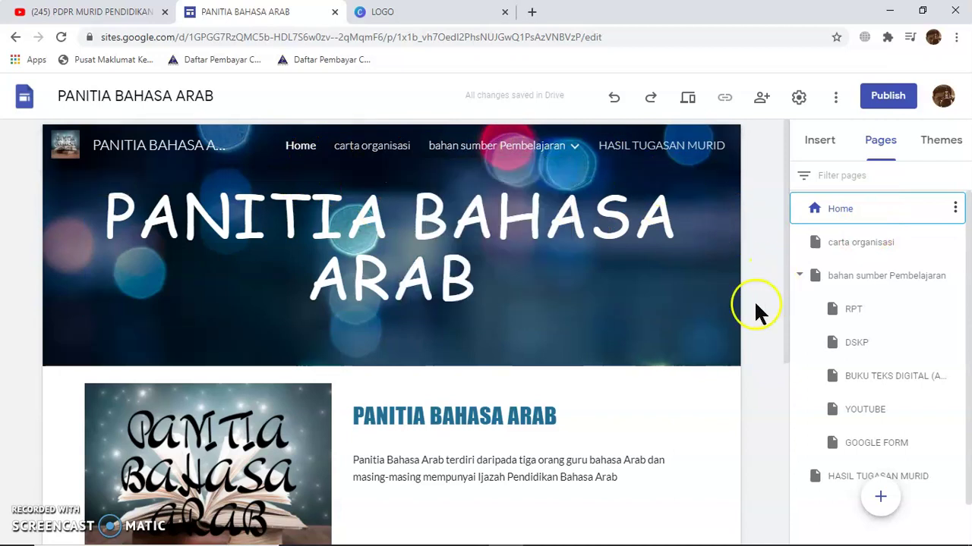
scroll(750, 318, "down", 1)
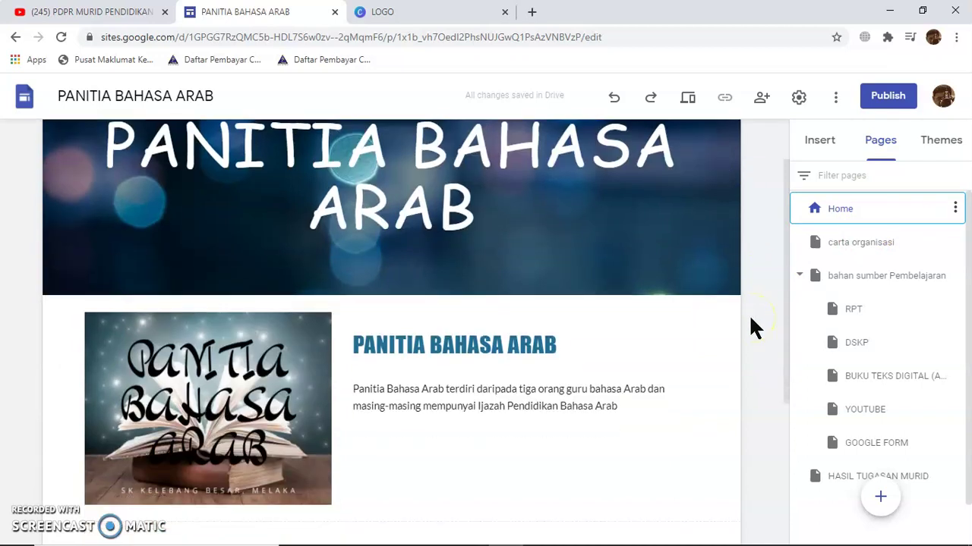
scroll(751, 308, "up", 1)
Try the Aristotle, Diplomat, Vision and Impression themes on the site.
left_click(947, 143)
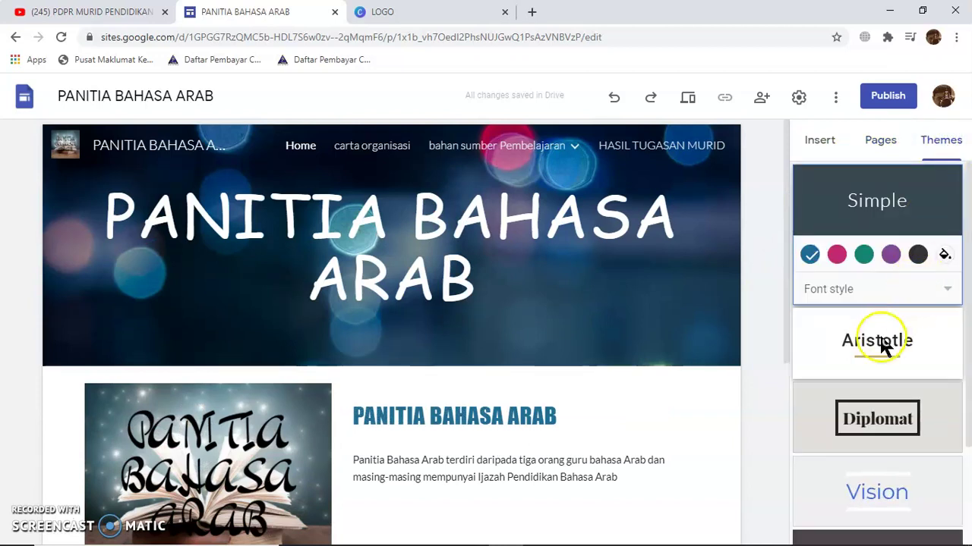
left_click(878, 351)
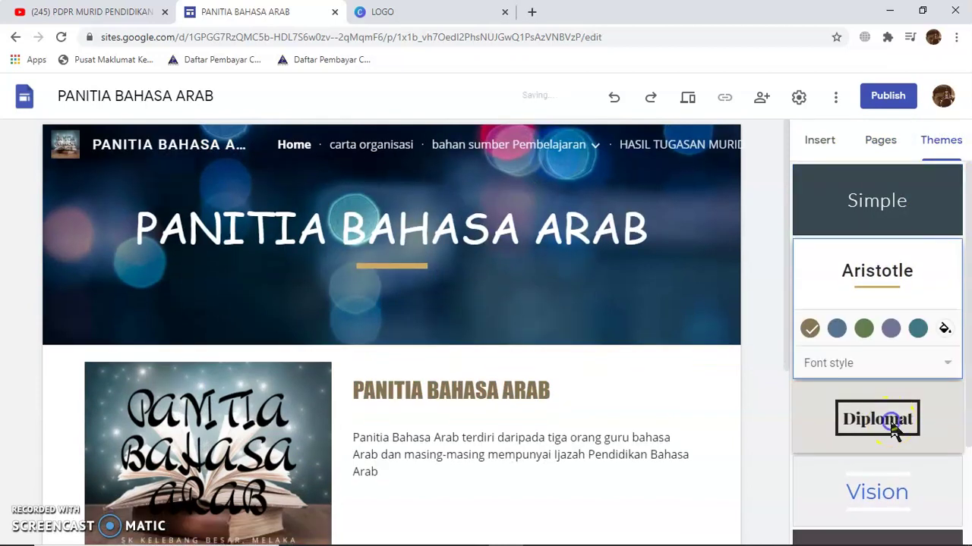
left_click(888, 427)
left_click(871, 277)
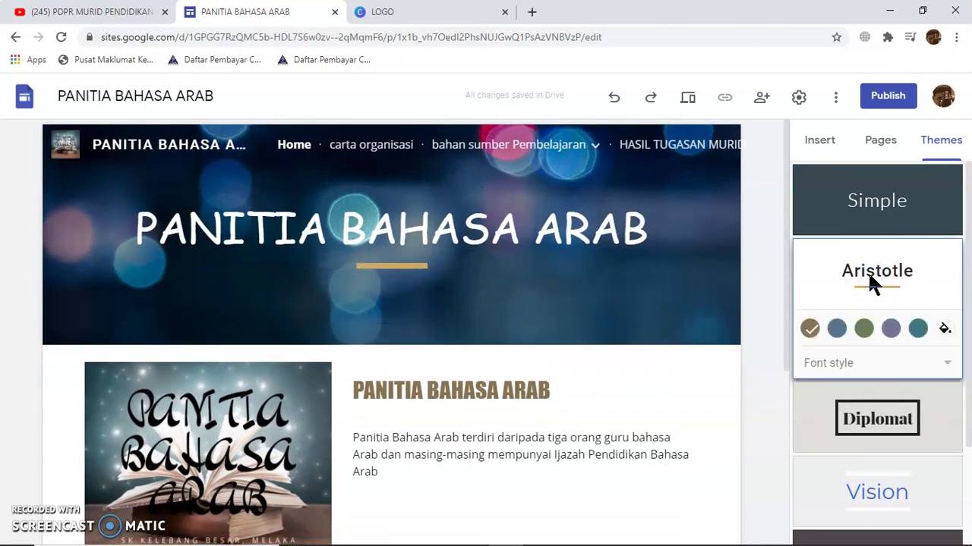
scroll(964, 304, "down", 2)
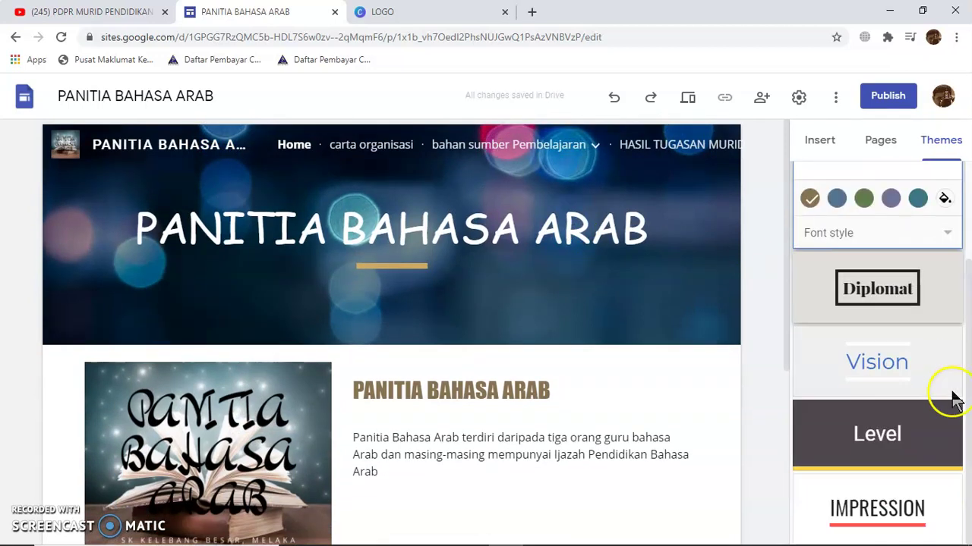
left_click(886, 356)
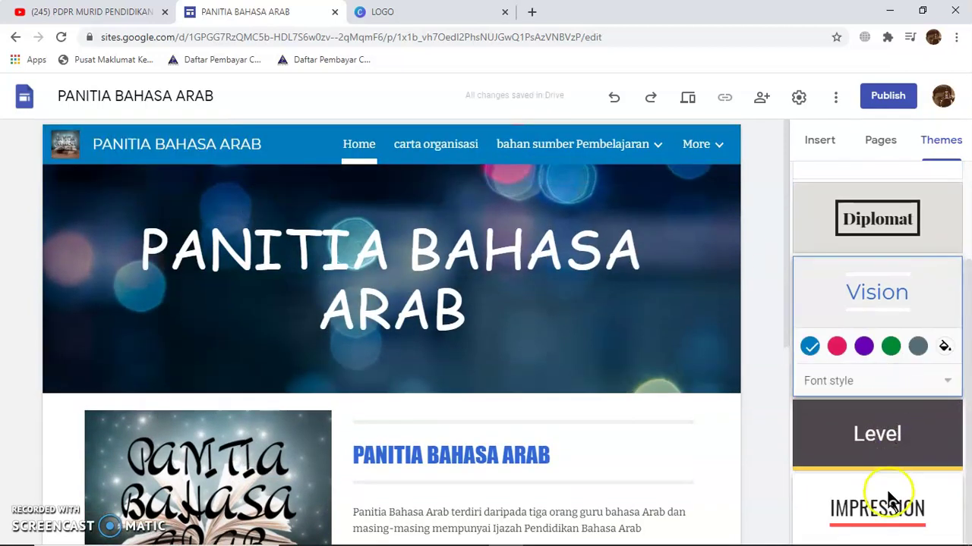
left_click(885, 514)
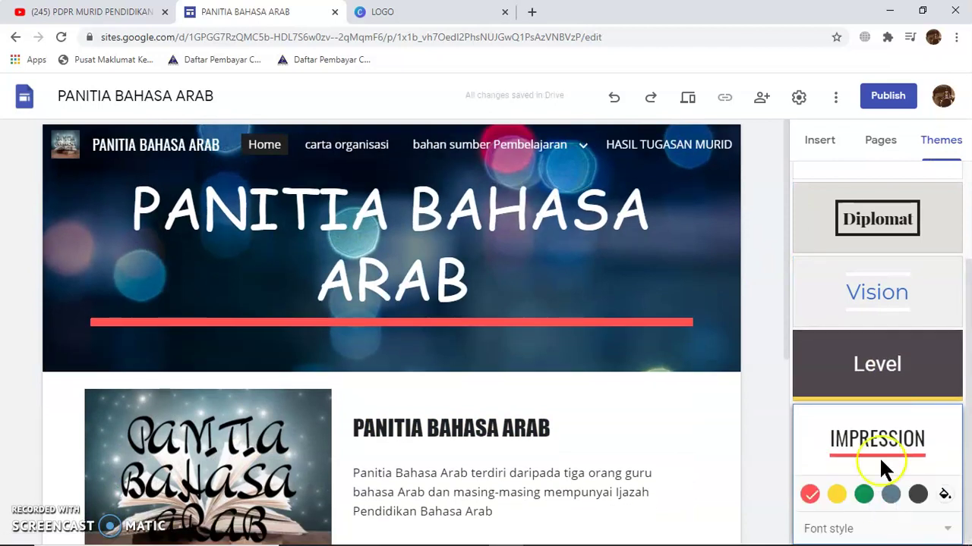
left_click(875, 226)
left_click(870, 352)
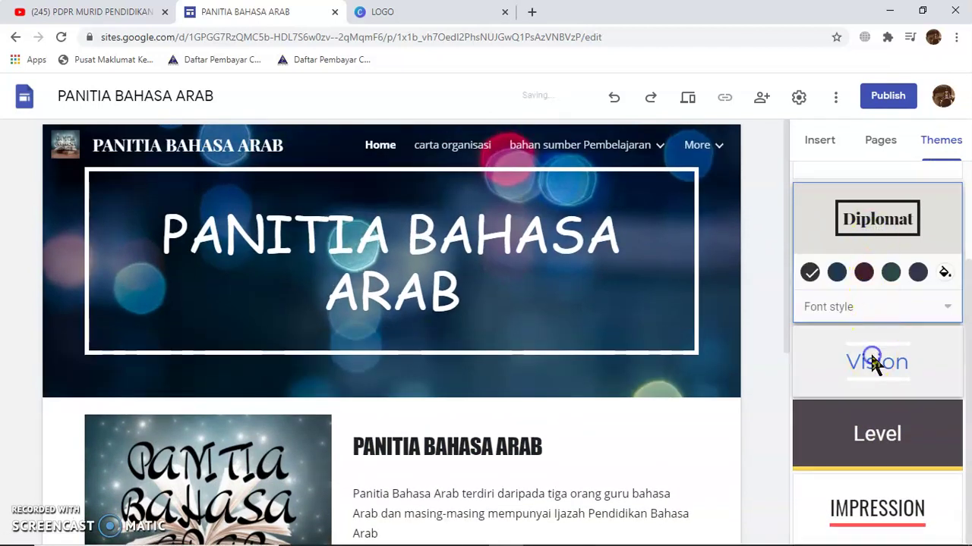
Apply the Level theme to the site and check how the home page looks with it.
left_click(870, 439)
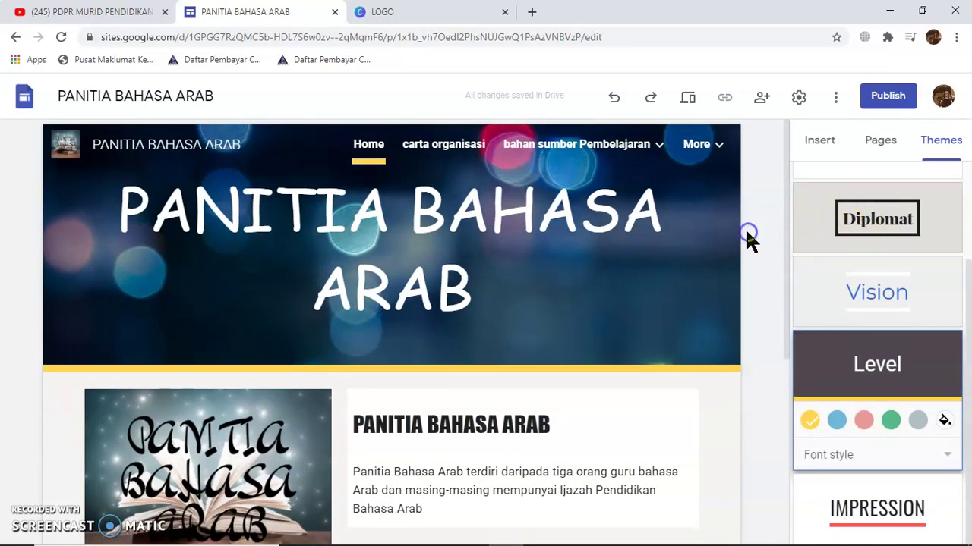
scroll(417, 312, "down", 5)
scroll(412, 321, "up", 5)
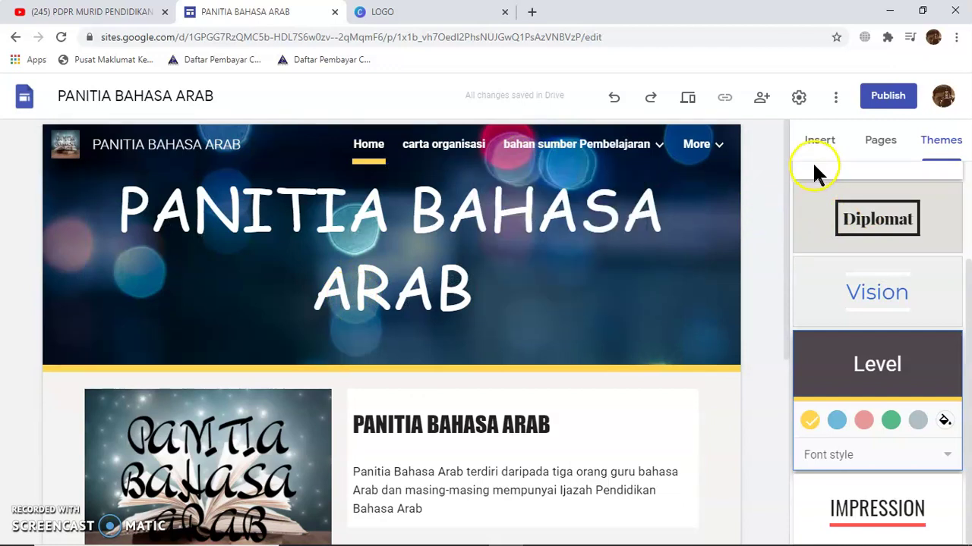
scroll(341, 346, "down", 4)
scroll(722, 402, "up", 4)
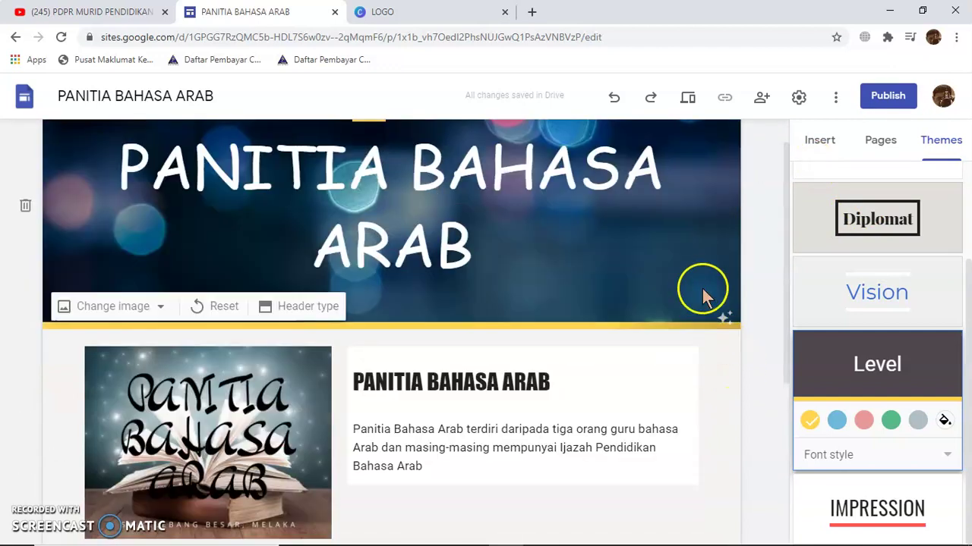
Preview the site at phone size and browse Home, carta organisasi, bahan sumber Pembelajaran and HASIL TUGASAN MURID through its navigation.
left_click(687, 99)
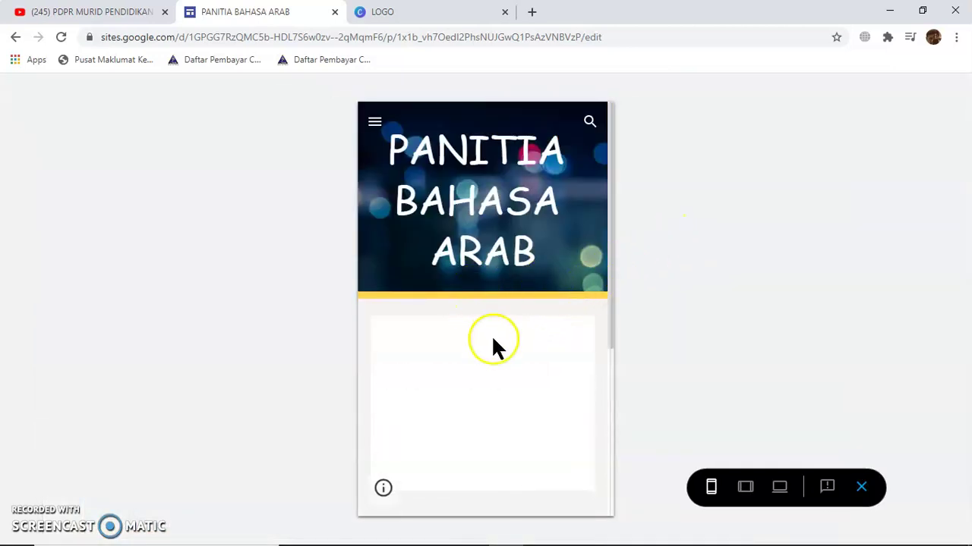
scroll(519, 296, "down", 1)
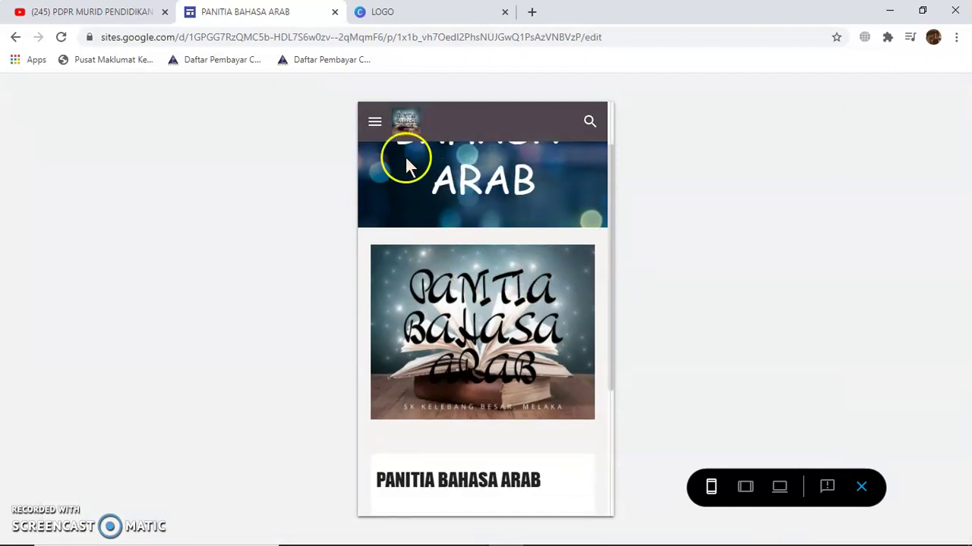
left_click(374, 126)
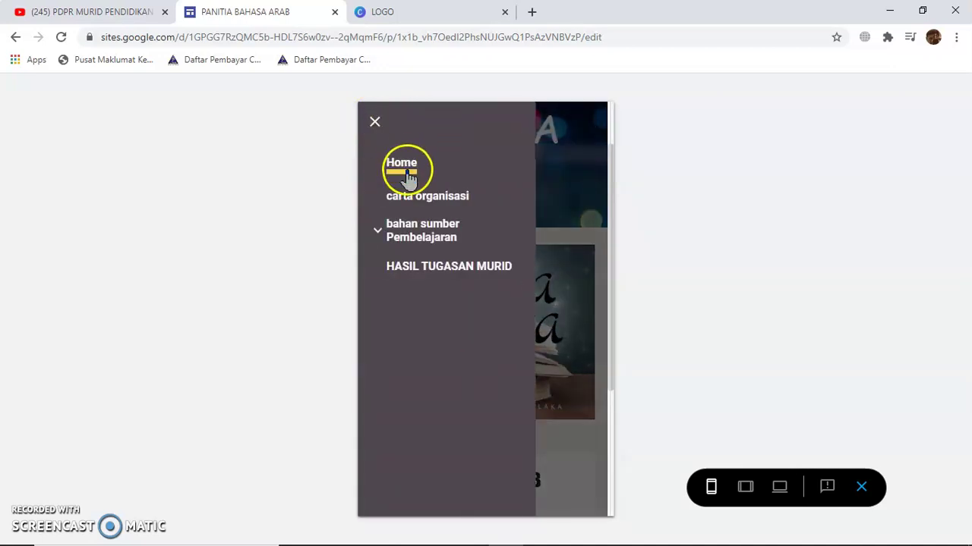
left_click(411, 199)
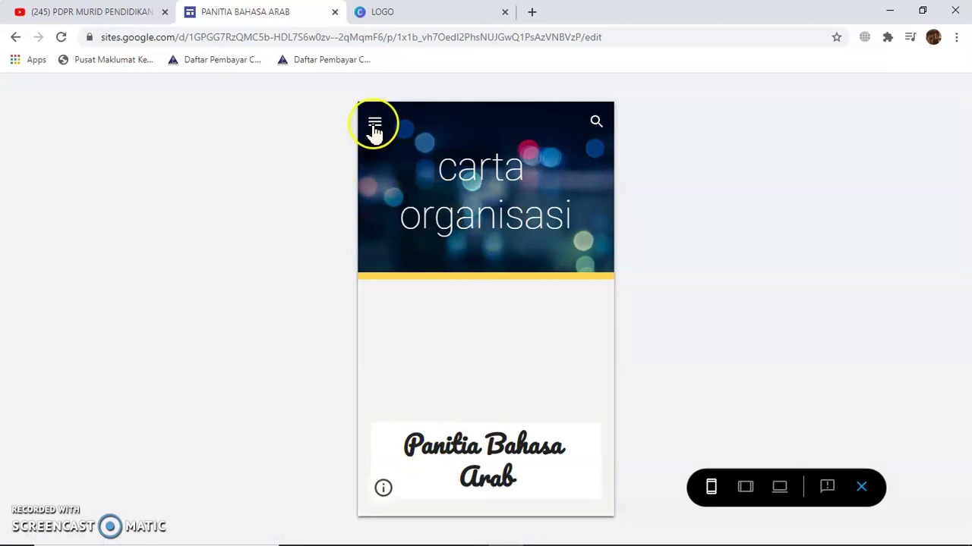
left_click(372, 126)
left_click(416, 238)
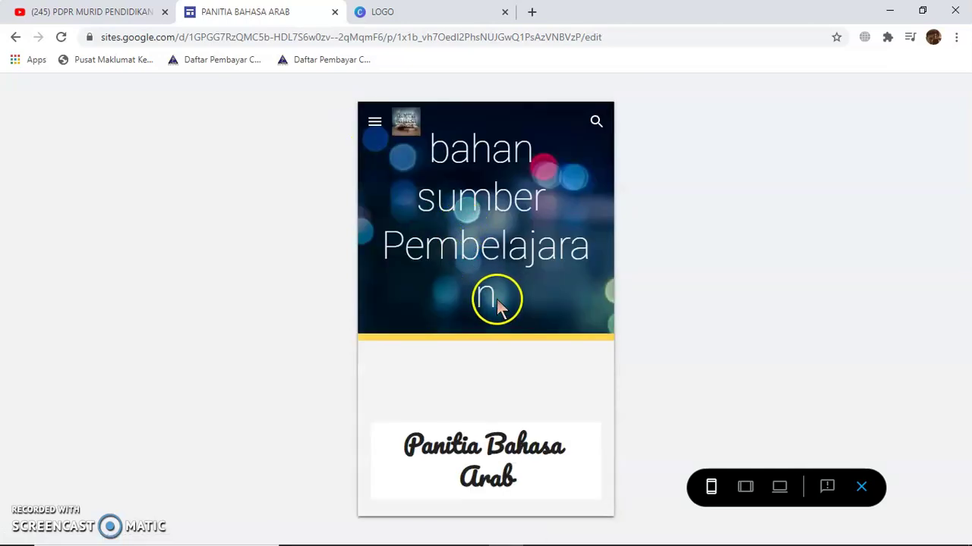
left_click(375, 123)
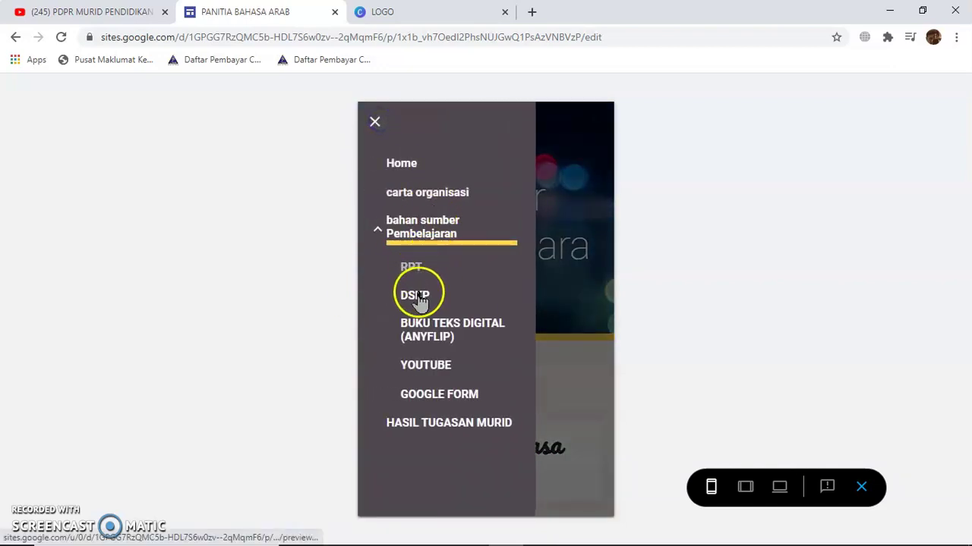
left_click(440, 425)
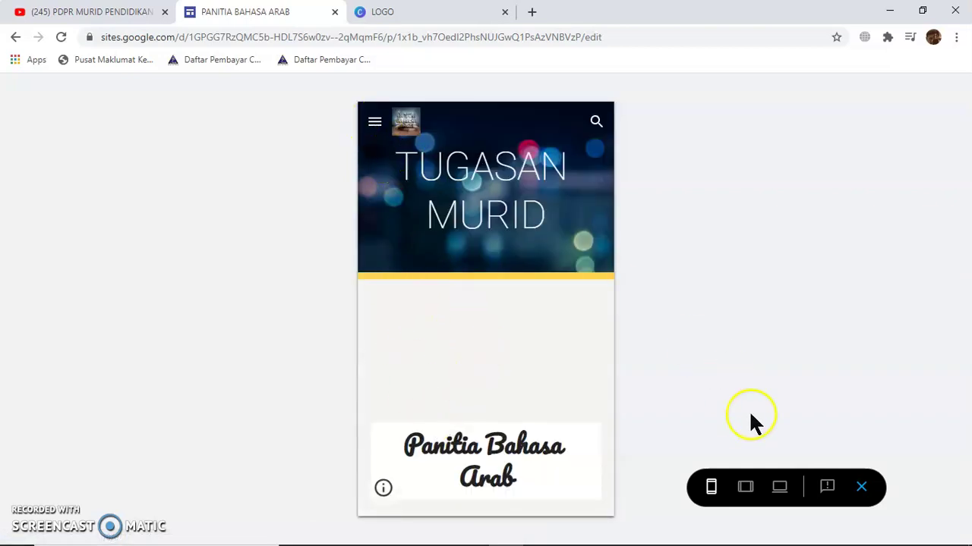
Preview the HASIL TUGASAN MURID page at tablet and large-screen size, then return to the editor and look the page over.
left_click(745, 486)
left_click(779, 487)
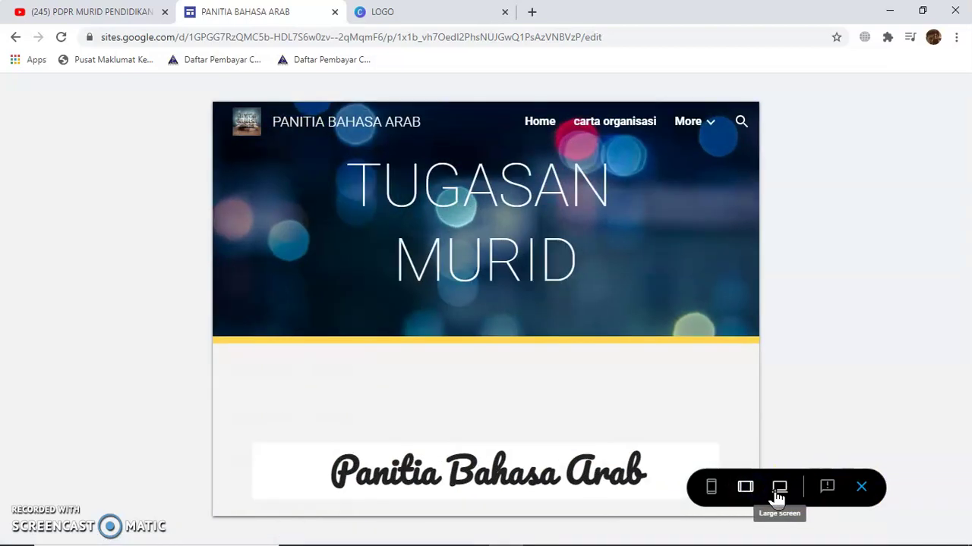
left_click(861, 487)
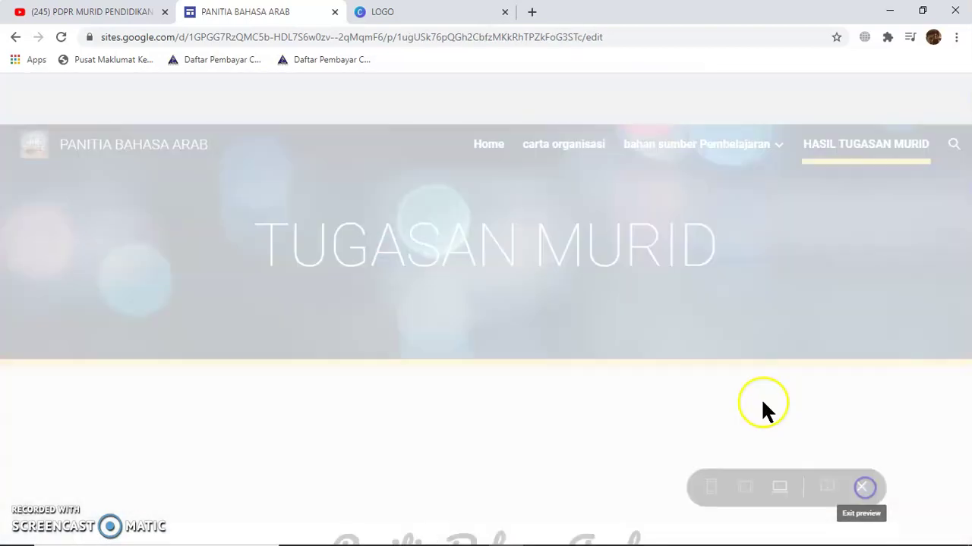
scroll(540, 266, "down", 2)
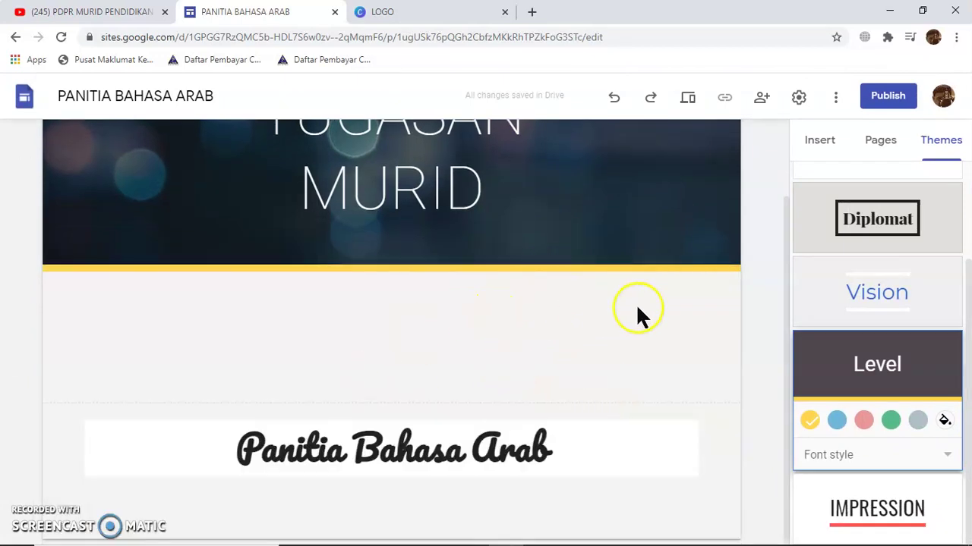
scroll(506, 314, "up", 2)
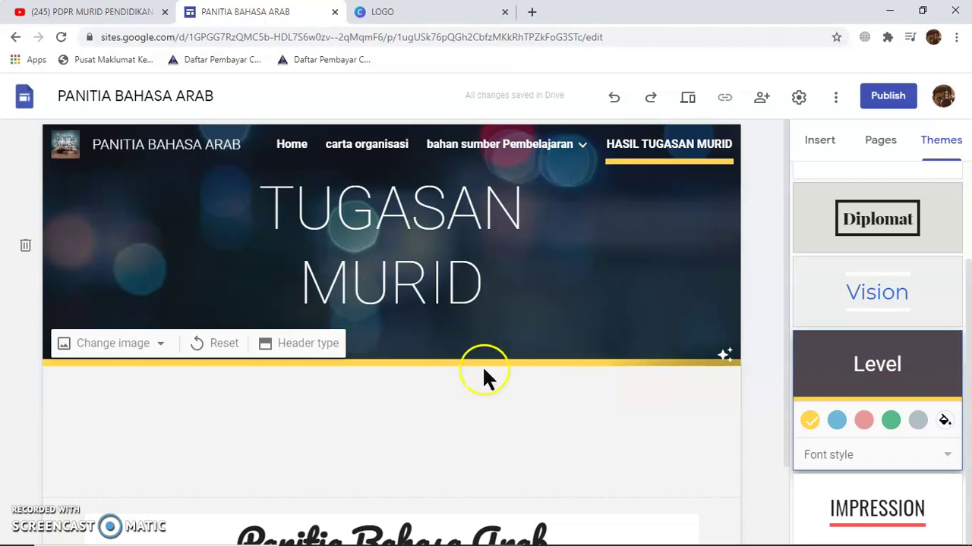
Start publishing the site to the web and try a personal name as its web address.
left_click(886, 99)
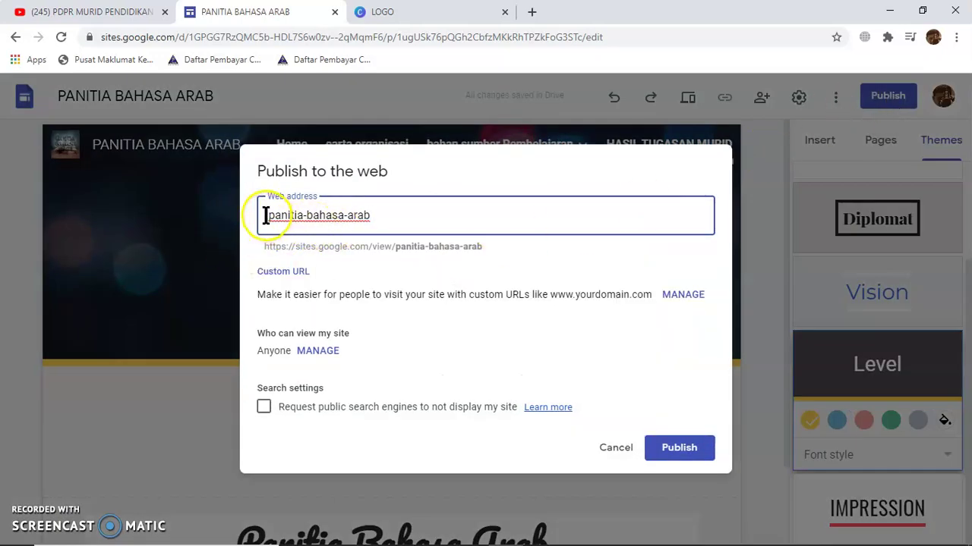
left_click_drag(270, 216, 380, 217)
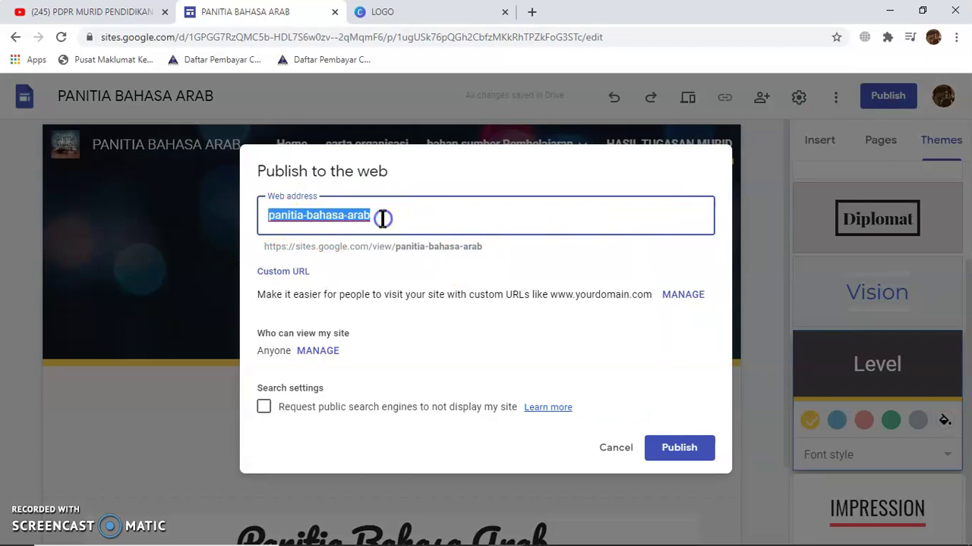
left_click(401, 219)
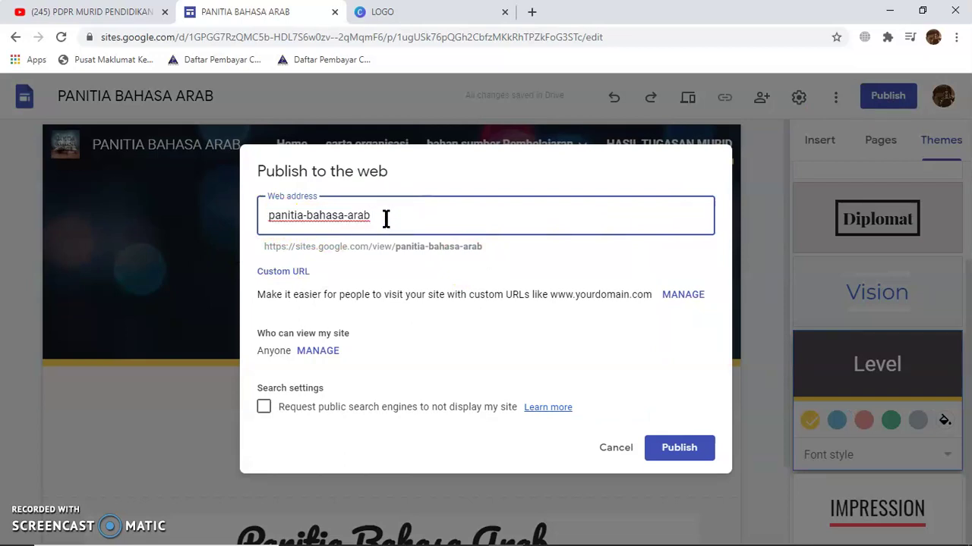
left_click(358, 207)
left_click_drag(389, 217, 217, 215)
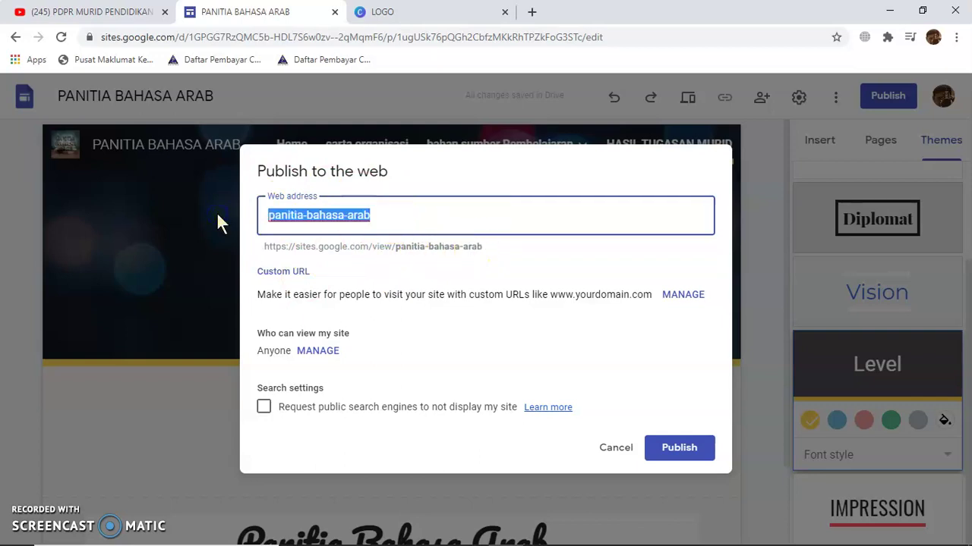
type("fa")
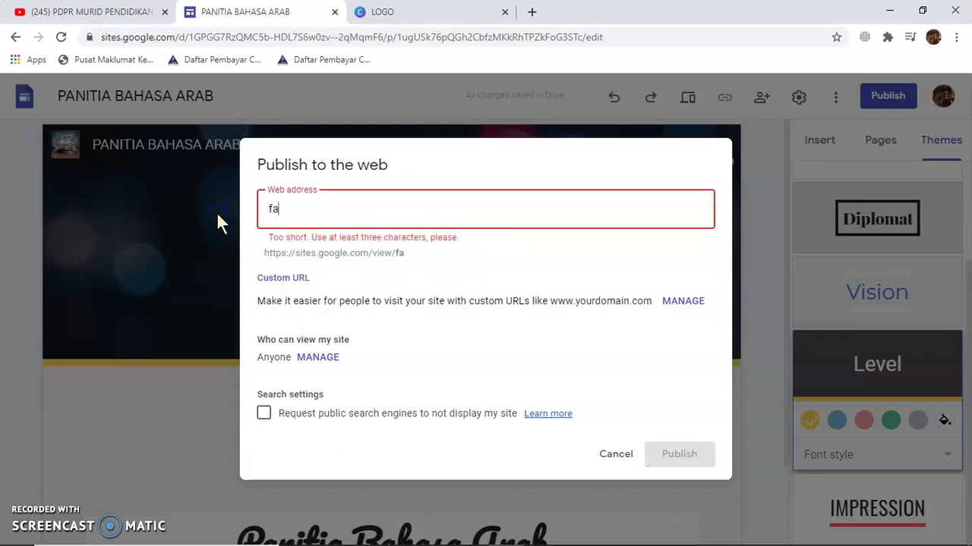
type("izalmaliki")
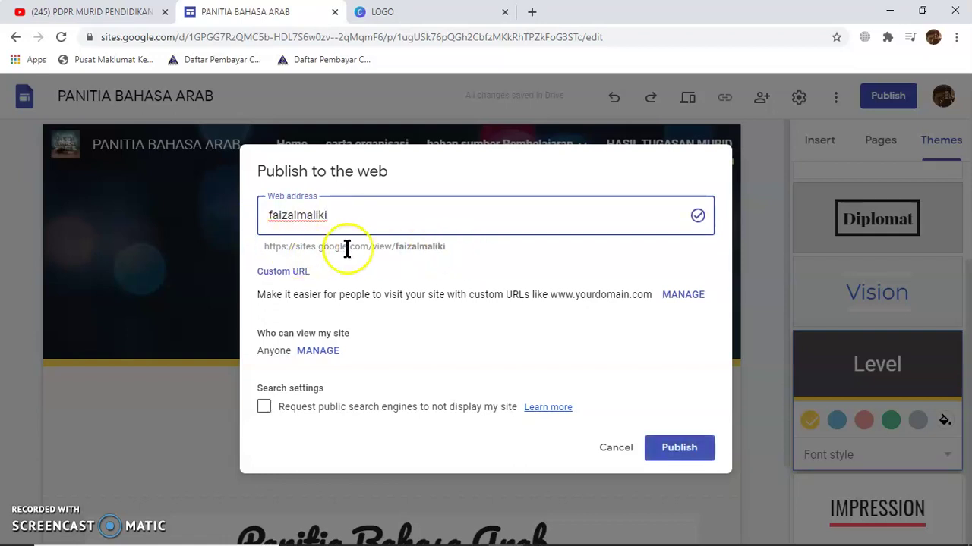
Set the web address to panitia-bahasa-arab and publish the site.
left_click_drag(346, 218, 127, 211)
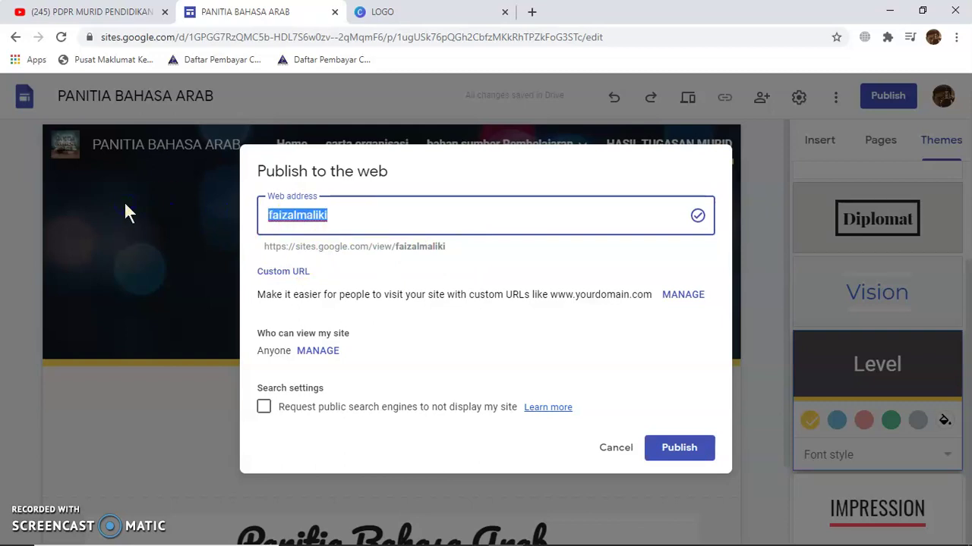
type("pa")
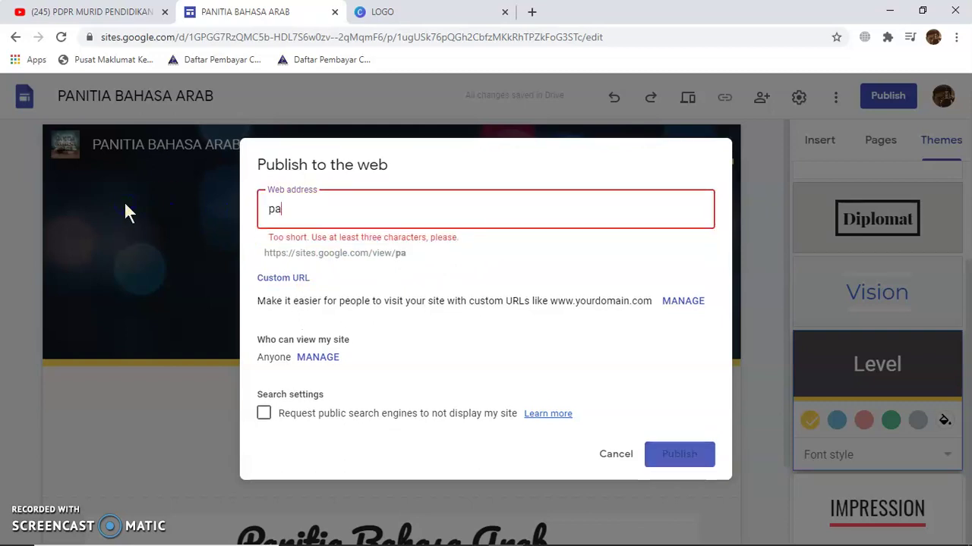
type("nitia-bah")
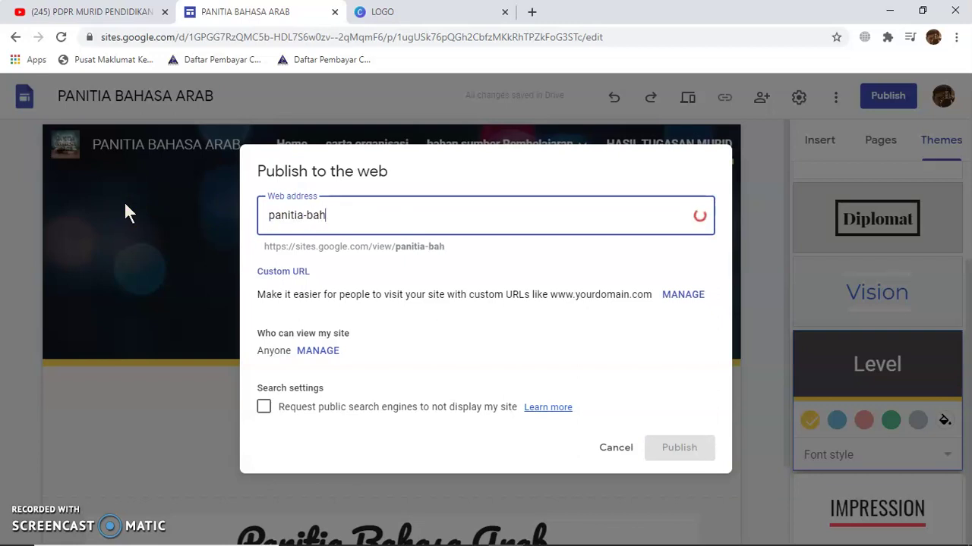
type("asa-arab")
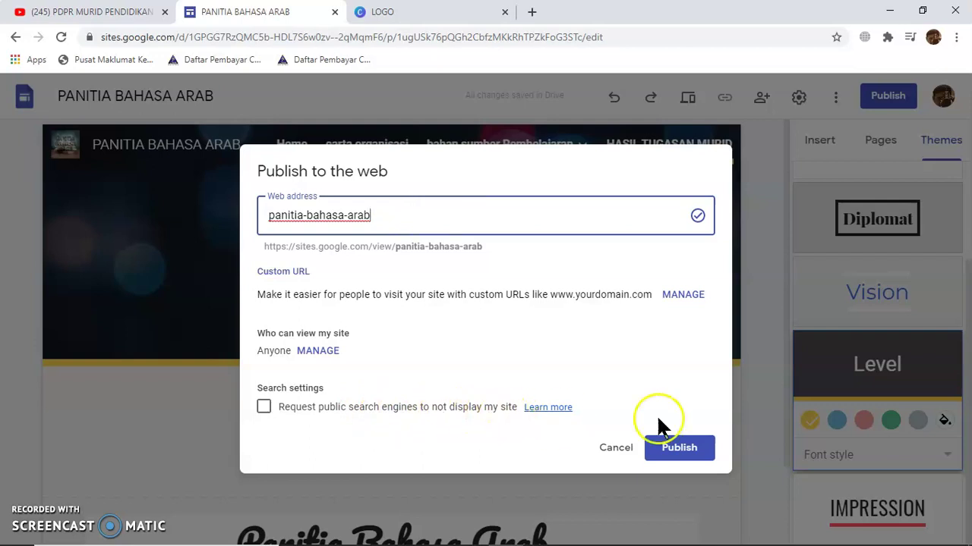
left_click(678, 449)
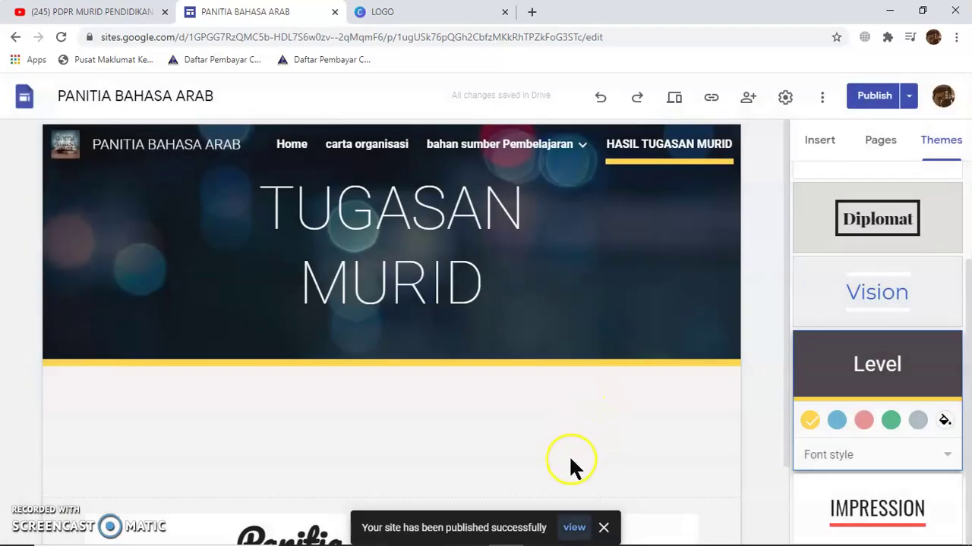
Open the published site and review its Home page from the header down to the footer.
right_click(577, 532)
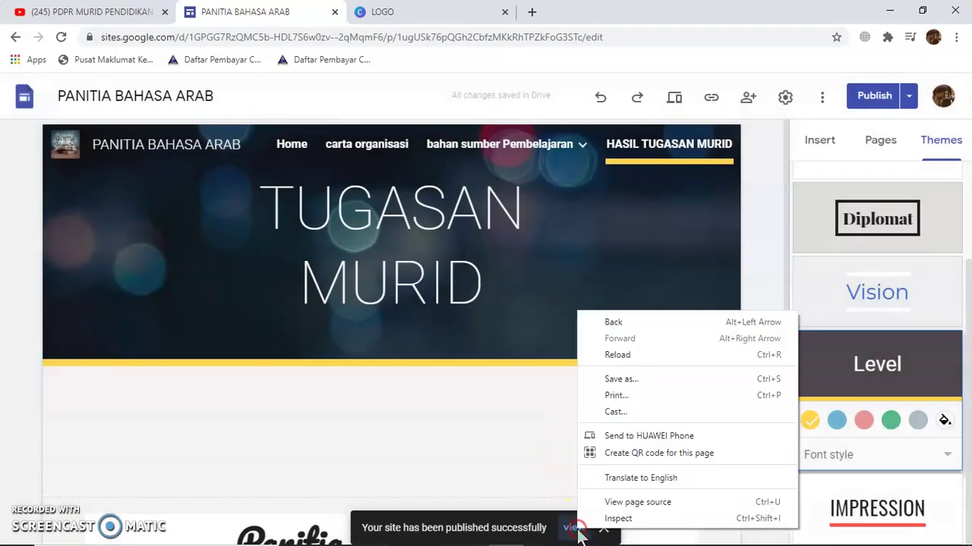
left_click(531, 451)
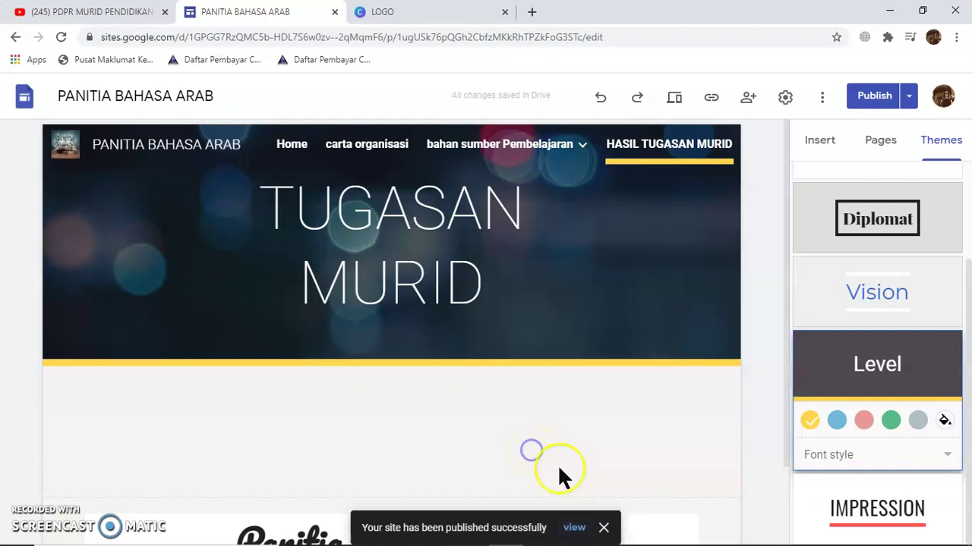
left_click(575, 531)
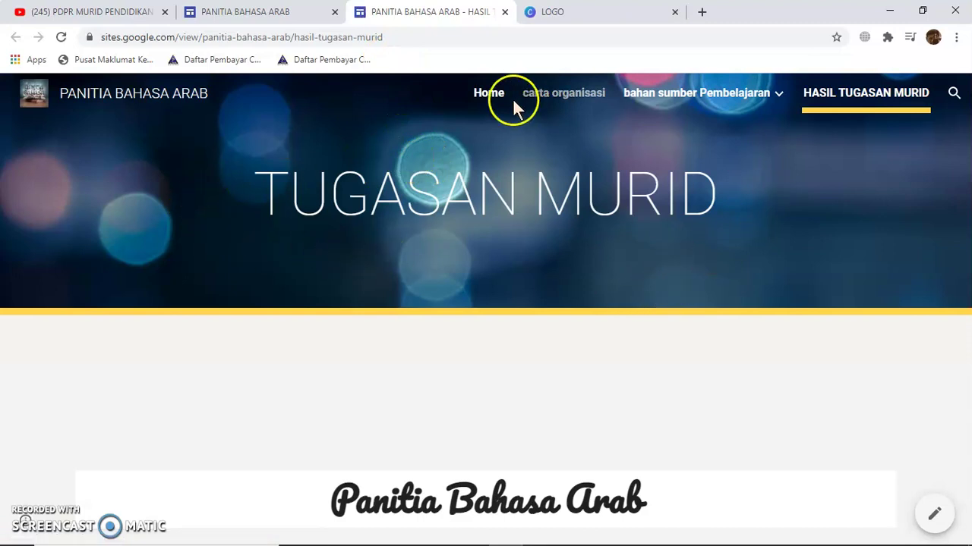
left_click(488, 95)
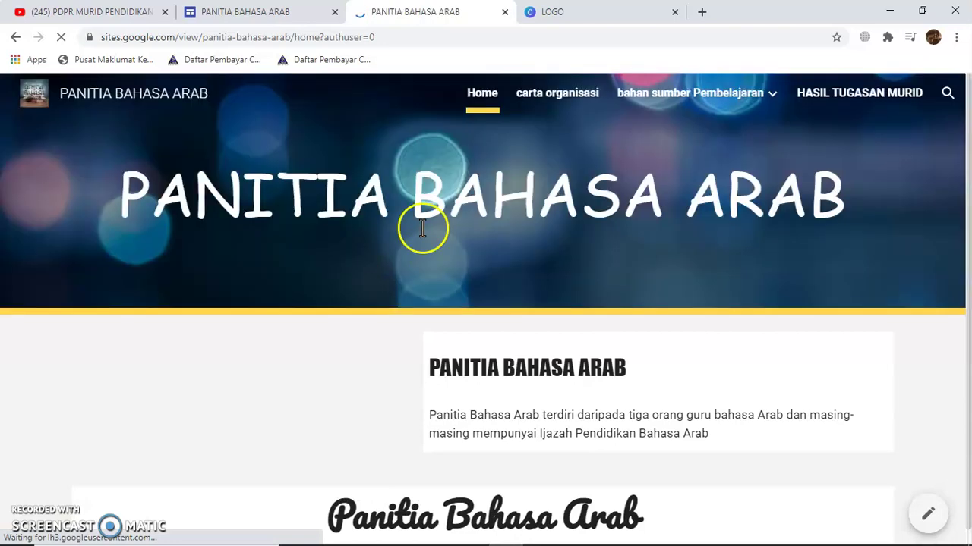
scroll(629, 319, "down", 2)
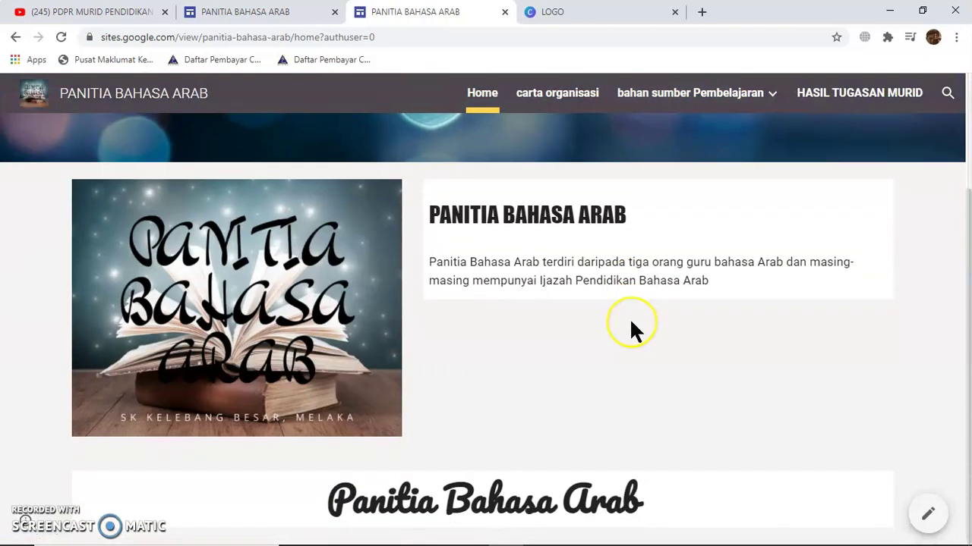
left_click(959, 495)
scroll(603, 190, "up", 2)
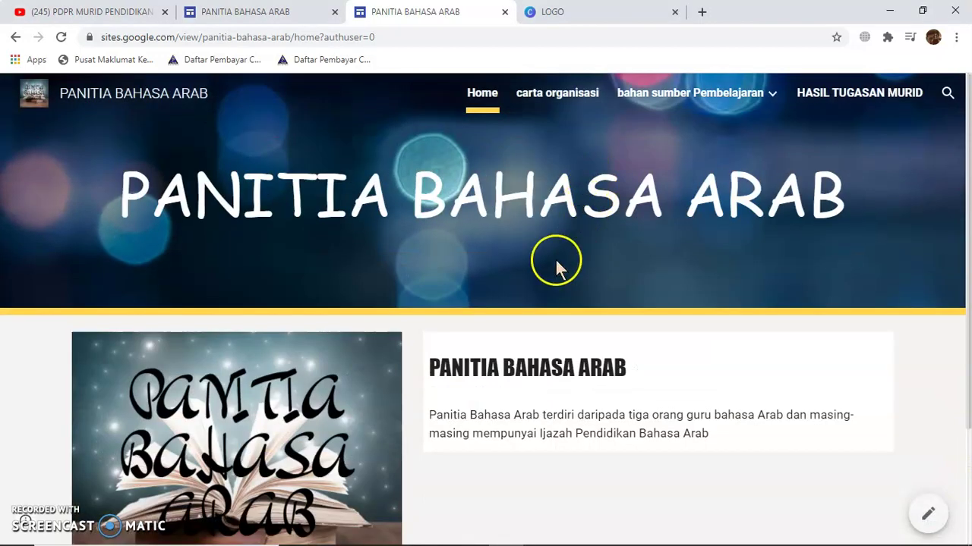
left_click(334, 277)
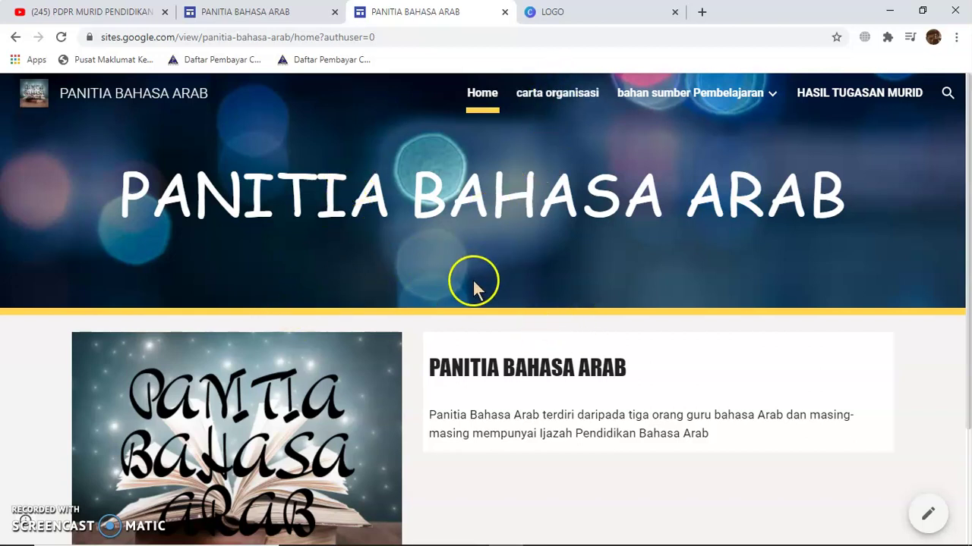
scroll(445, 395, "down", 2)
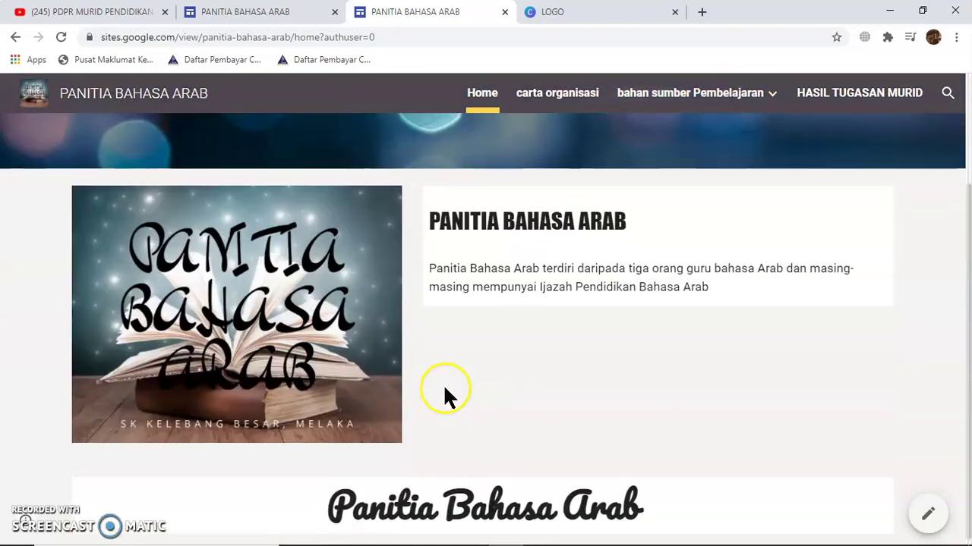
scroll(499, 430, "up", 2)
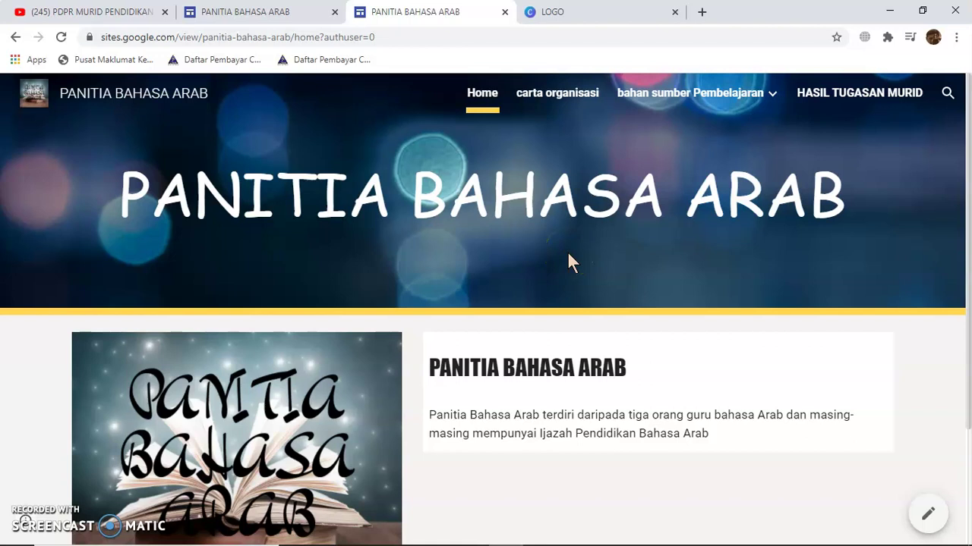
left_click_drag(561, 264, 541, 279)
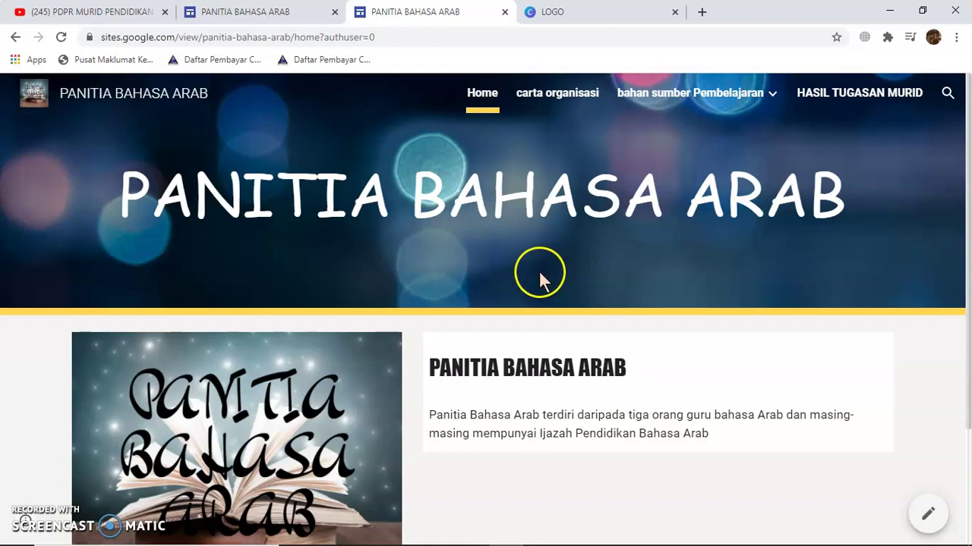